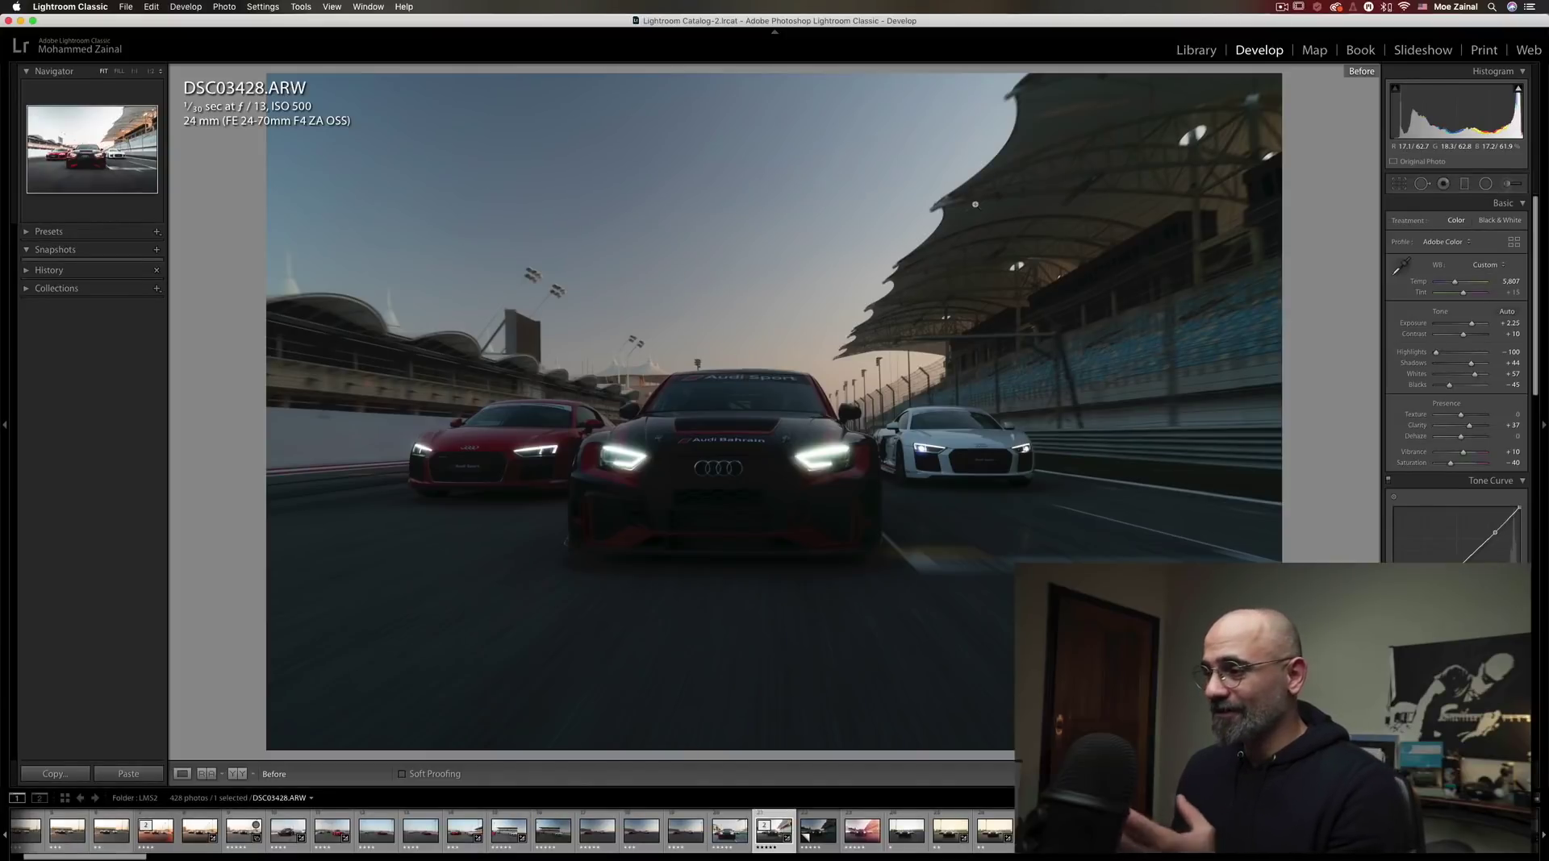
Turn off the Before view to show the edited Audi photo
key(backslash)
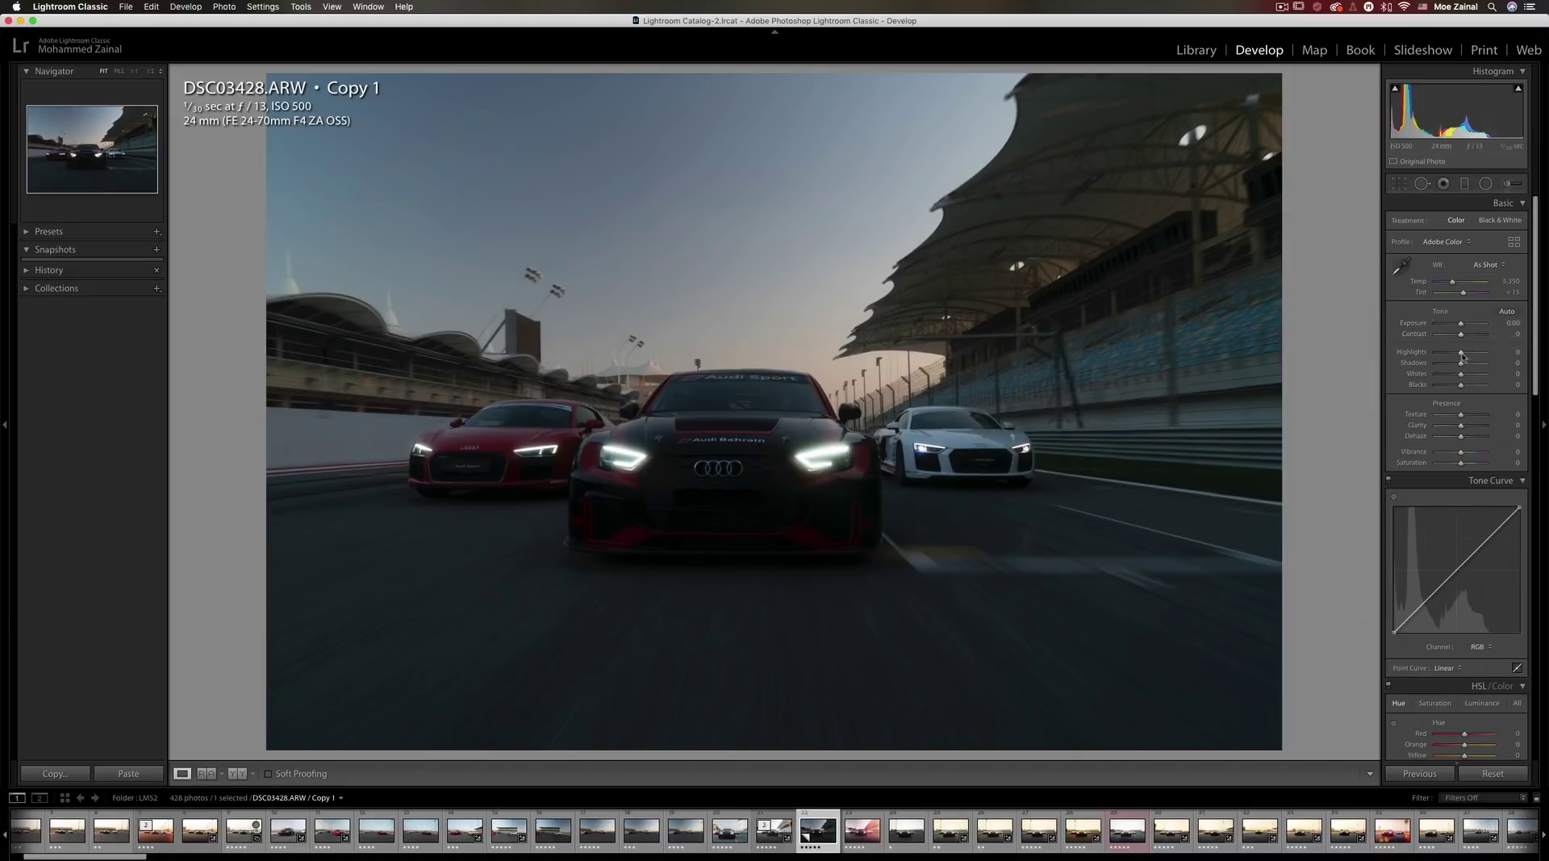
In the Basic panel, push Exposure to +2.20, pull Highlights to -100 and lift Shadows to +46
drag(1461, 365, 1479, 366)
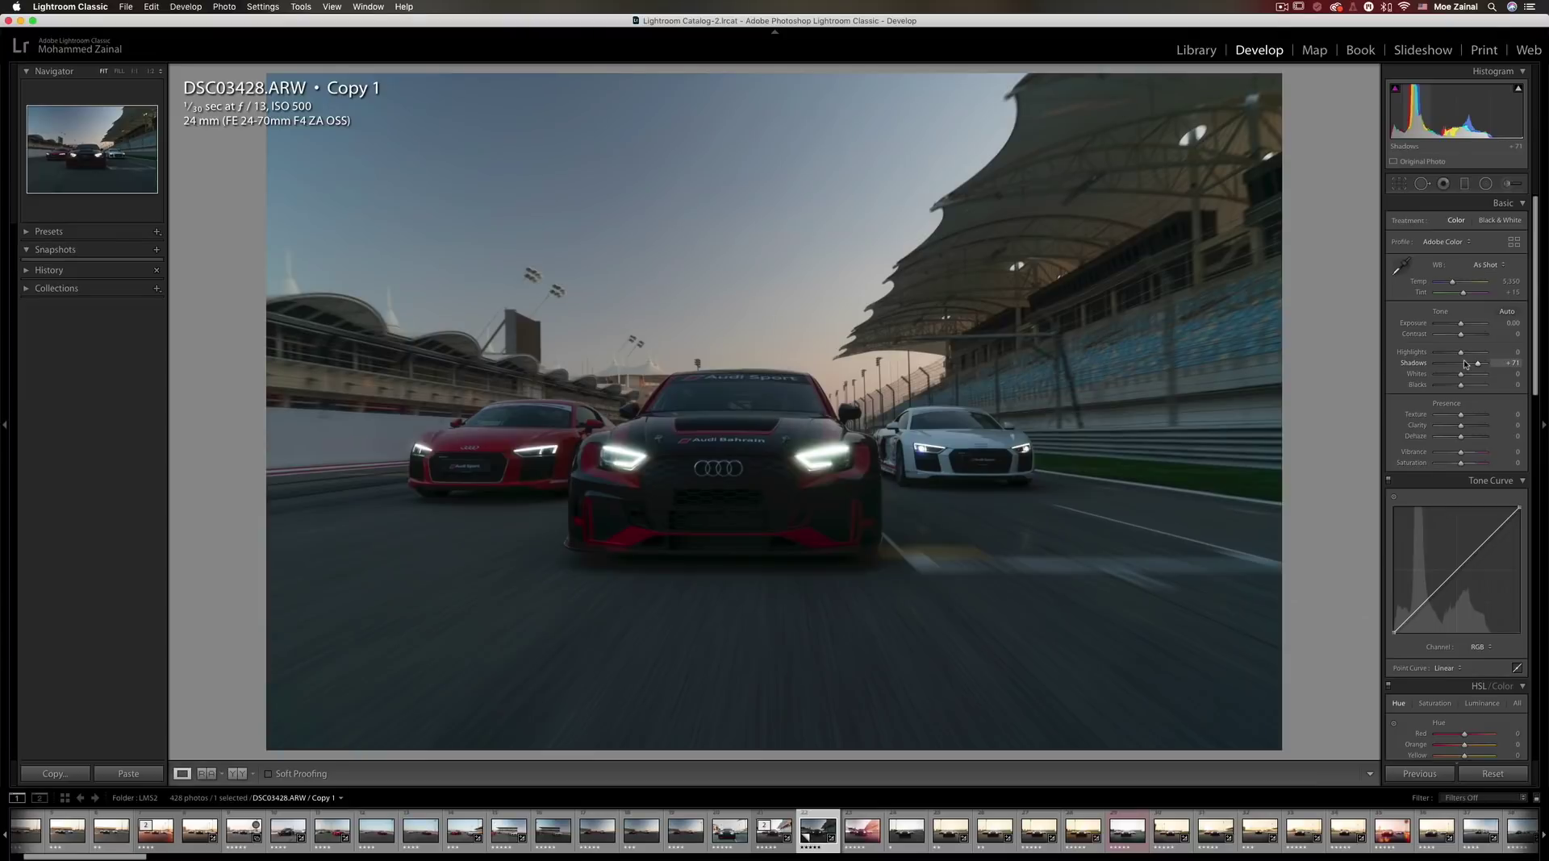
key(super+z)
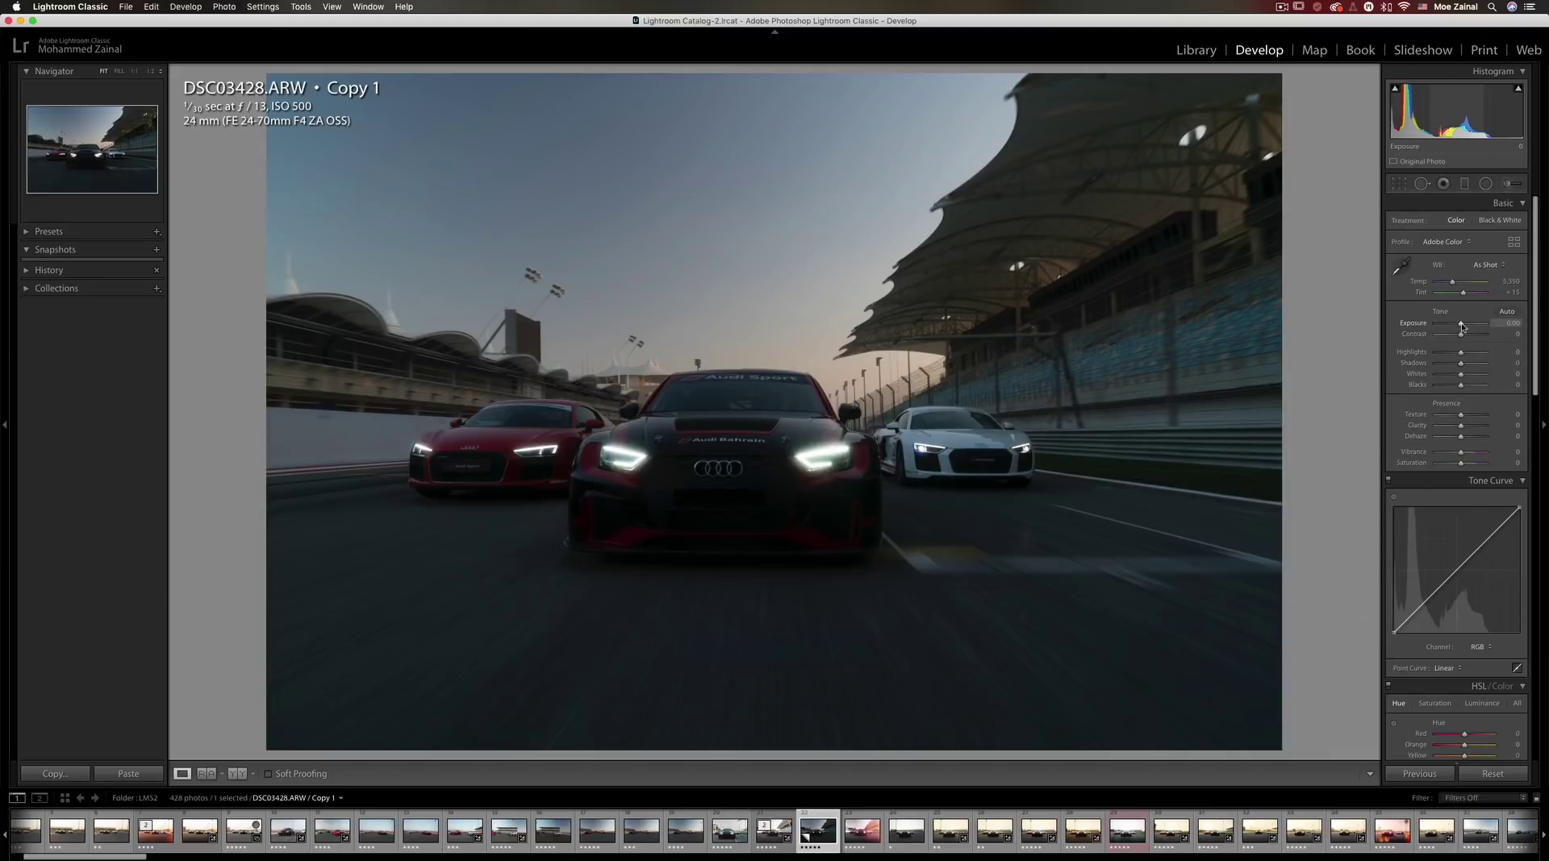
drag(1461, 326, 1473, 327)
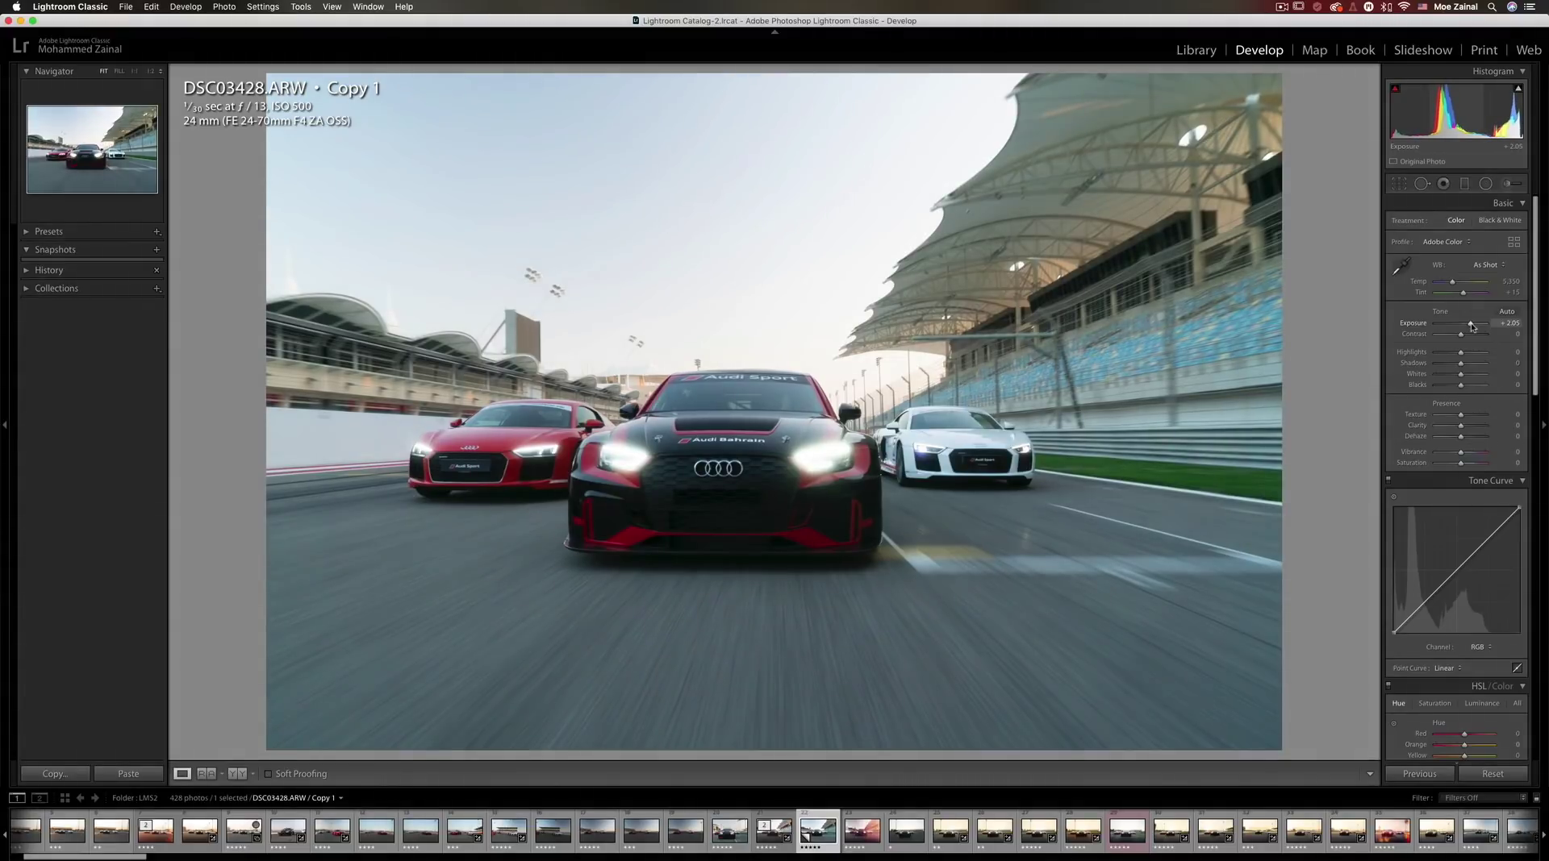
drag(1472, 327, 1473, 327)
drag(1472, 327, 1473, 326)
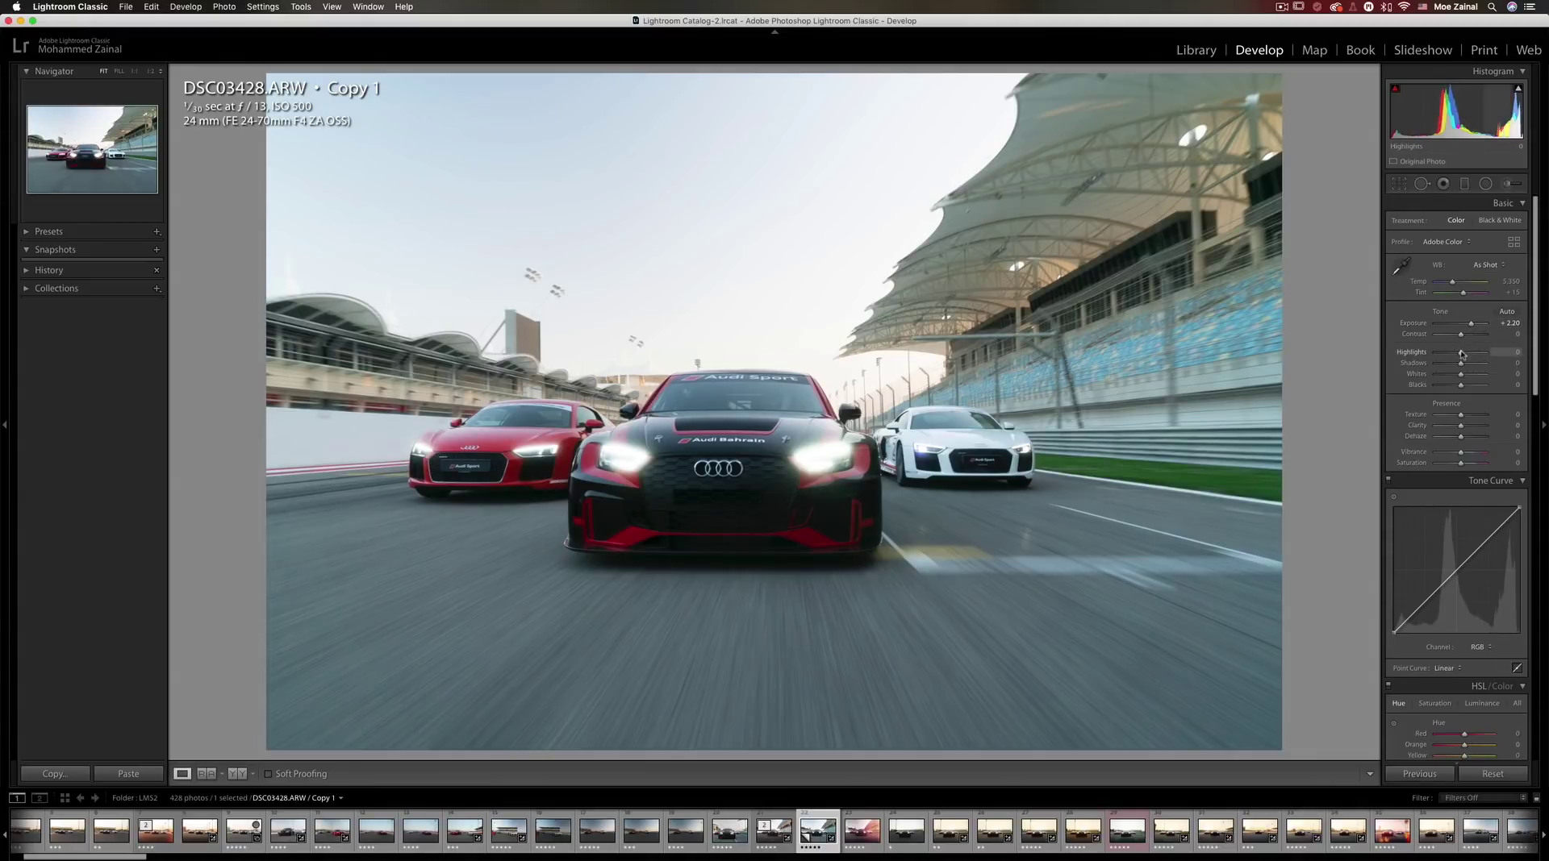
drag(1462, 354, 1431, 356)
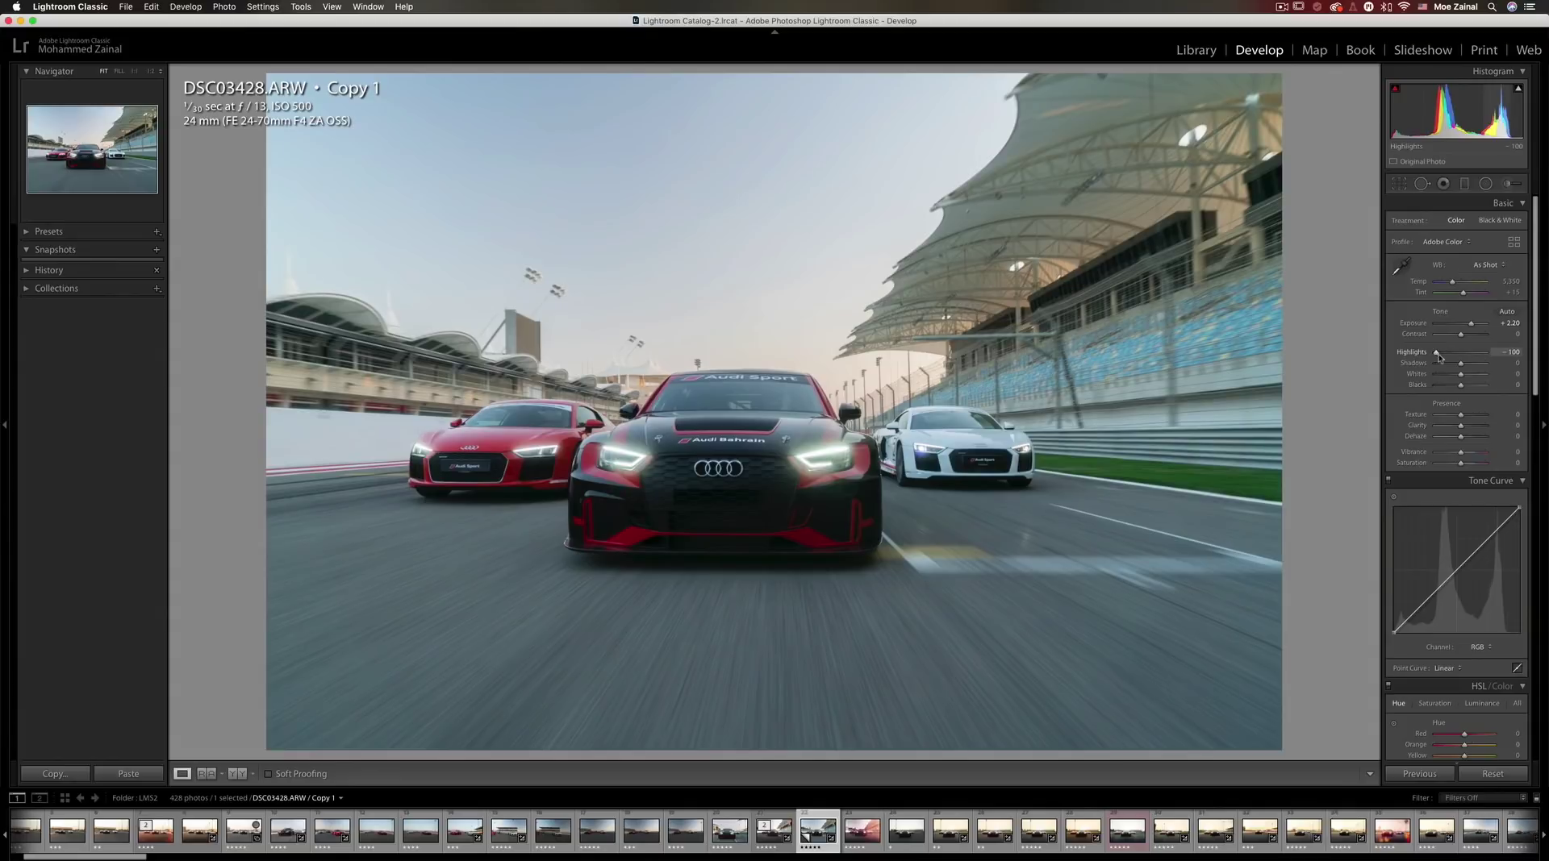
mouse_move(1437, 359)
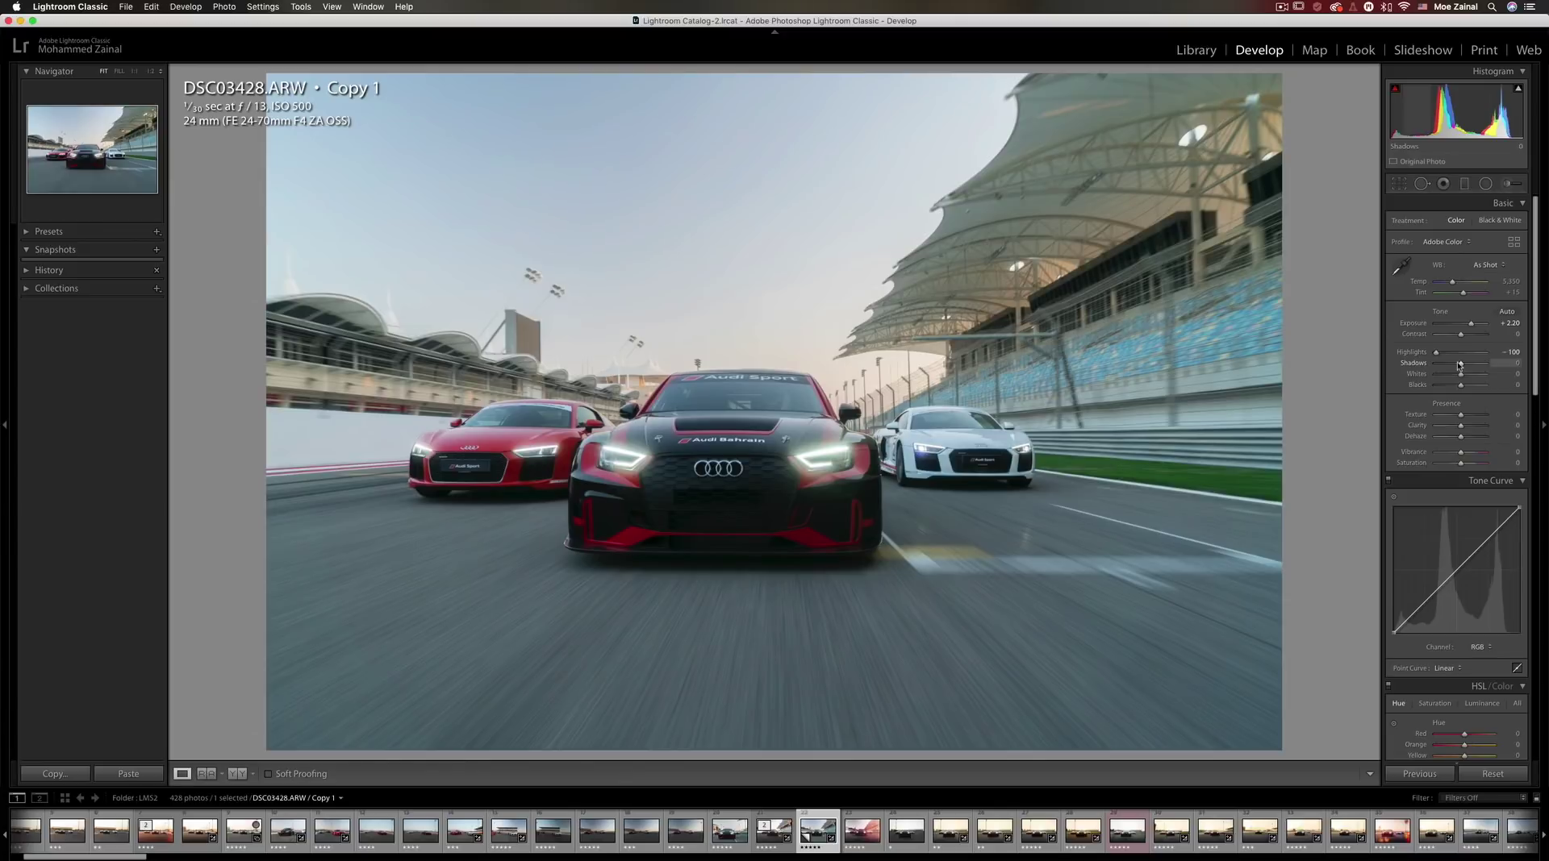
drag(1459, 365, 1470, 365)
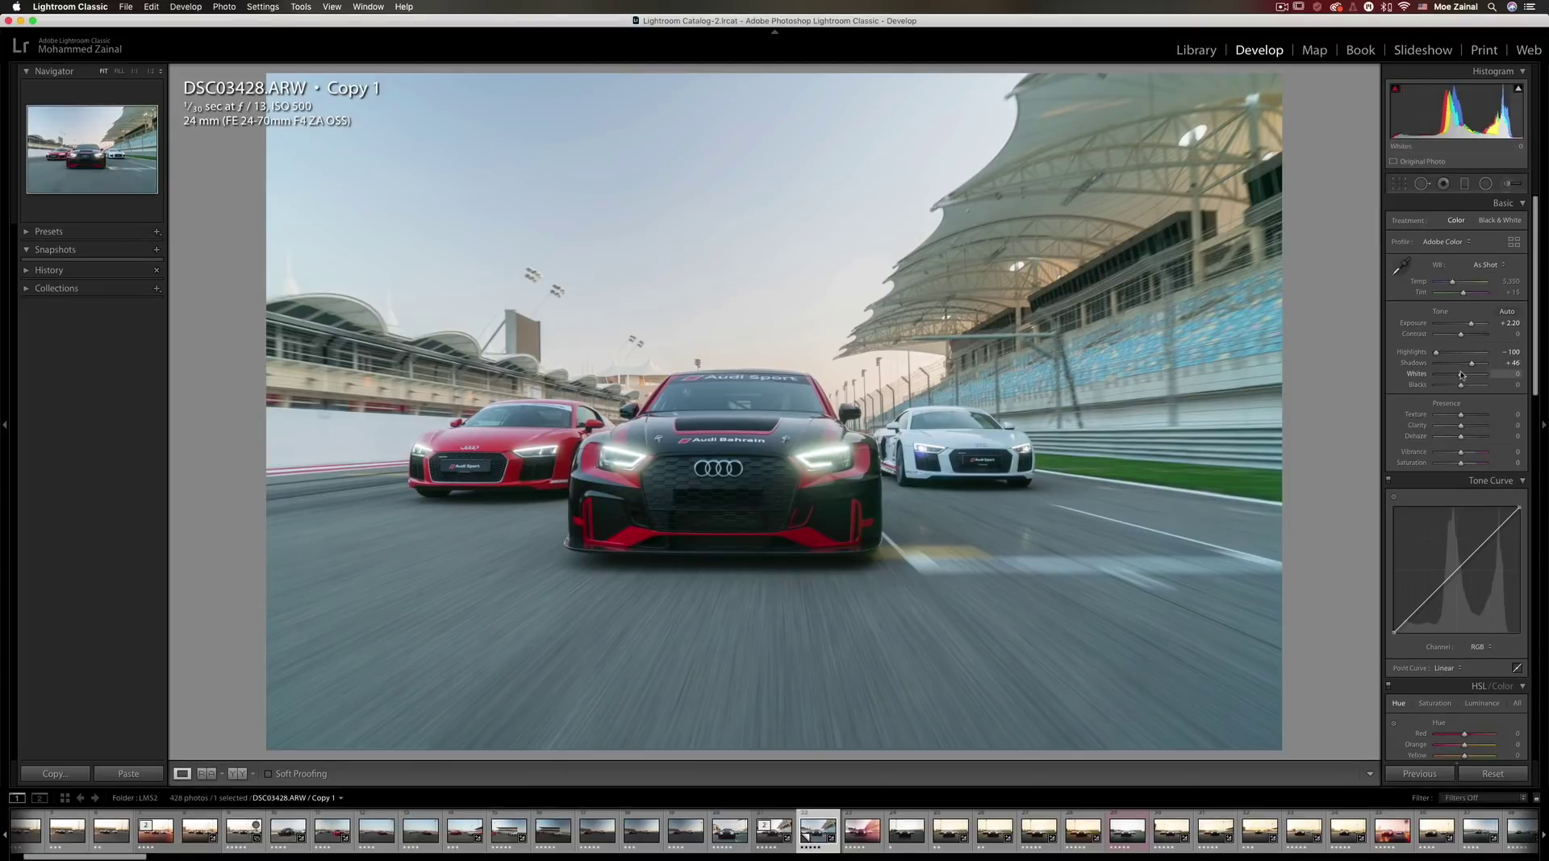
Raise Whites to +56 and lower Blacks to -44, checking clipping with the J overlay
key(alt)
drag(1461, 375, 1475, 376)
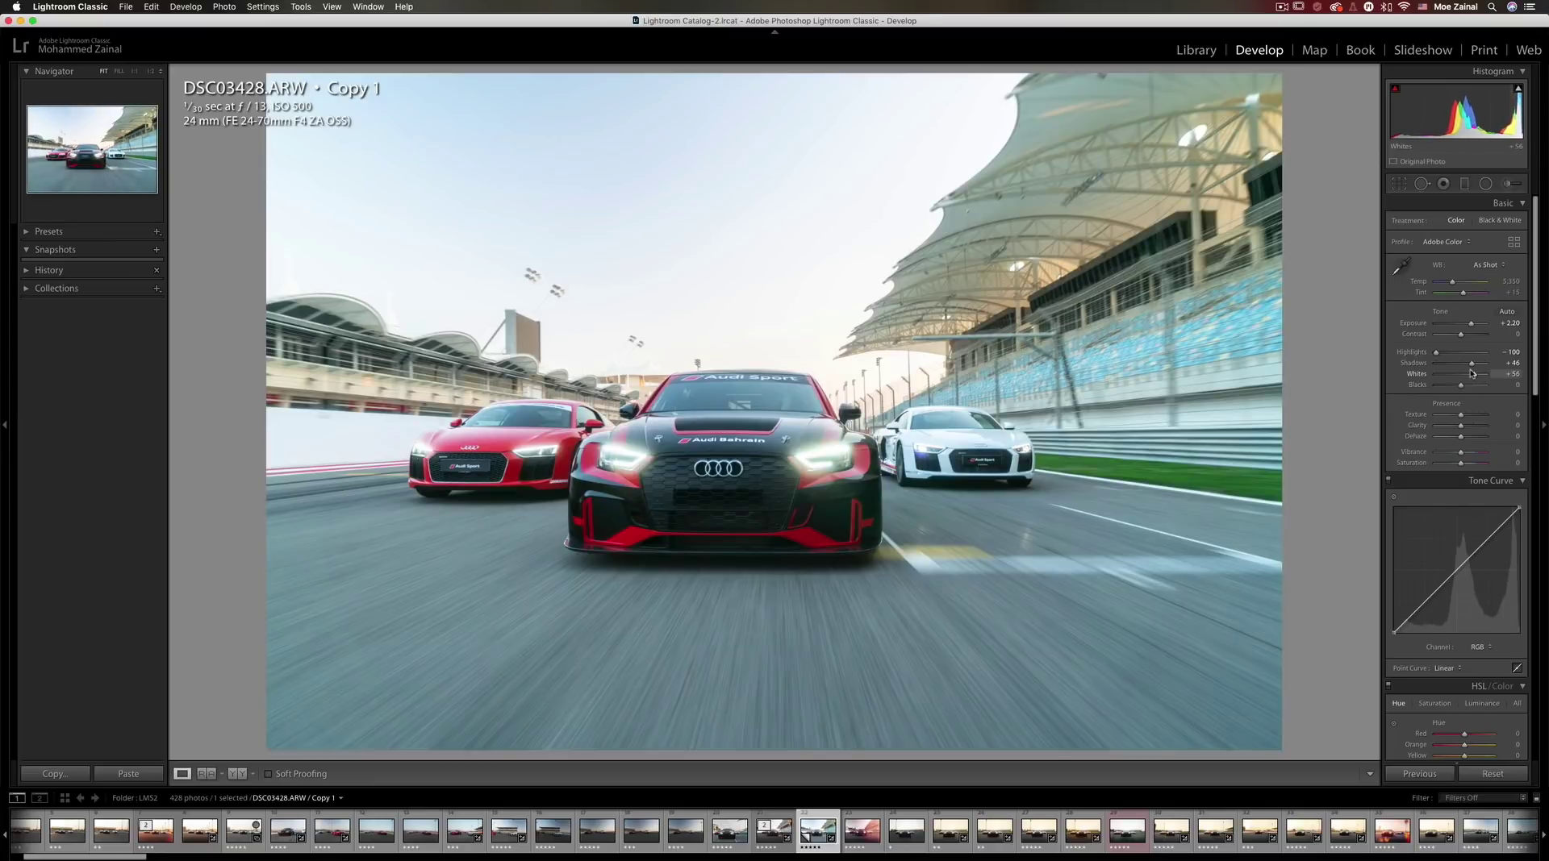
drag(1461, 390, 1462, 390)
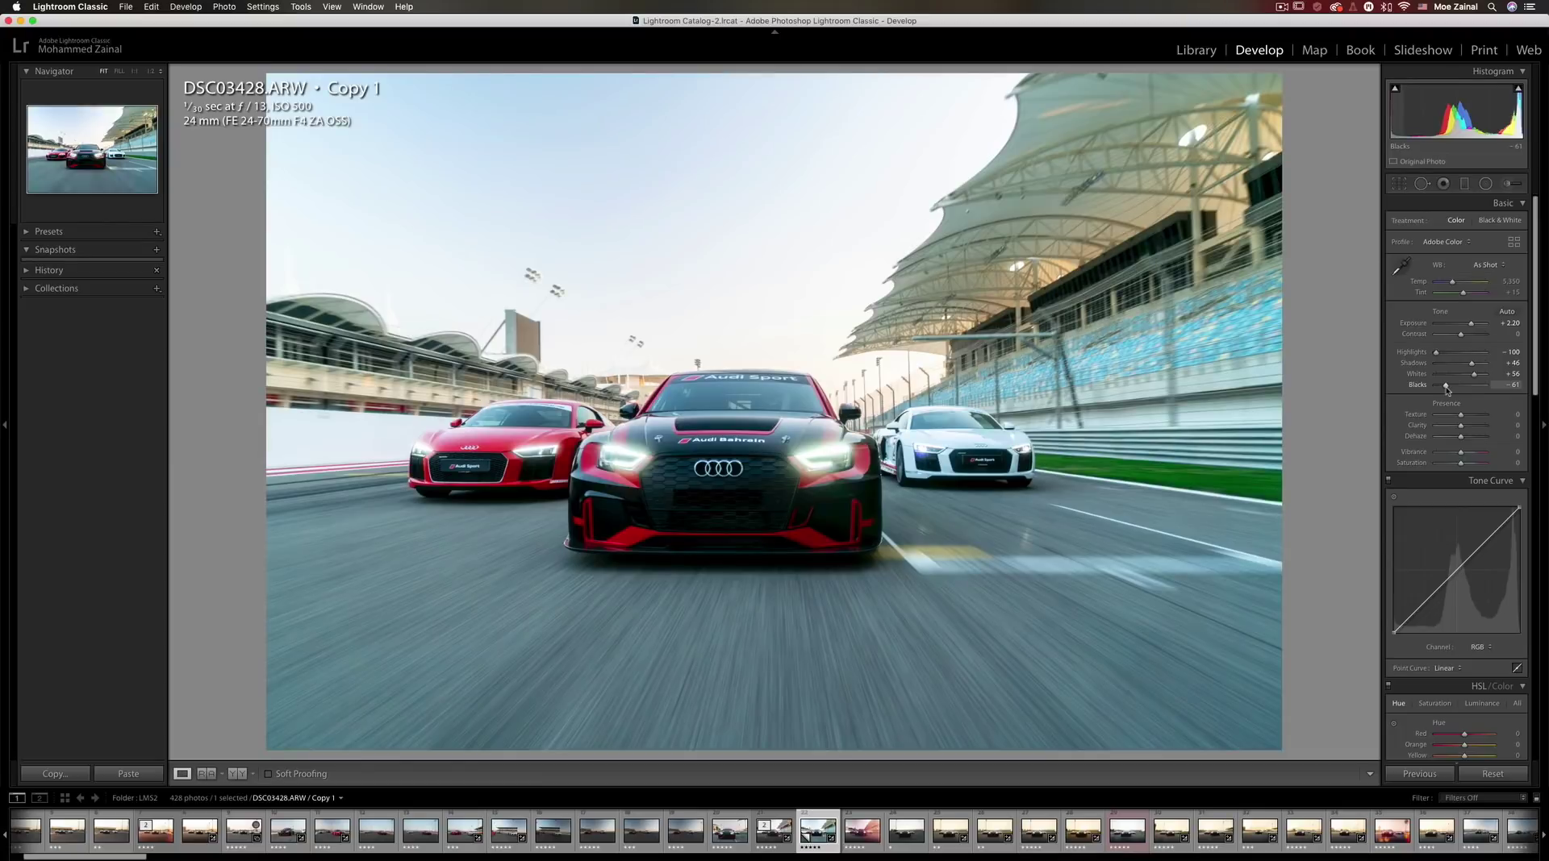
key(j)
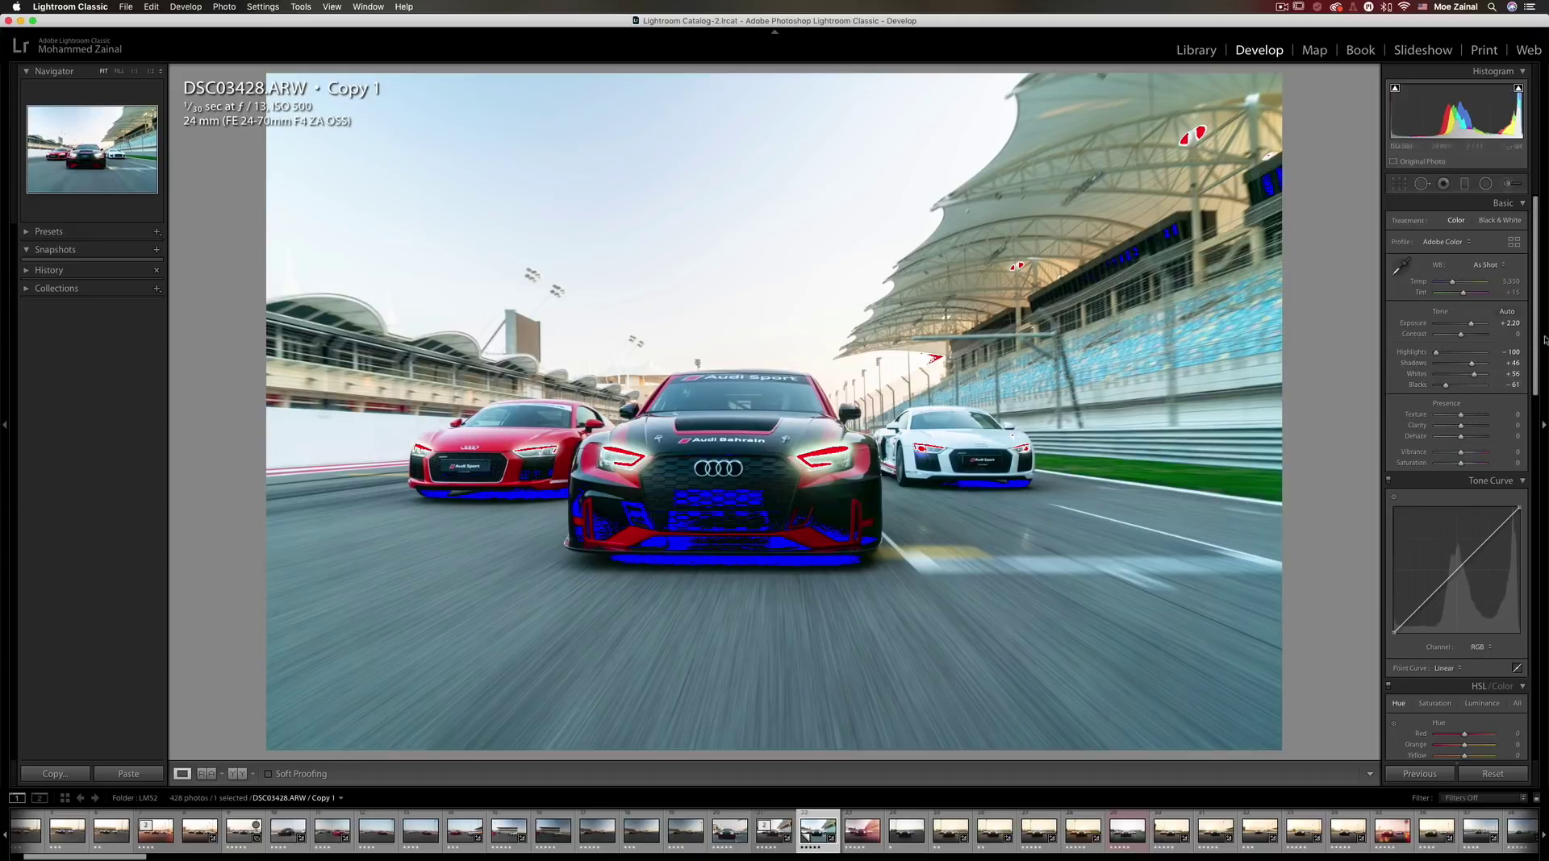
drag(1444, 387, 1446, 387)
drag(1446, 387, 1448, 388)
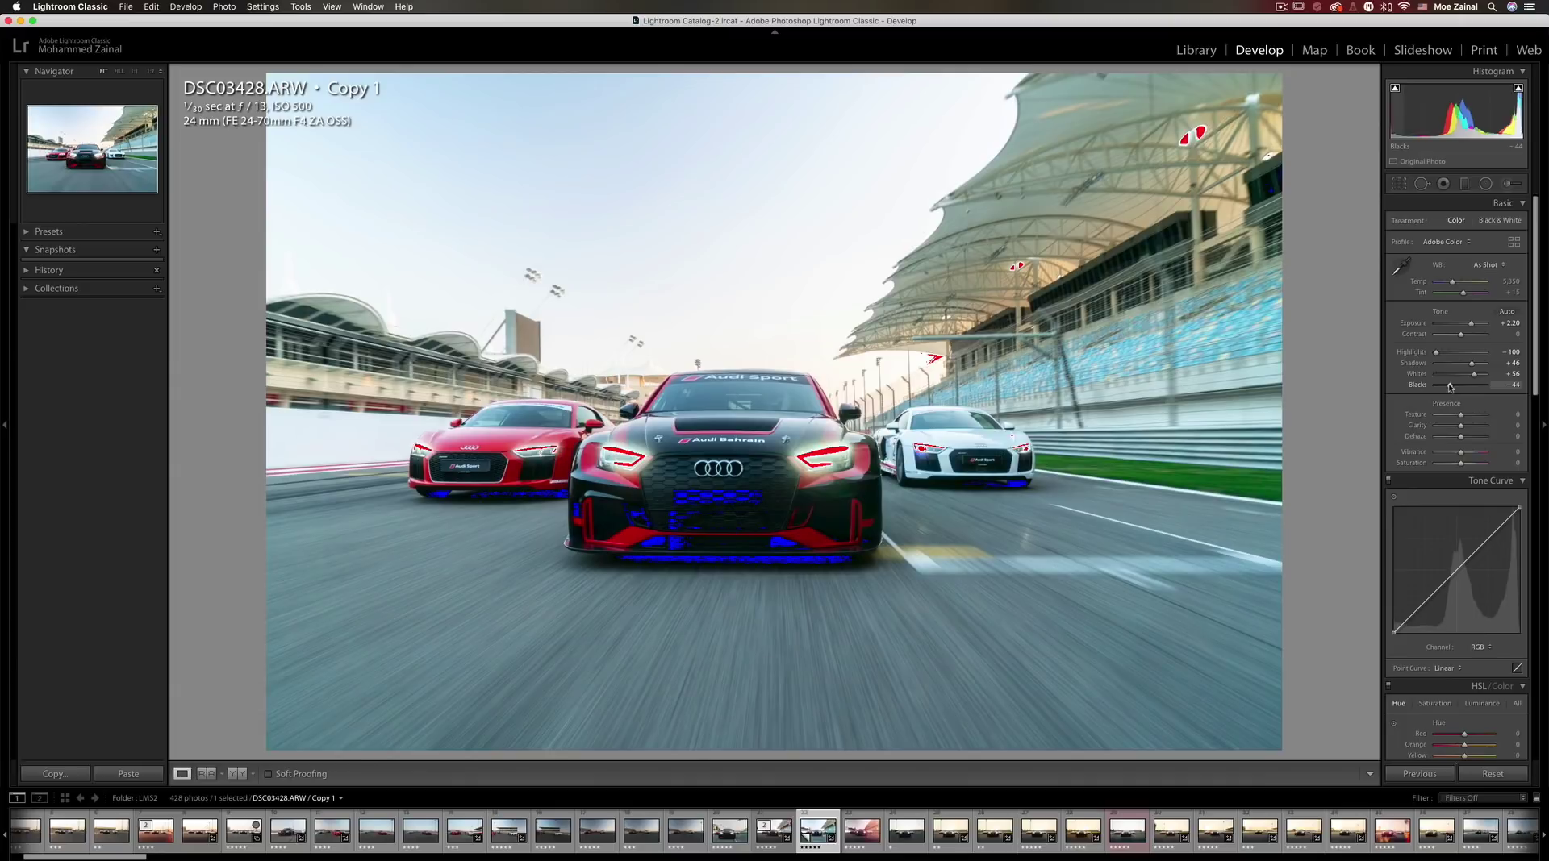
key(j)
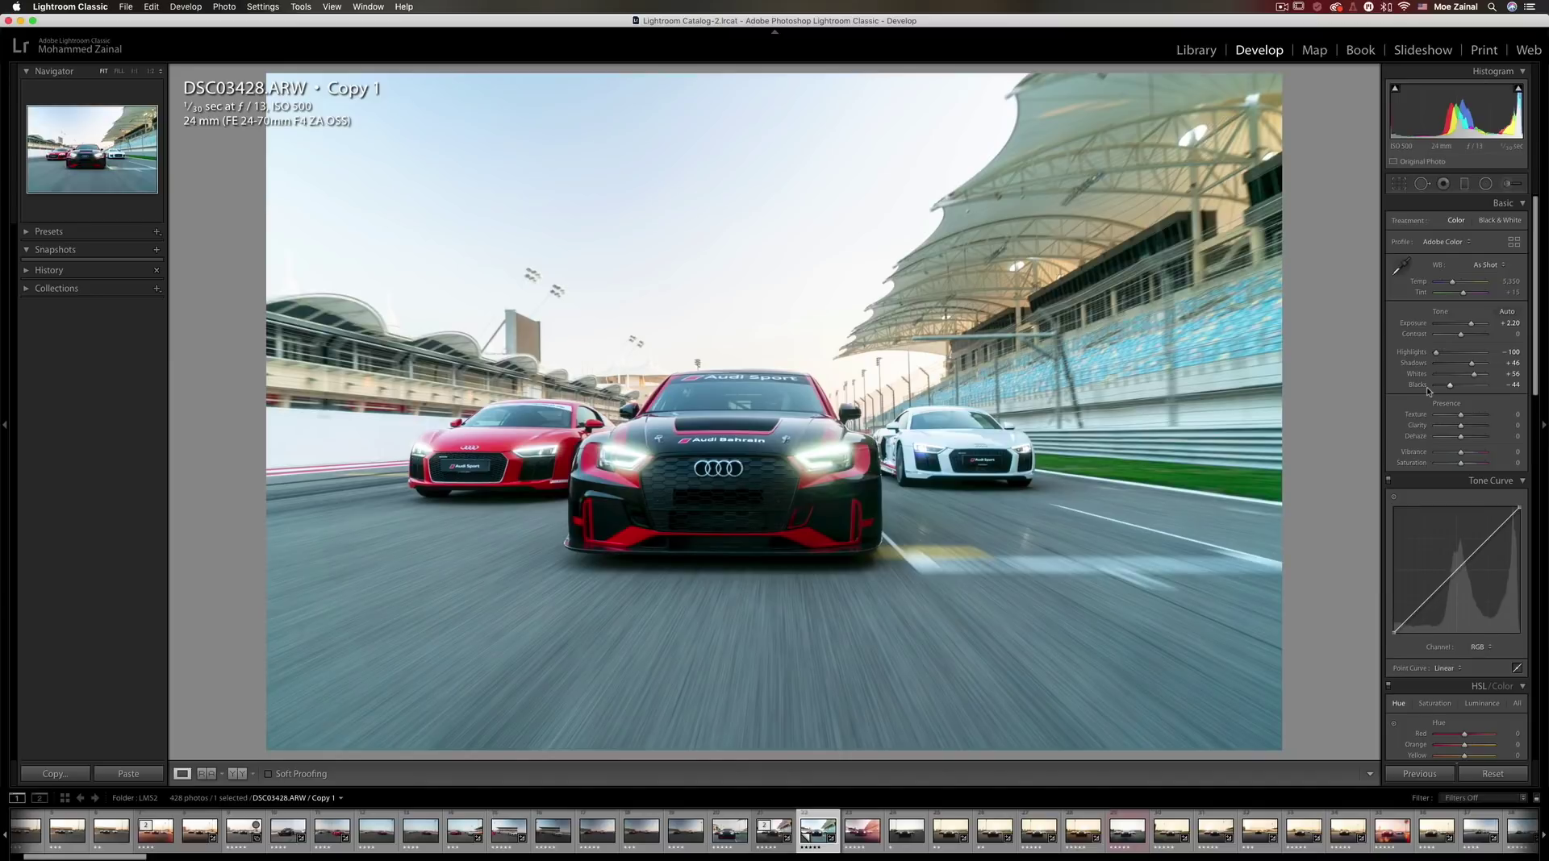
Create virtual copy DSC03428.ARW Copy 2 with default settings
key(super+d)
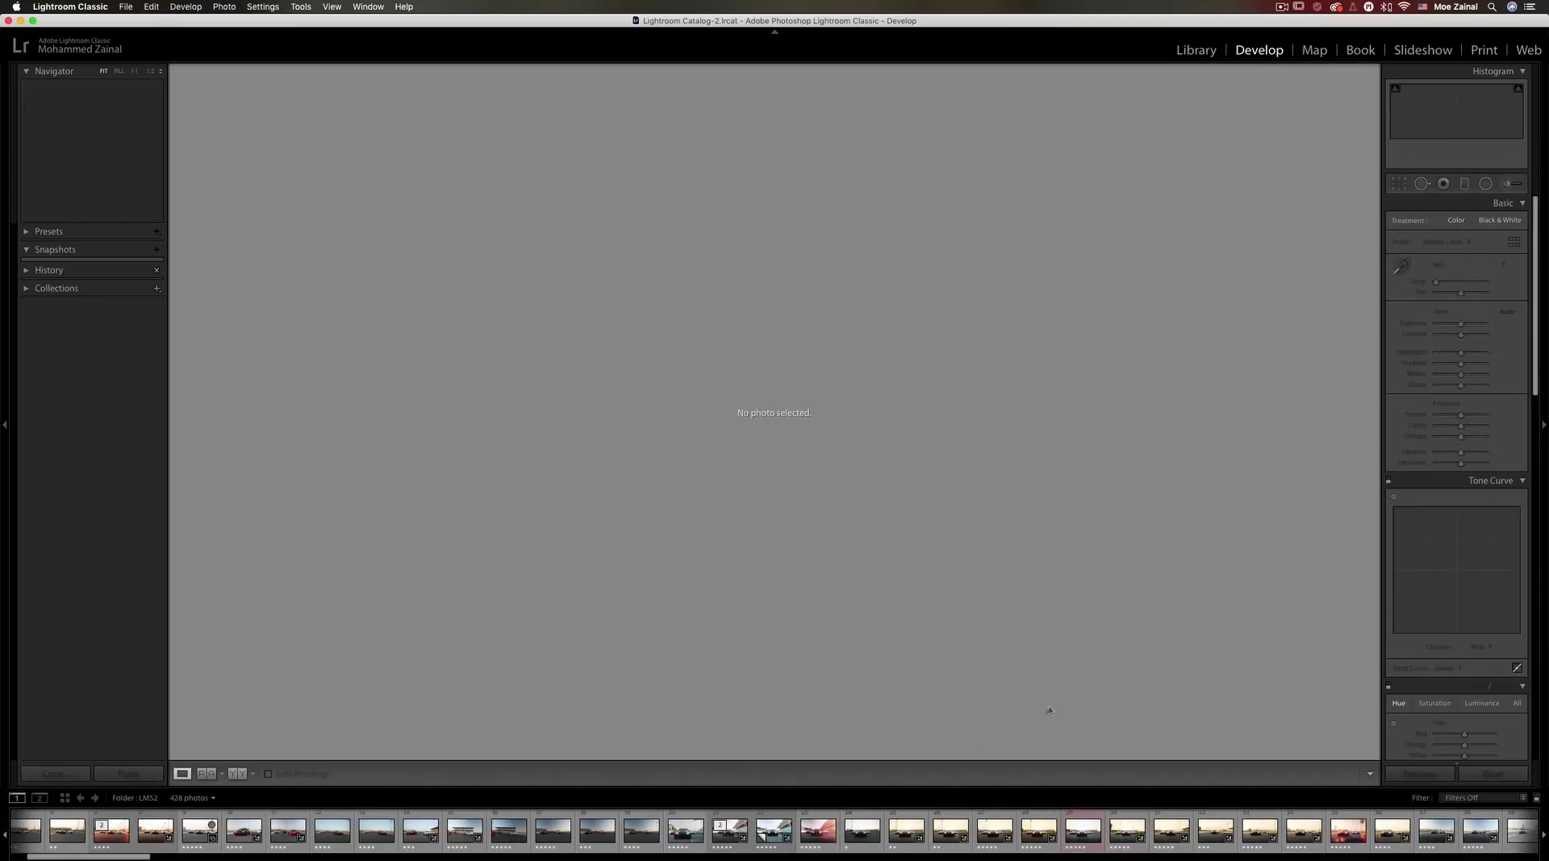
key(super+z)
key(super+z)
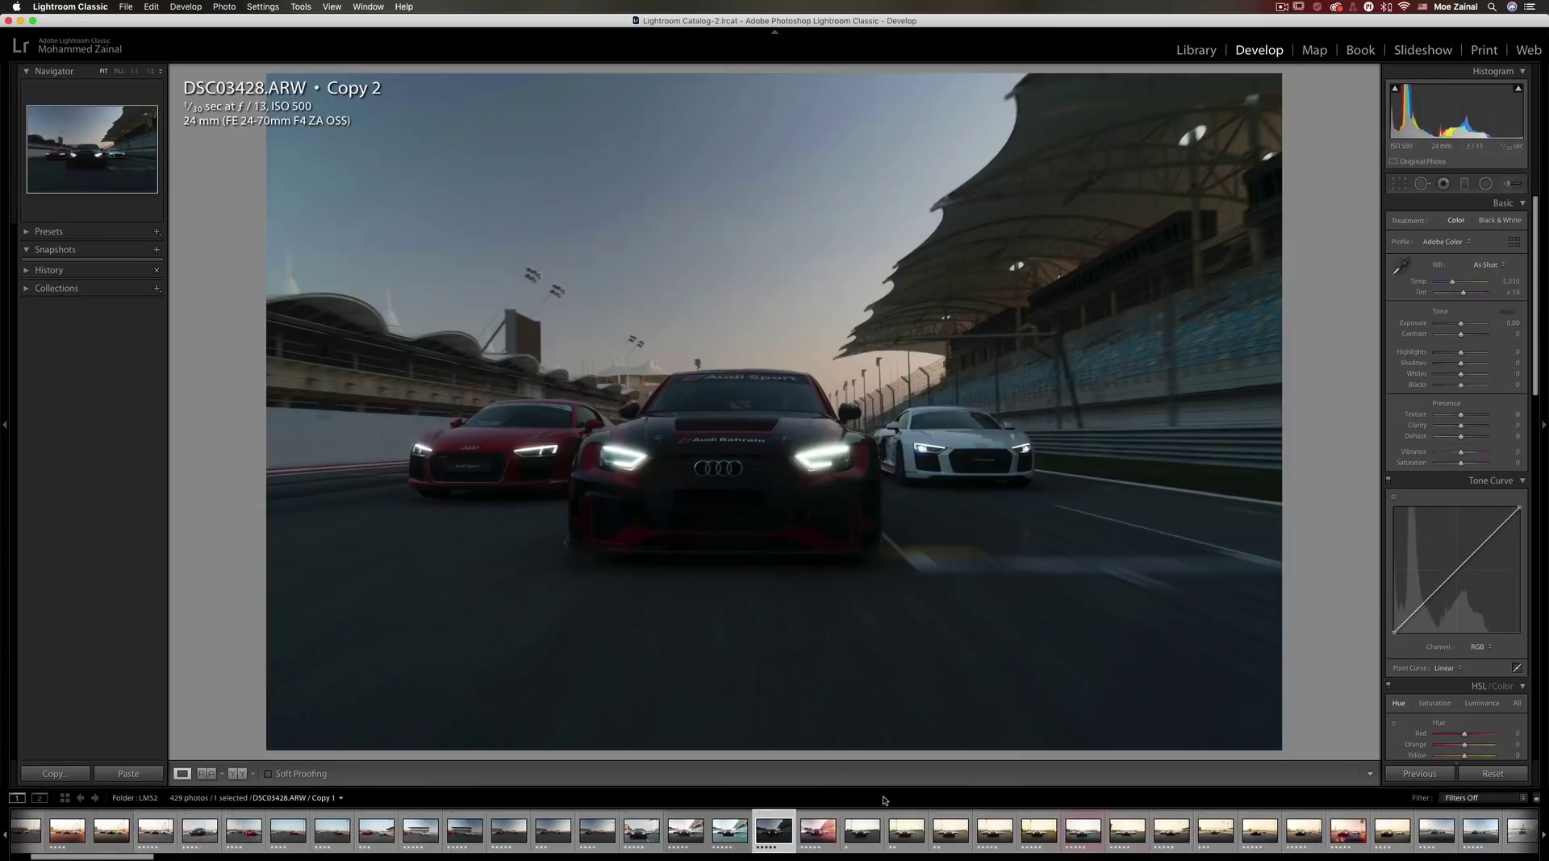
key(super+z)
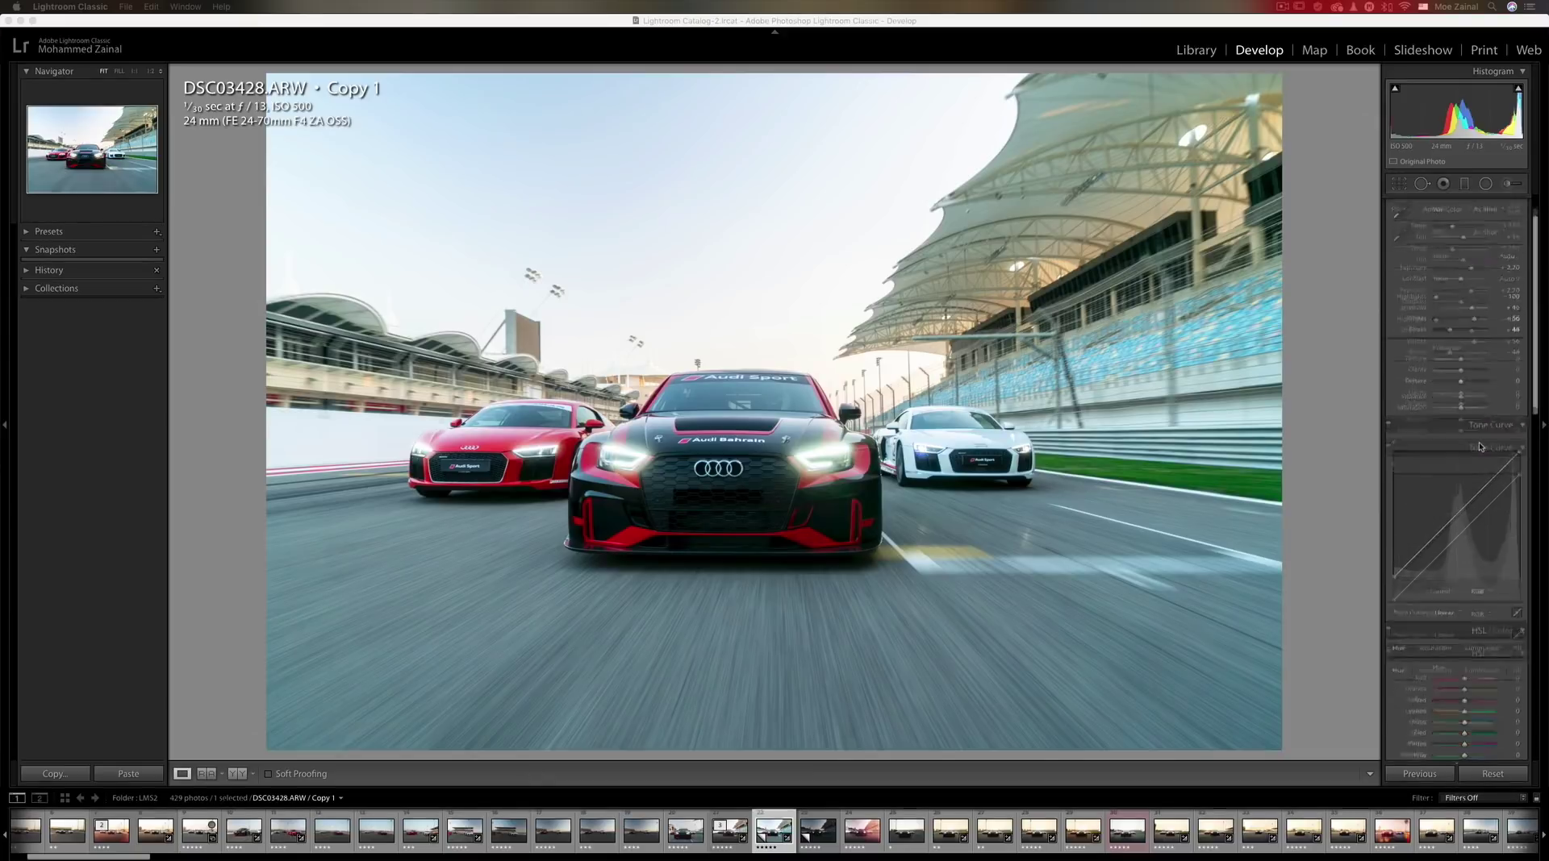
In Calibration, set Shadows Tint to +4 and Red Primary Hue to +42
scroll(1480, 446, down, 10)
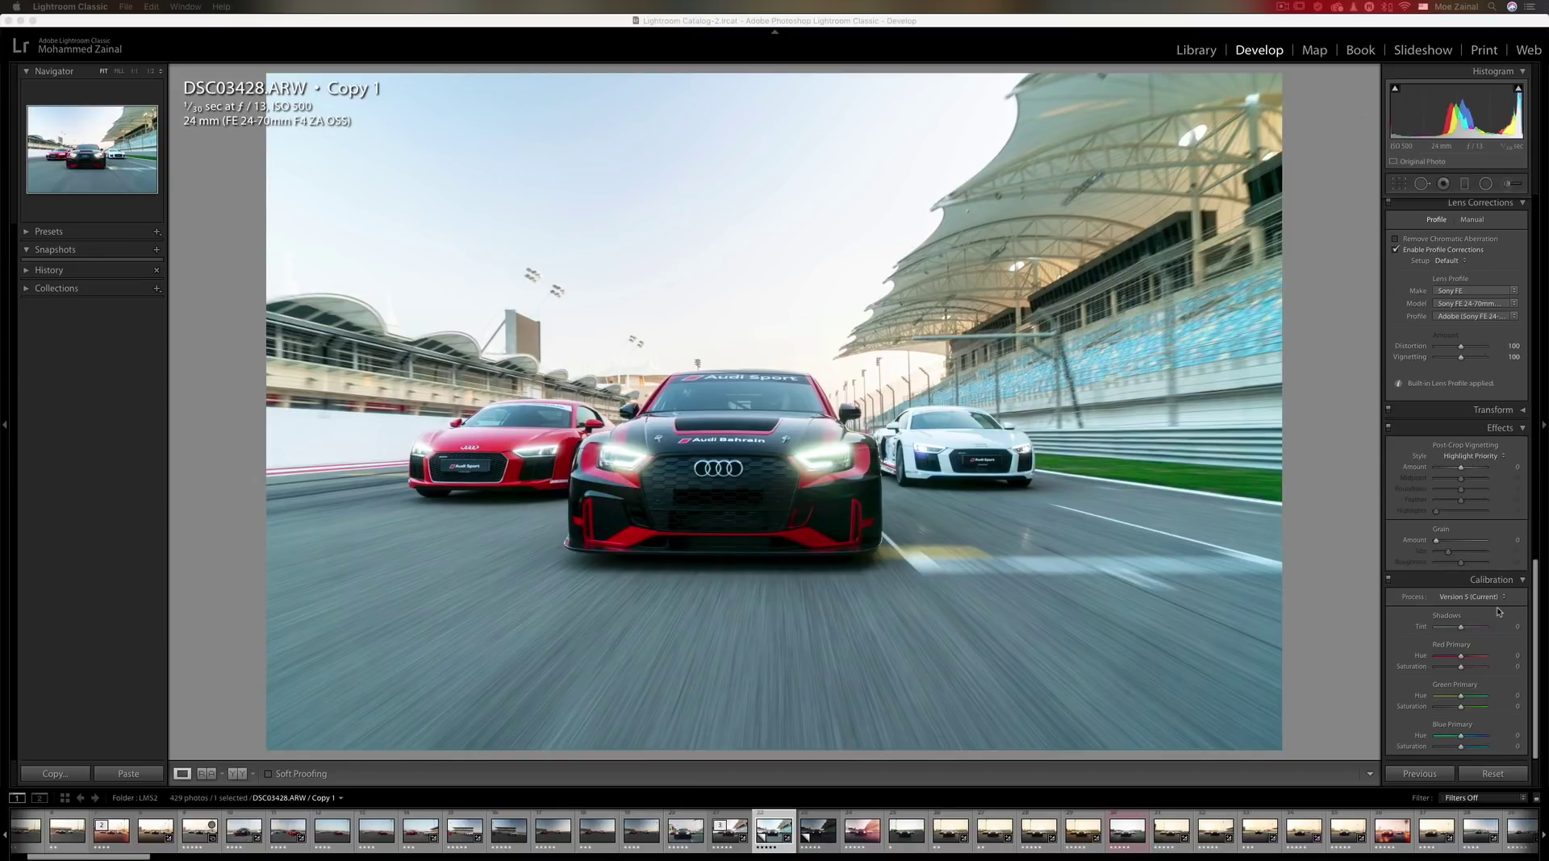
click(1462, 629)
drag(1462, 629, 1463, 631)
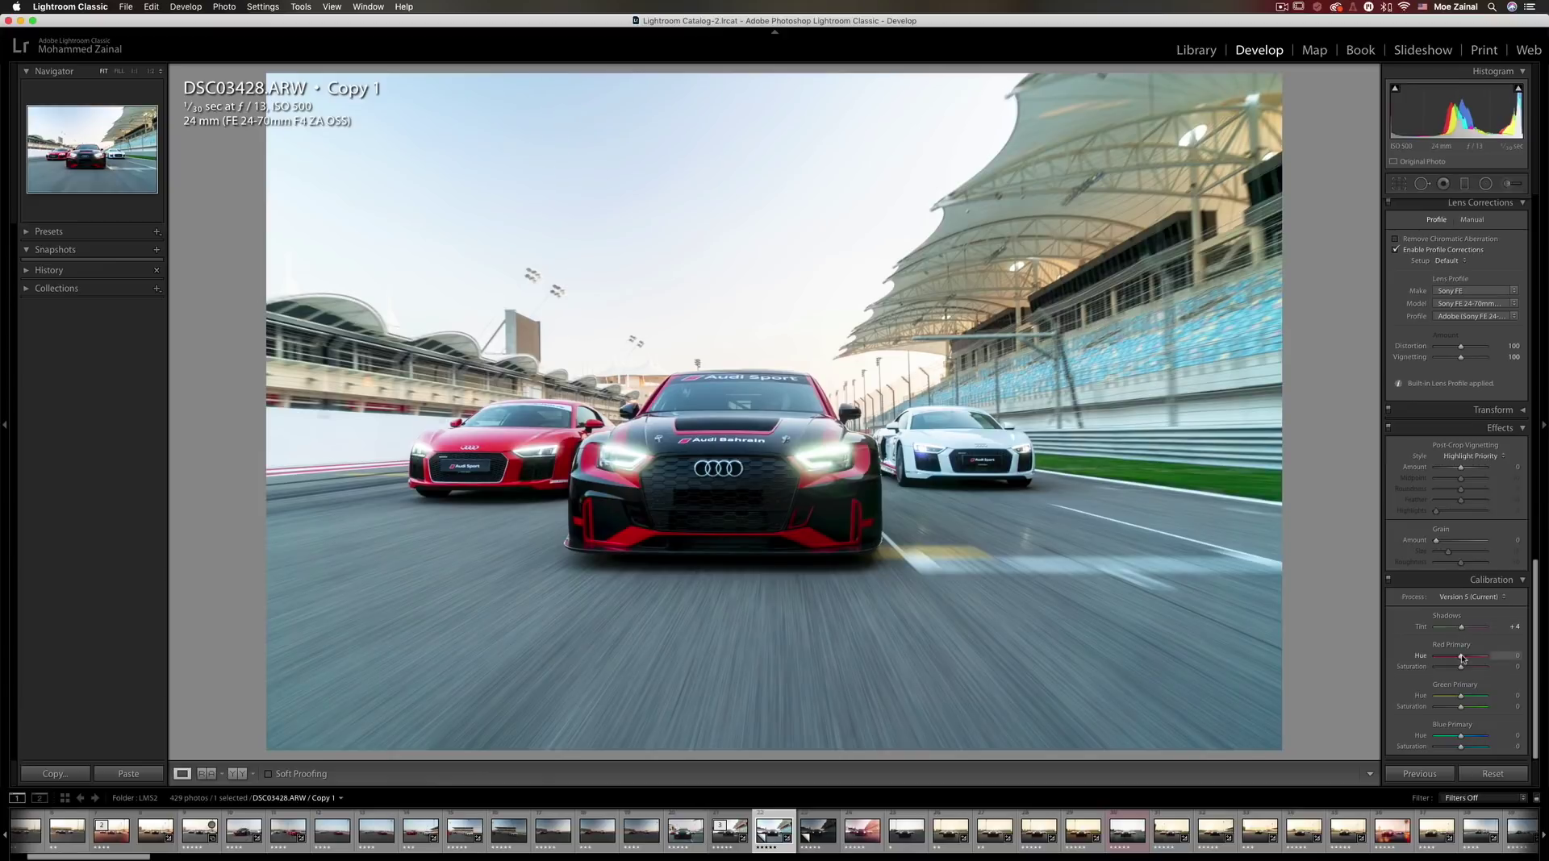
mouse_move(1463, 658)
mouse_down()
mouse_move(1441, 659)
mouse_move(1471, 659)
mouse_up()
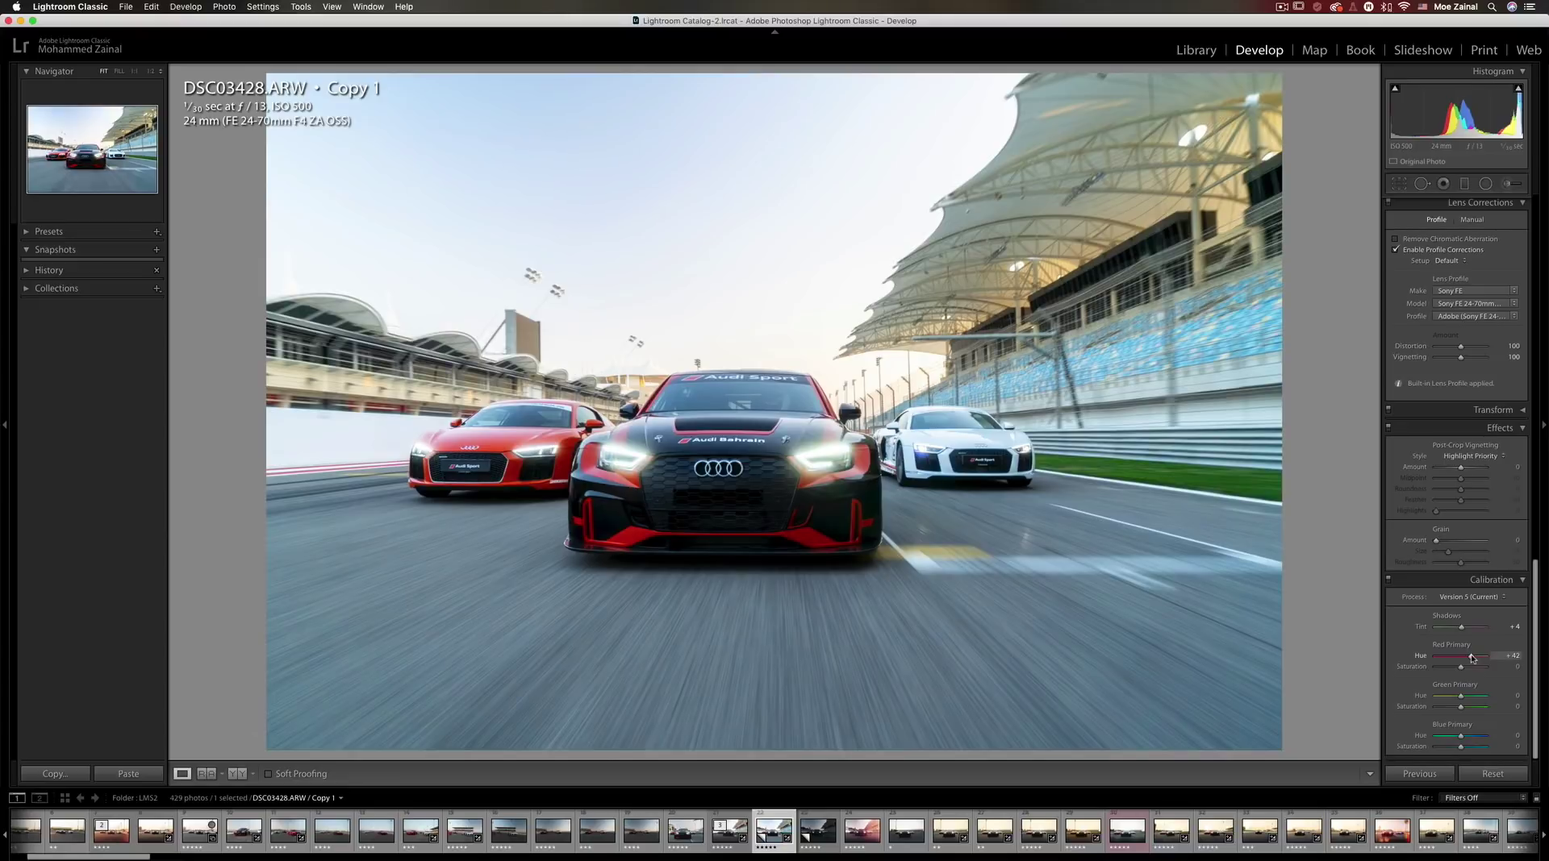
Set Calibration Red Saturation +31, Green Hue +33 and Saturation +17, Blue Hue -10 and Saturation +17
drag(1462, 670, 1468, 670)
drag(1460, 696, 1465, 698)
drag(1467, 698, 1470, 698)
drag(1471, 697, 1468, 698)
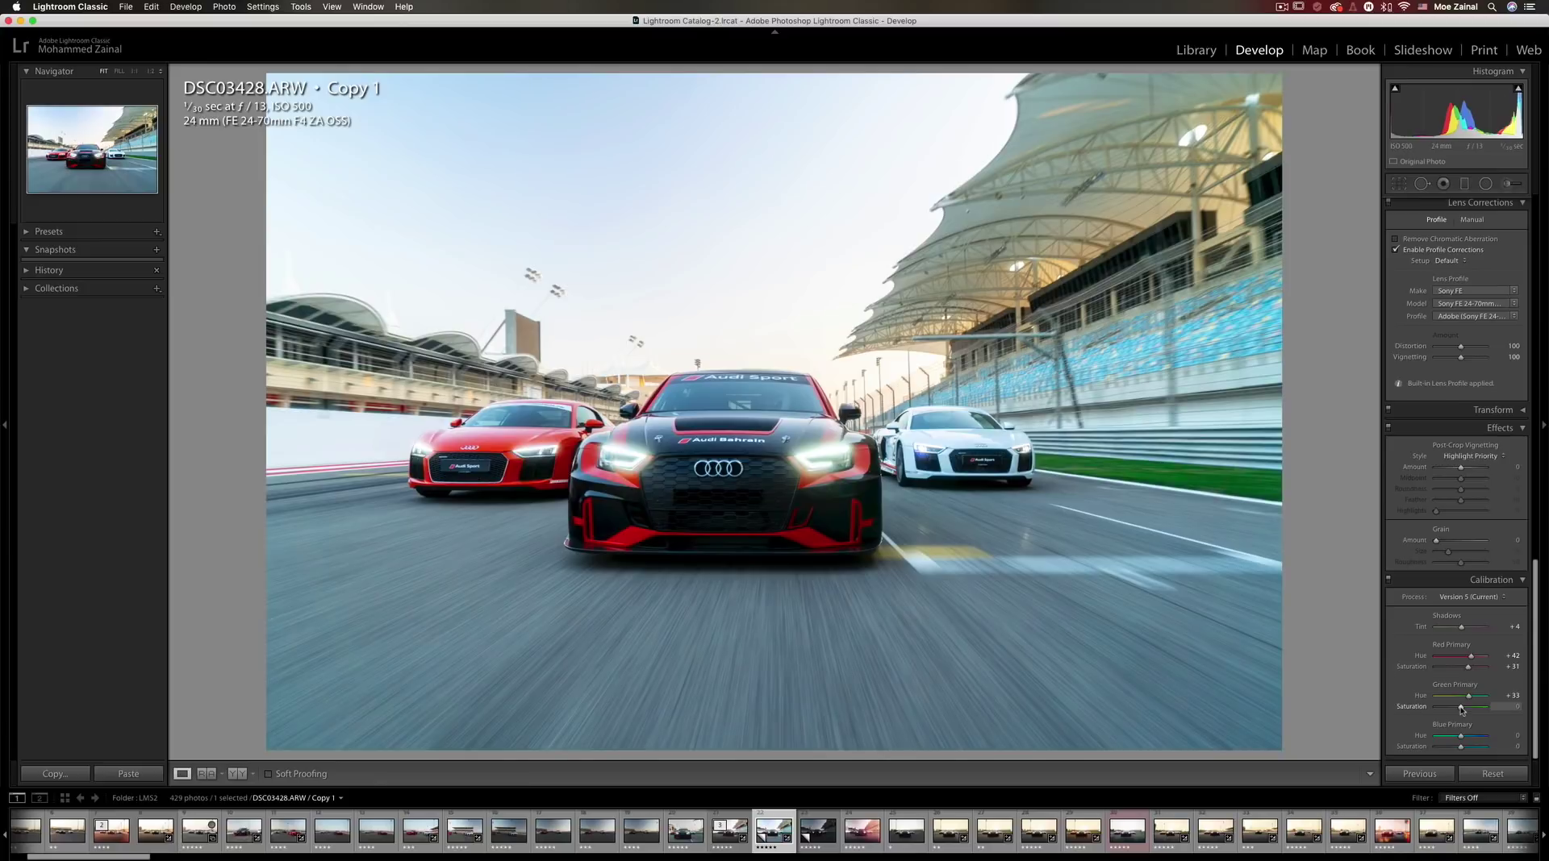
drag(1460, 709, 1466, 710)
drag(1462, 738, 1458, 738)
drag(1461, 749, 1465, 751)
Compare Calibration off and on, then set Saturation to -41 and Vibrance to +10
click(1388, 580)
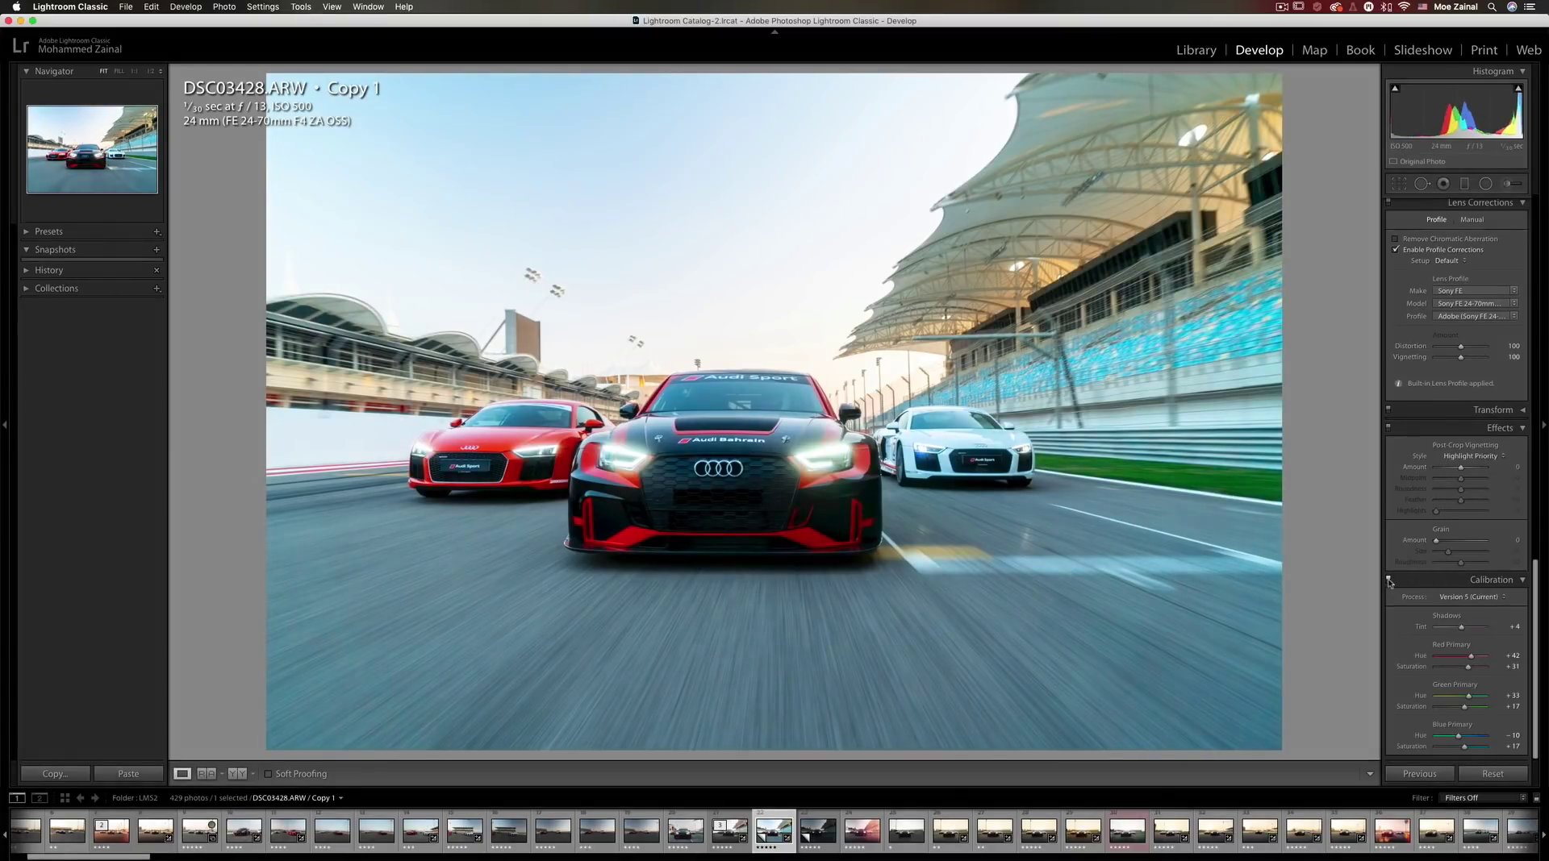
click(1388, 580)
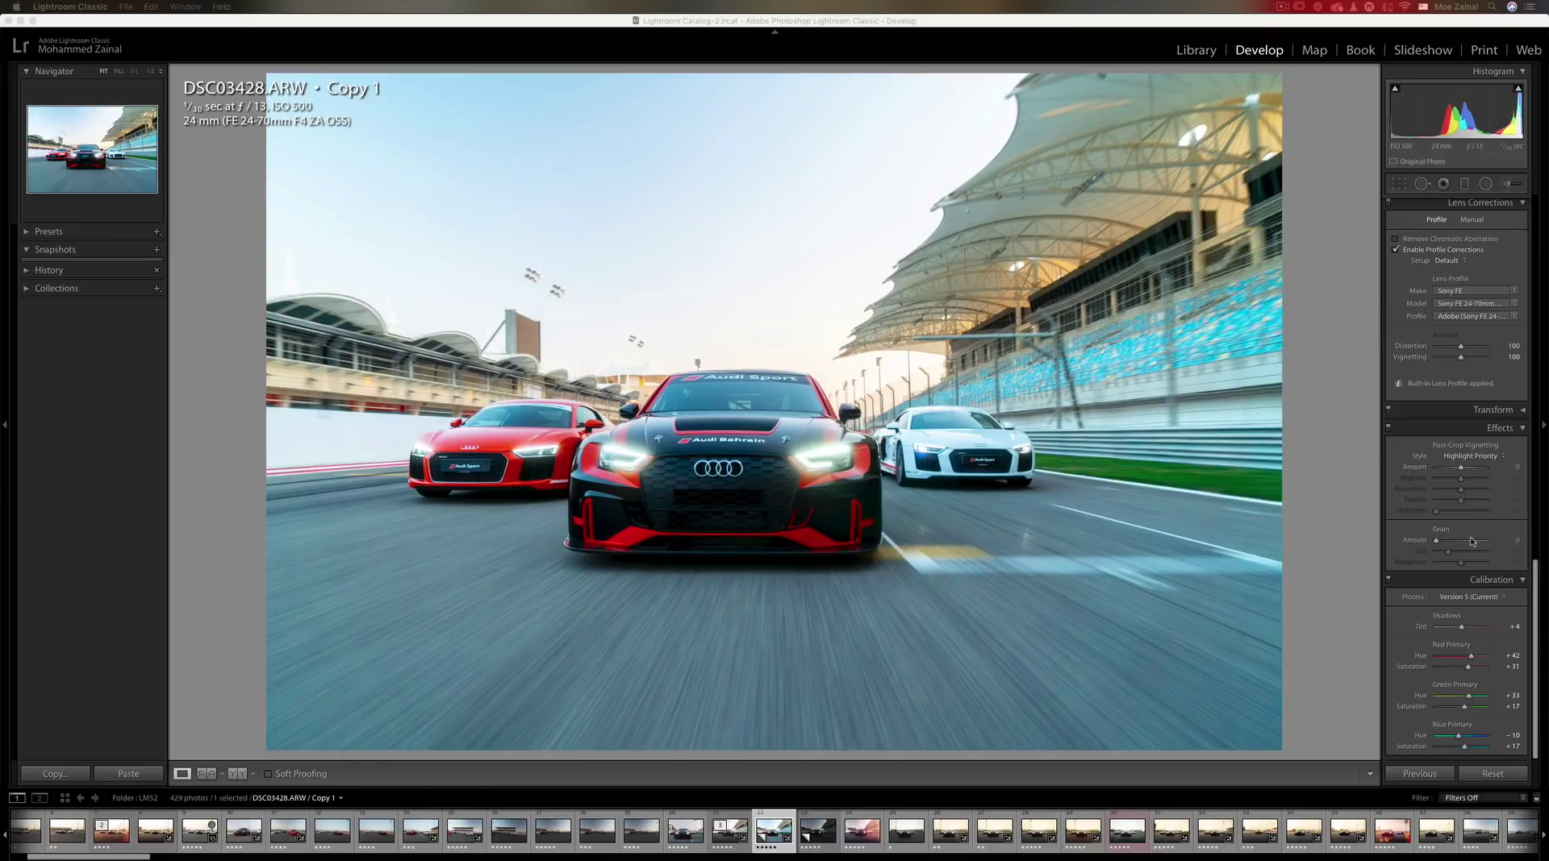
scroll(1466, 541, up, 8)
scroll(1466, 537, up, 6)
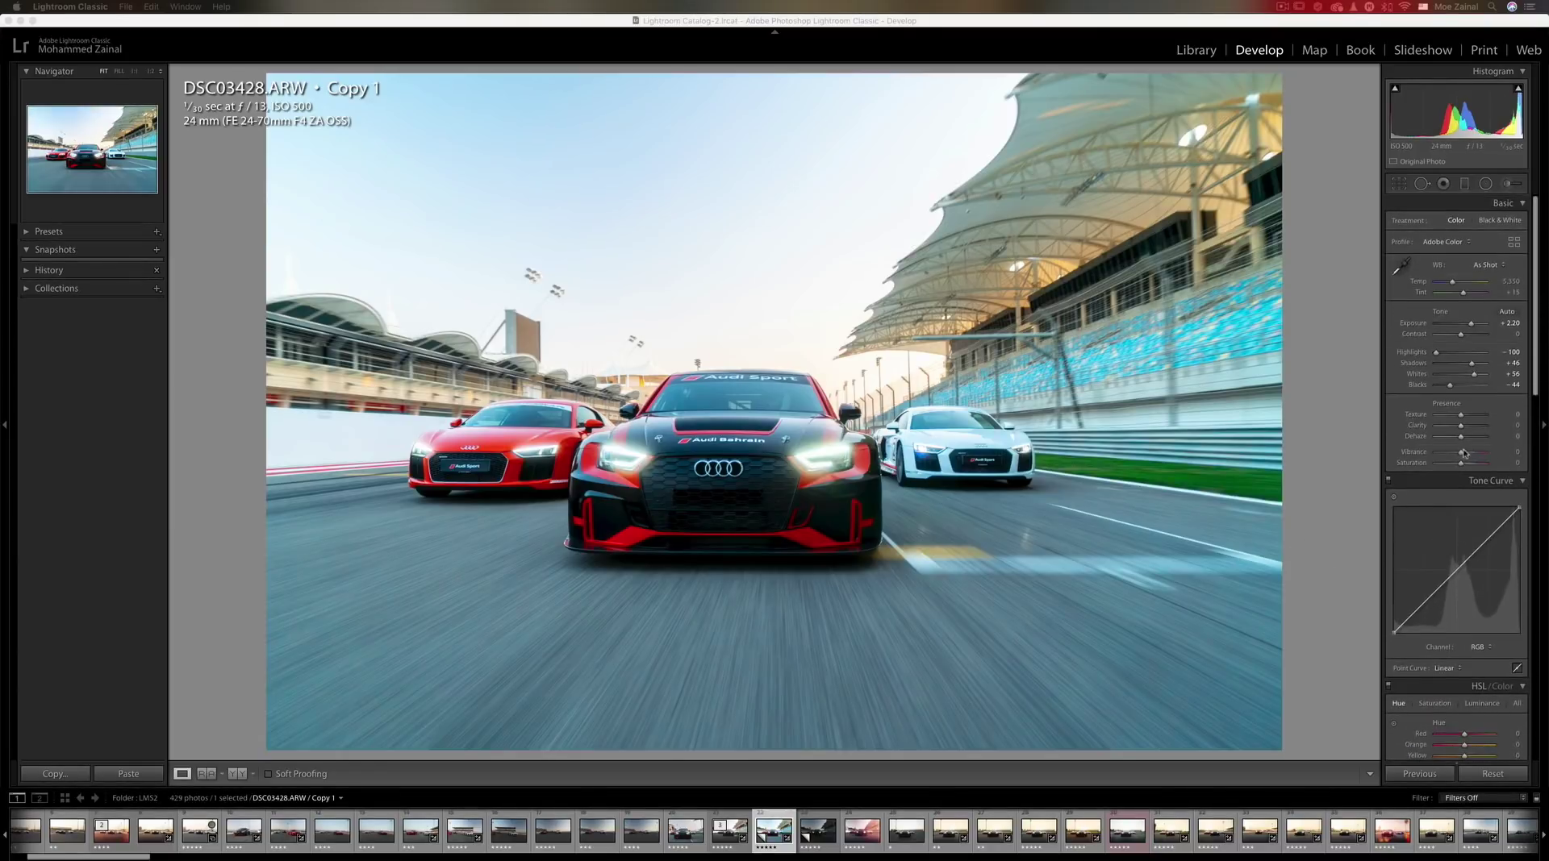
click(1462, 465)
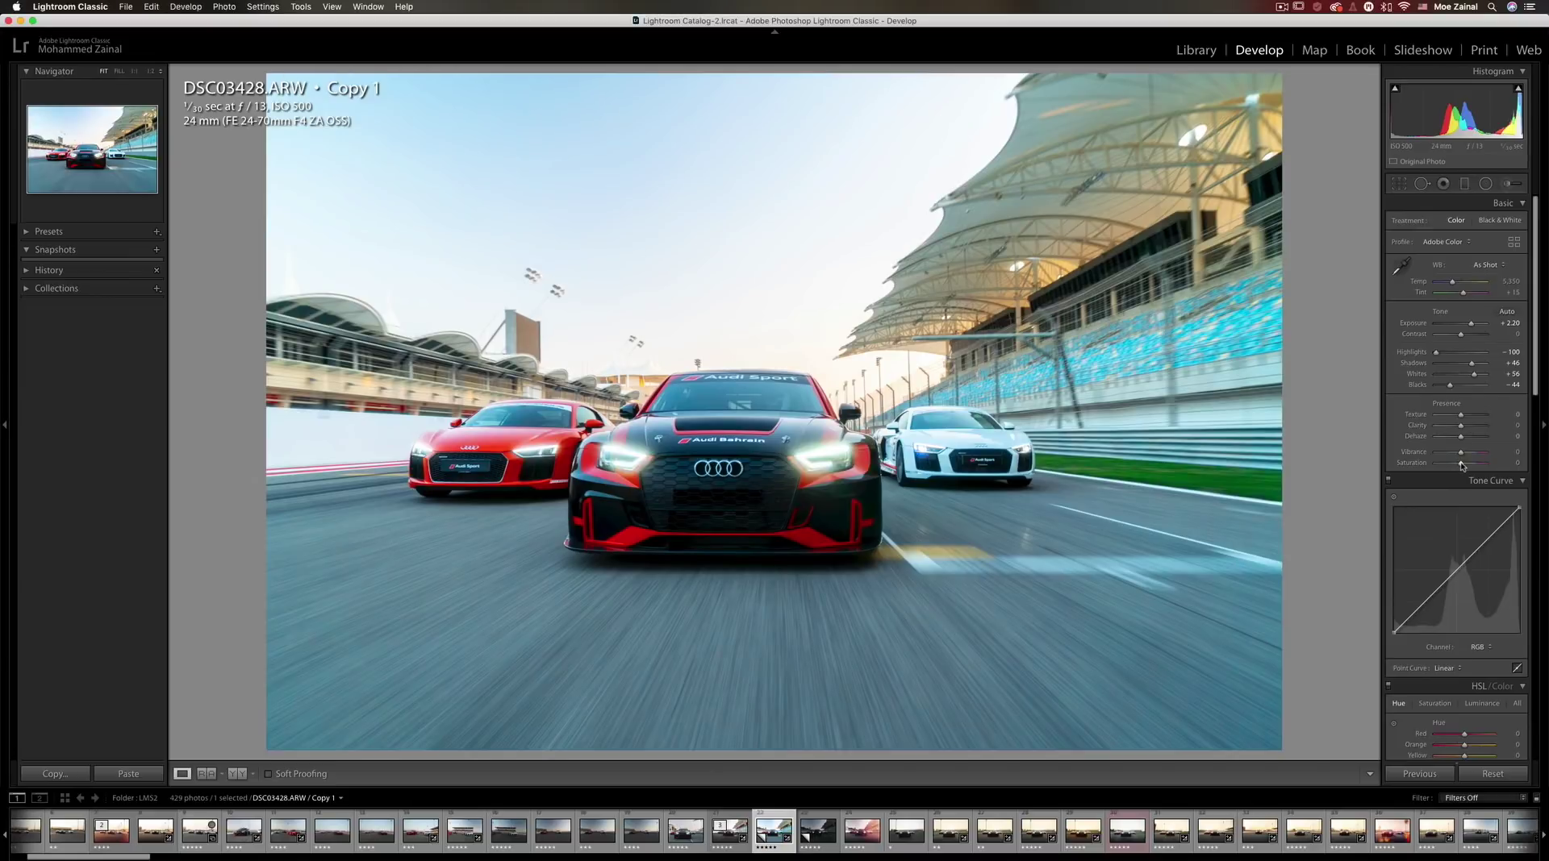
drag(1462, 465, 1450, 466)
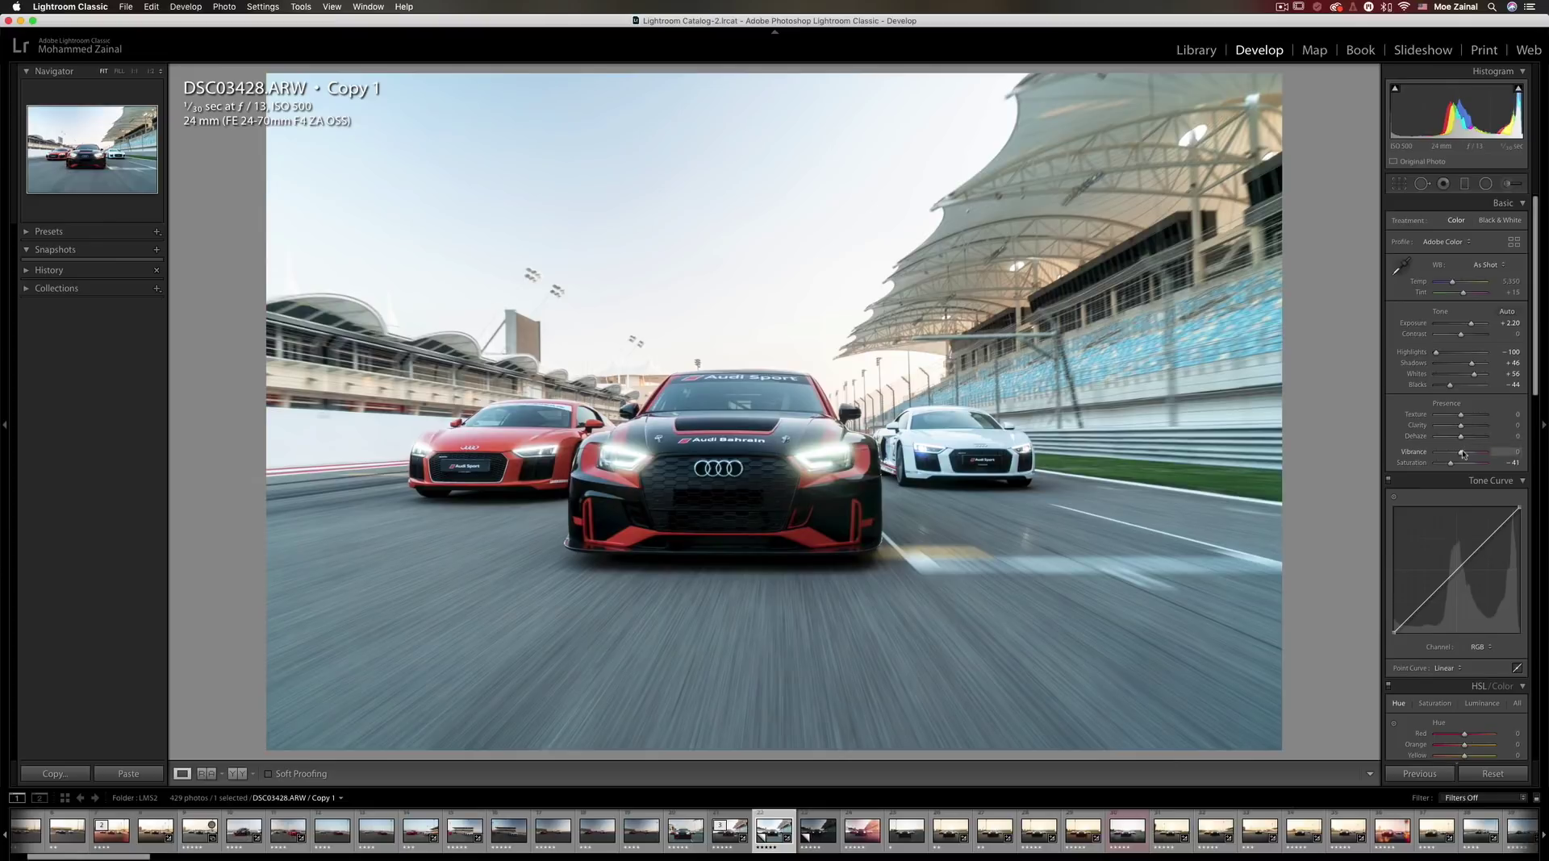
drag(1463, 454, 1466, 455)
scroll(1450, 473, down, 5)
scroll(1450, 470, down, 1)
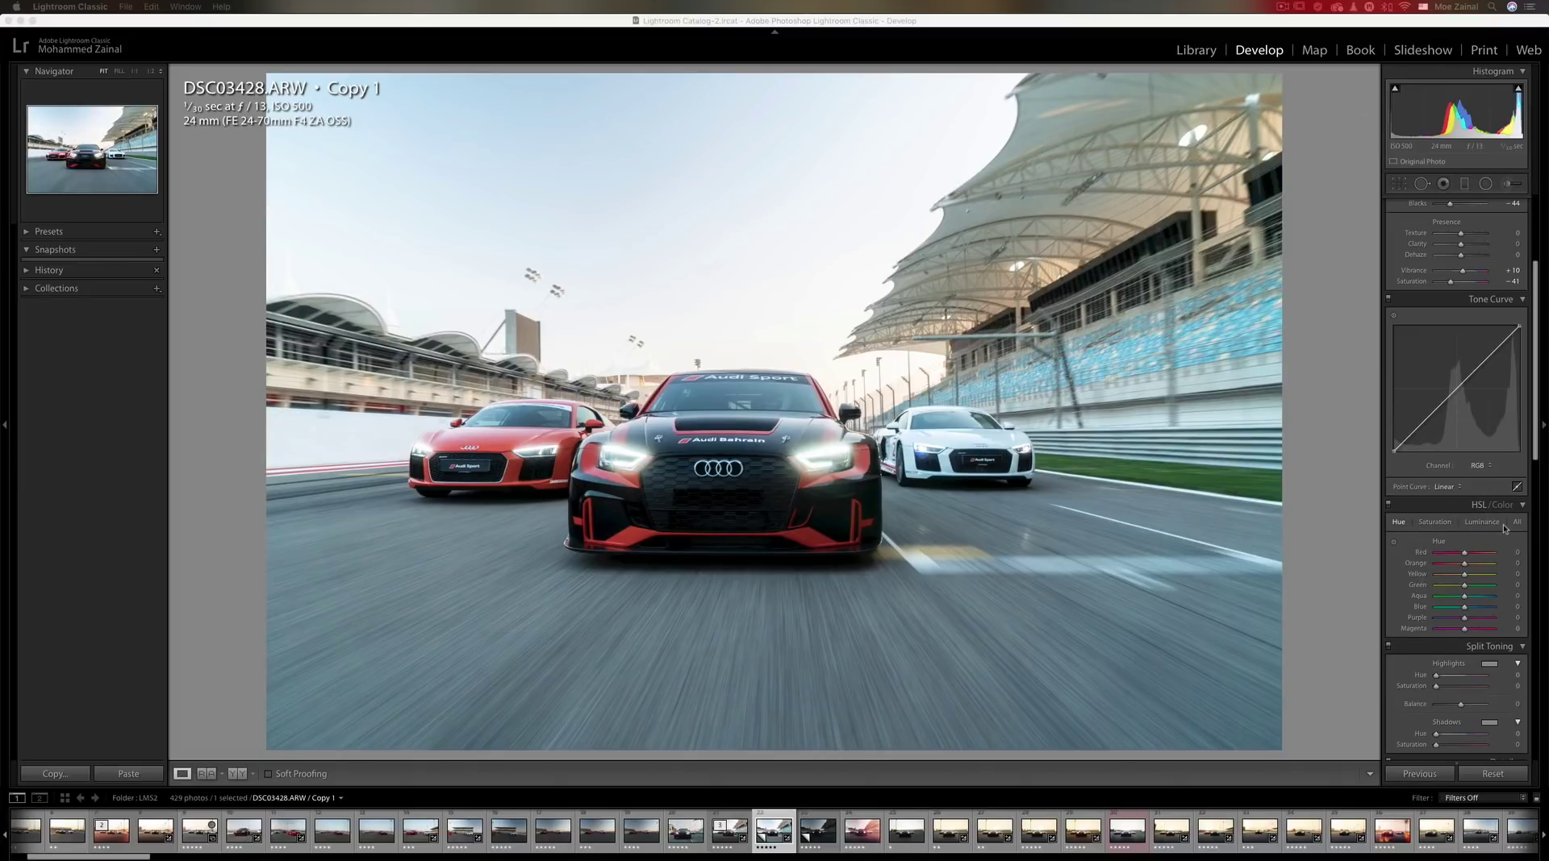
On the HSL Hue tab, shift Red to -36 and Orange to -16, and move the Yellow hue
click(1436, 523)
click(1399, 523)
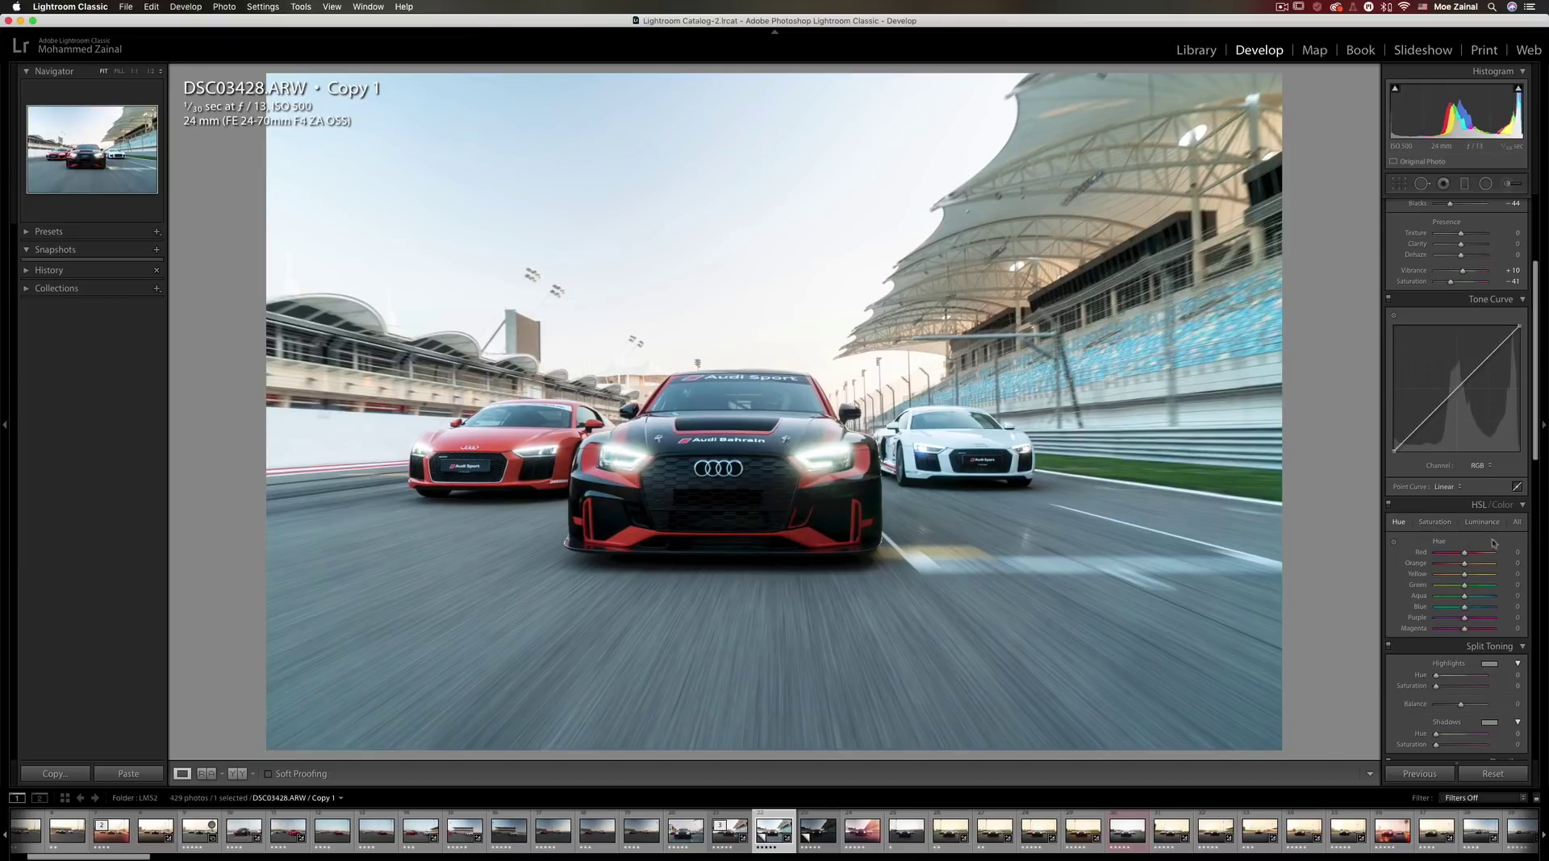
mouse_move(1464, 555)
mouse_down()
mouse_move(1478, 557)
mouse_move(1456, 556)
mouse_up()
drag(1455, 556, 1454, 556)
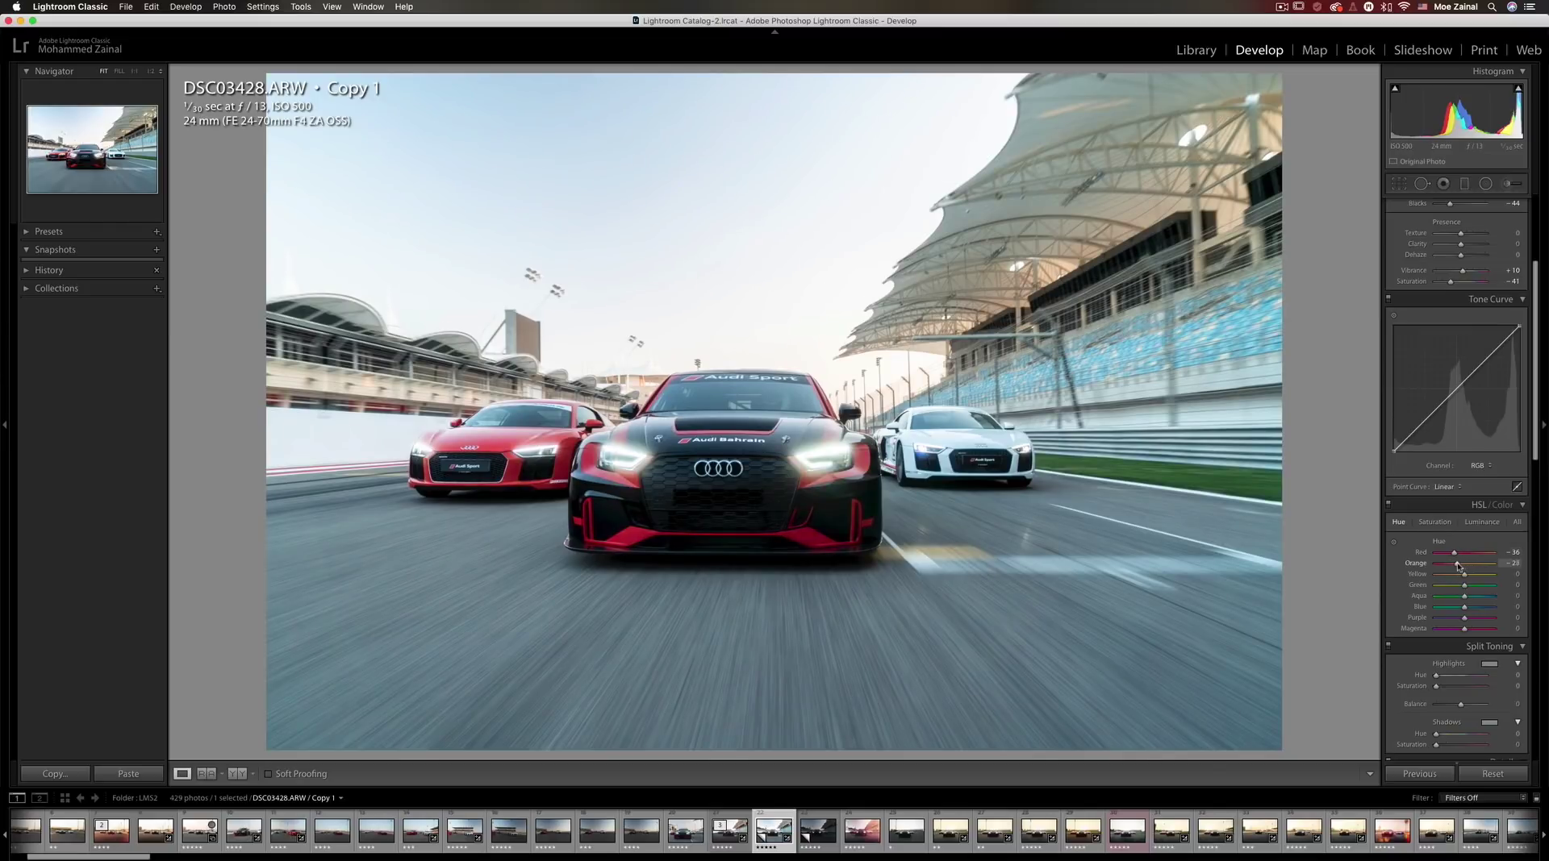
mouse_move(1458, 567)
mouse_down()
mouse_move(1445, 567)
mouse_move(1473, 567)
mouse_move(1460, 567)
mouse_up()
mouse_move(1450, 579)
mouse_down()
mouse_move(1494, 578)
mouse_move(1444, 579)
mouse_move(1488, 578)
mouse_move(1459, 579)
mouse_up()
Set HSL hues Yellow -63, Green -72, Aqua -7, Blue -6 and Purple -2
drag(1459, 574, 1446, 576)
drag(1446, 576, 1448, 577)
drag(1464, 586, 1456, 589)
drag(1474, 588, 1444, 589)
drag(1466, 598, 1463, 601)
drag(1465, 609, 1463, 609)
mouse_move(1464, 618)
mouse_down()
mouse_move(1436, 620)
mouse_move(1464, 619)
mouse_up()
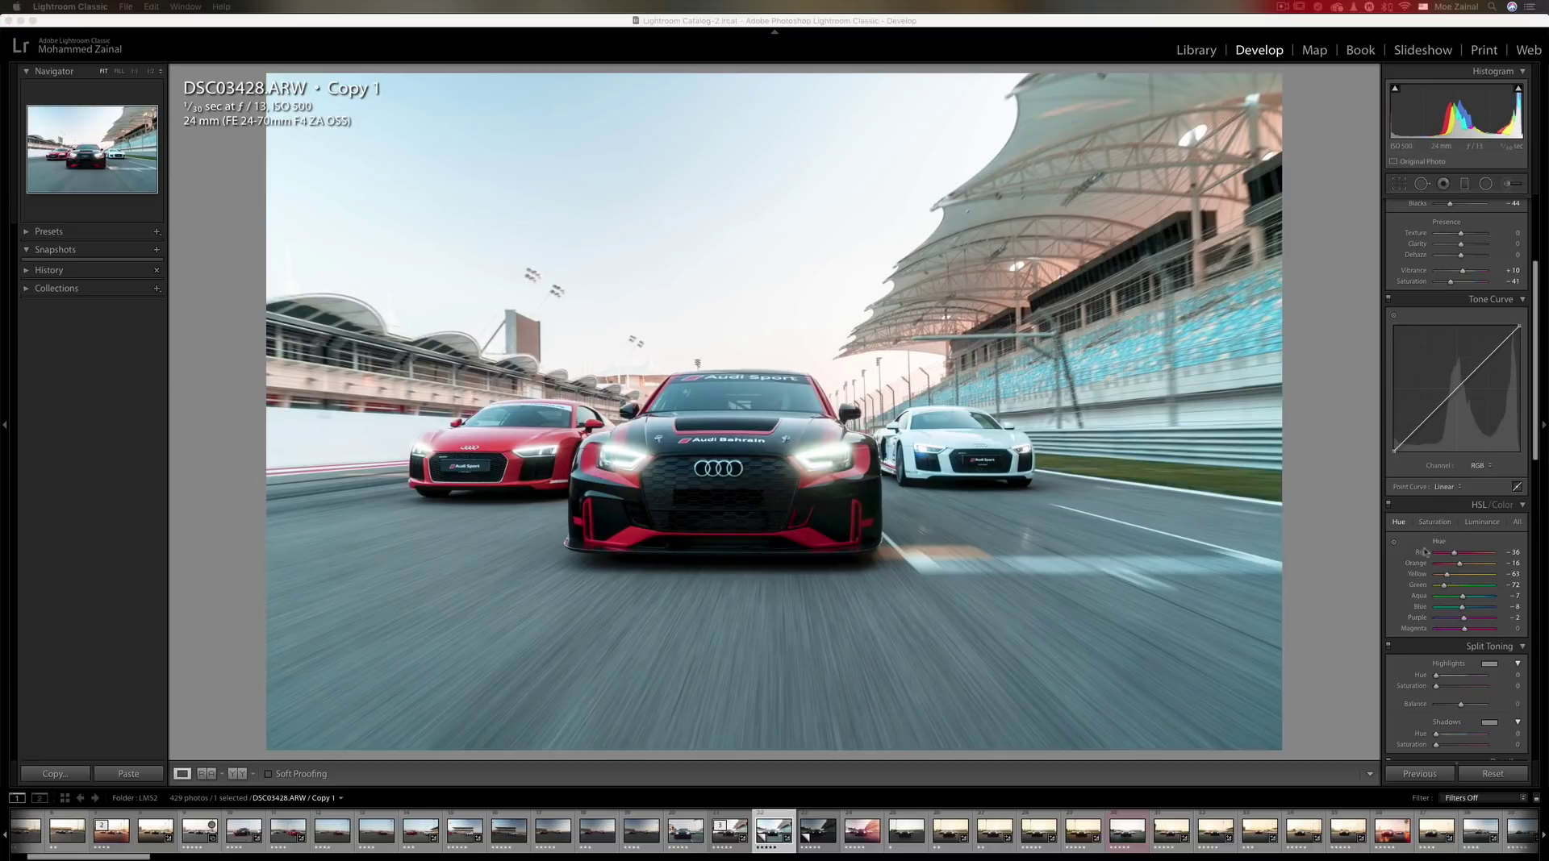
On the HSL Saturation tab, raise Red to +45, Orange to +9 and Yellow to +12
click(1435, 523)
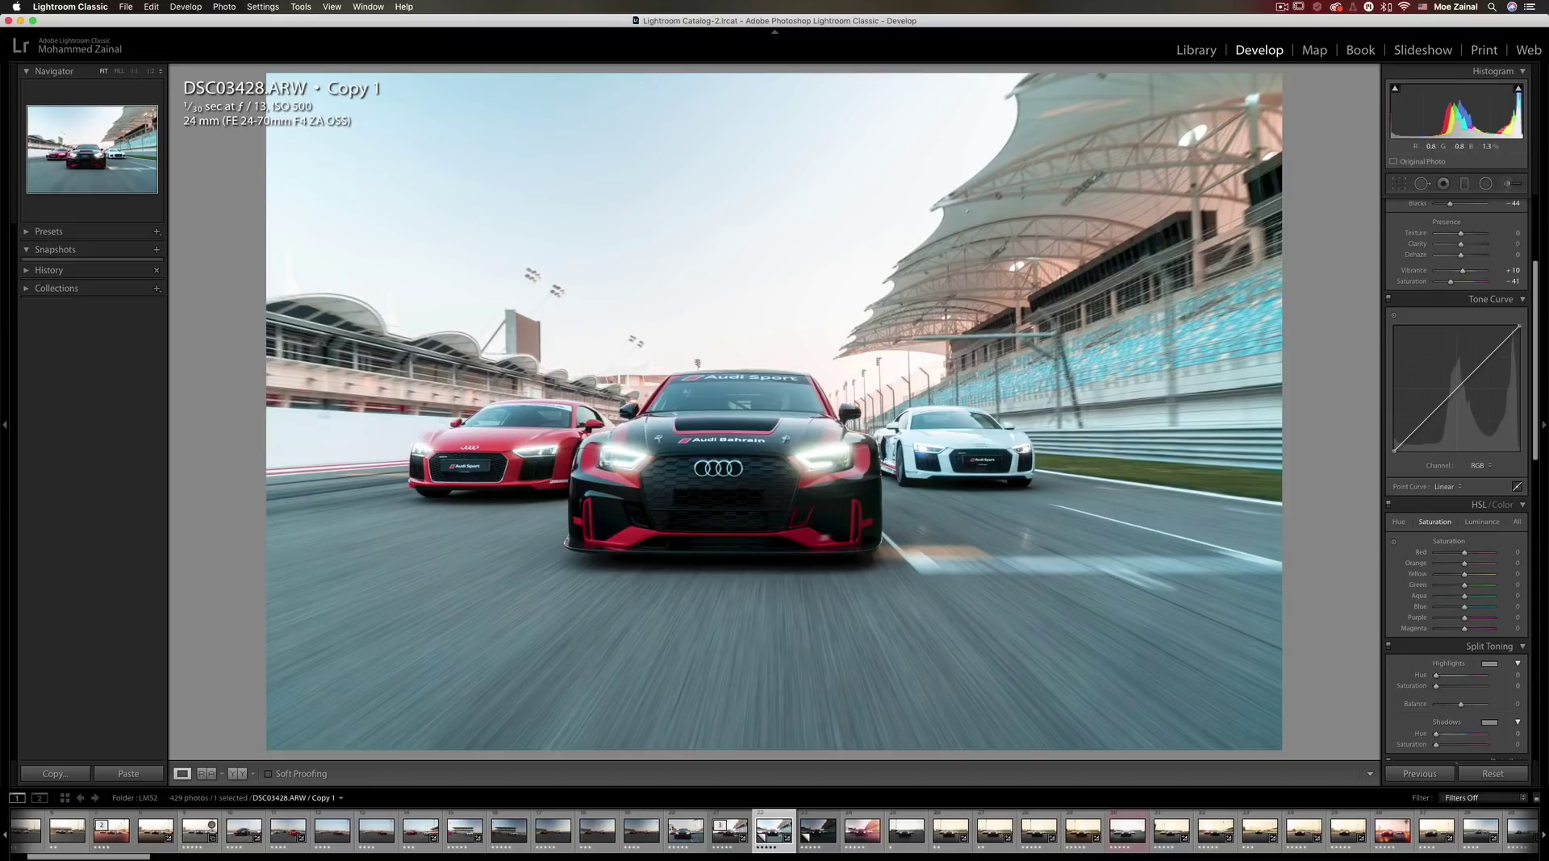
drag(1464, 553, 1472, 556)
drag(1472, 555, 1479, 556)
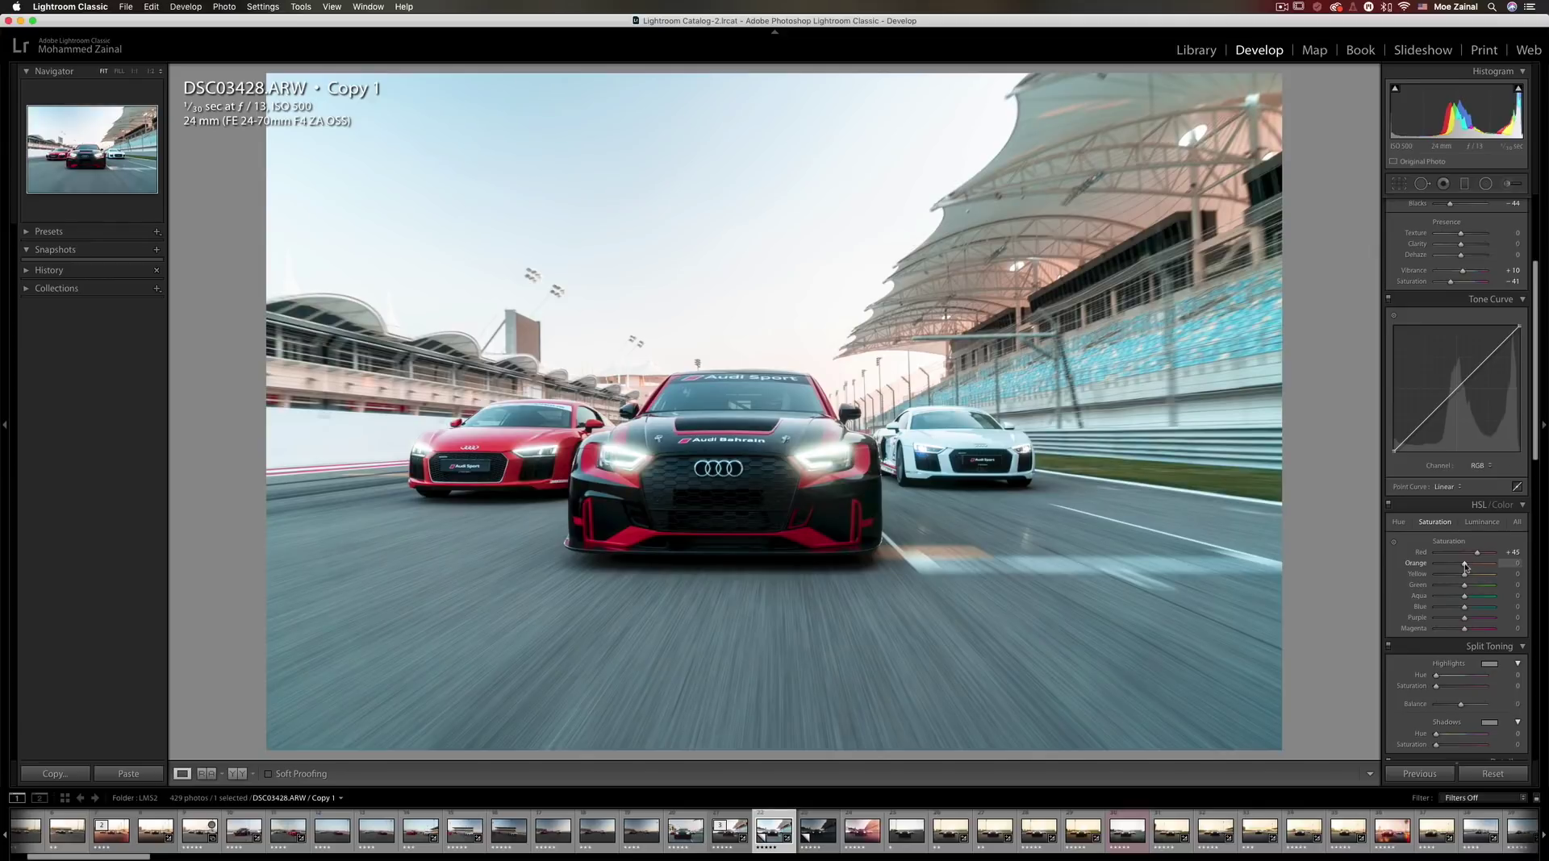
mouse_move(1465, 567)
mouse_down()
mouse_move(1481, 568)
mouse_move(1467, 568)
mouse_up()
mouse_move(1465, 575)
mouse_down()
mouse_move(1484, 575)
mouse_move(1470, 575)
mouse_up()
Desaturate HSL Green, Aqua to -68, Blue to -49 and Purple to -100
drag(1464, 588, 1443, 590)
drag(1466, 600, 1447, 602)
drag(1465, 609, 1436, 610)
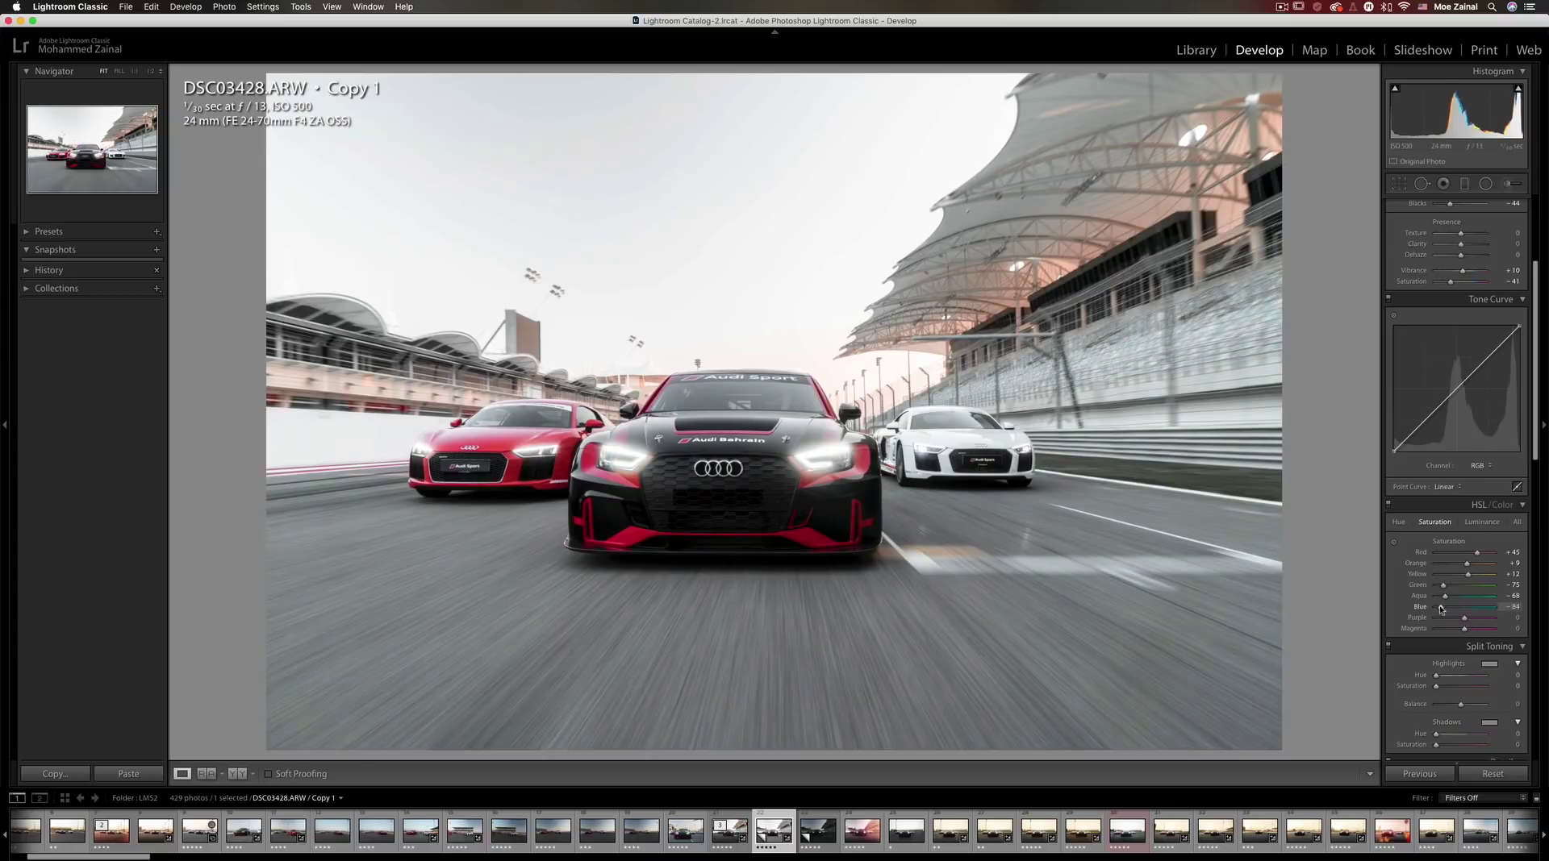
drag(1446, 609, 1442, 610)
drag(1443, 609, 1445, 610)
drag(1446, 609, 1450, 610)
drag(1464, 617, 1435, 638)
click(1388, 506)
click(1388, 506)
click(1388, 506)
click(1388, 506)
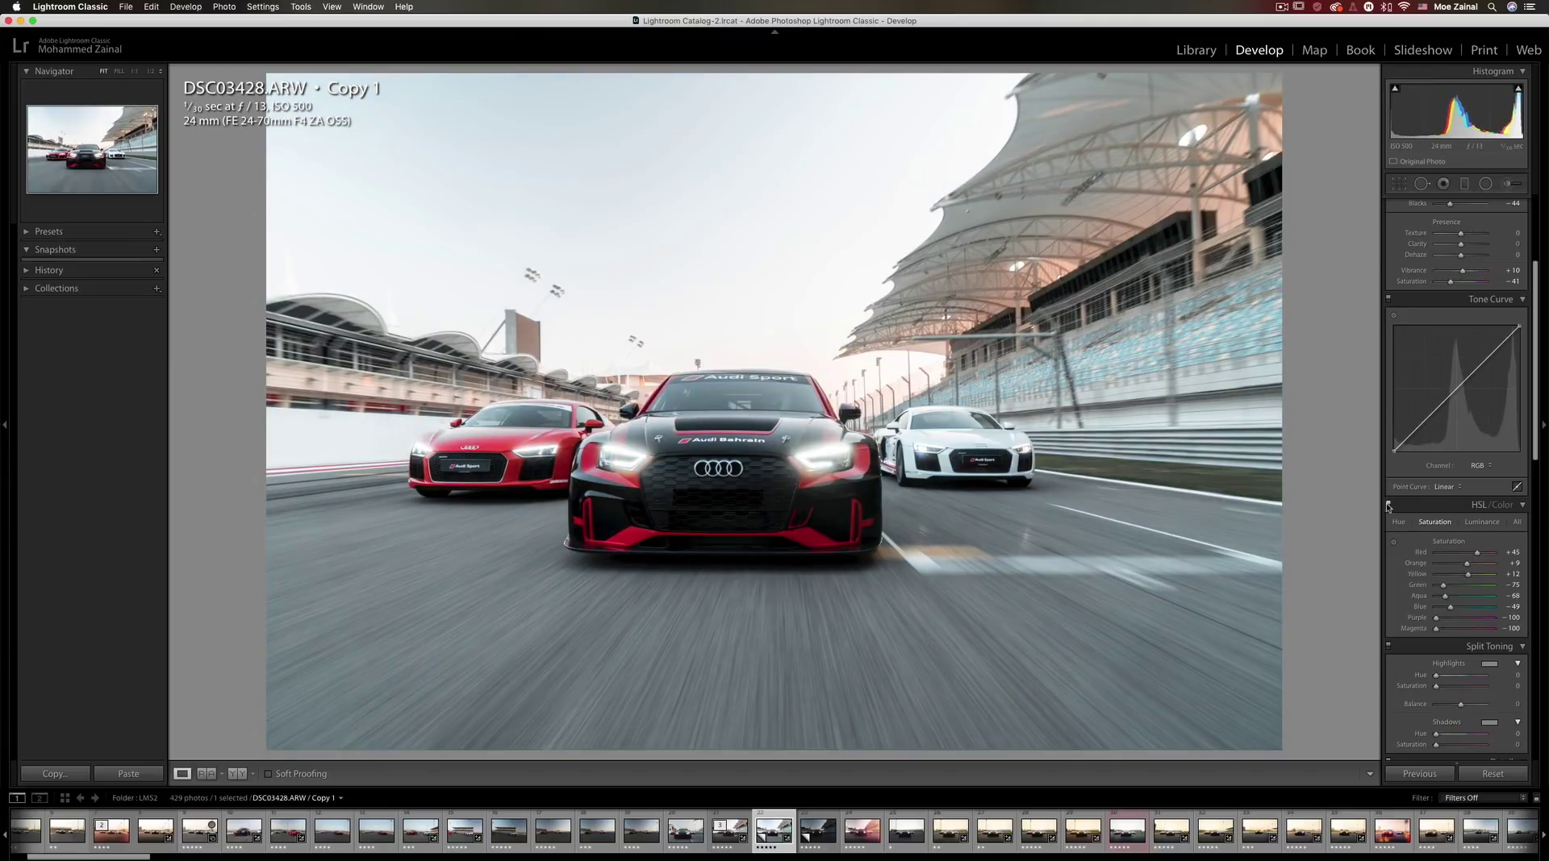
click(1388, 506)
click(1389, 506)
click(1388, 506)
click(1389, 506)
click(1388, 506)
click(1388, 506)
click(1388, 506)
click(1388, 506)
click(1388, 506)
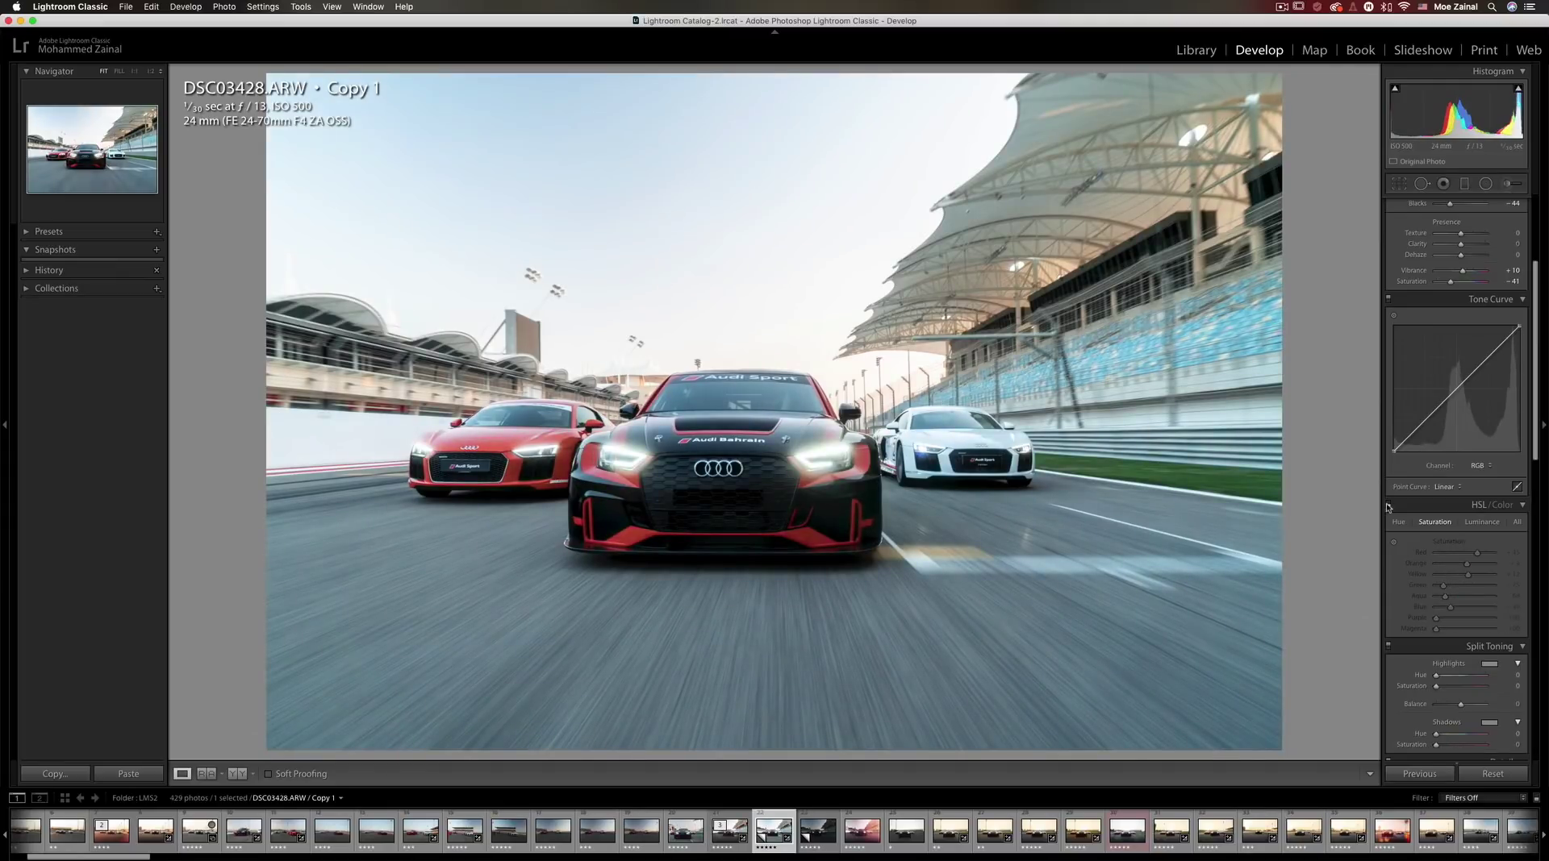
click(1388, 506)
click(1388, 506)
click(1388, 506)
click(1388, 506)
click(1388, 506)
click(1388, 505)
click(1389, 505)
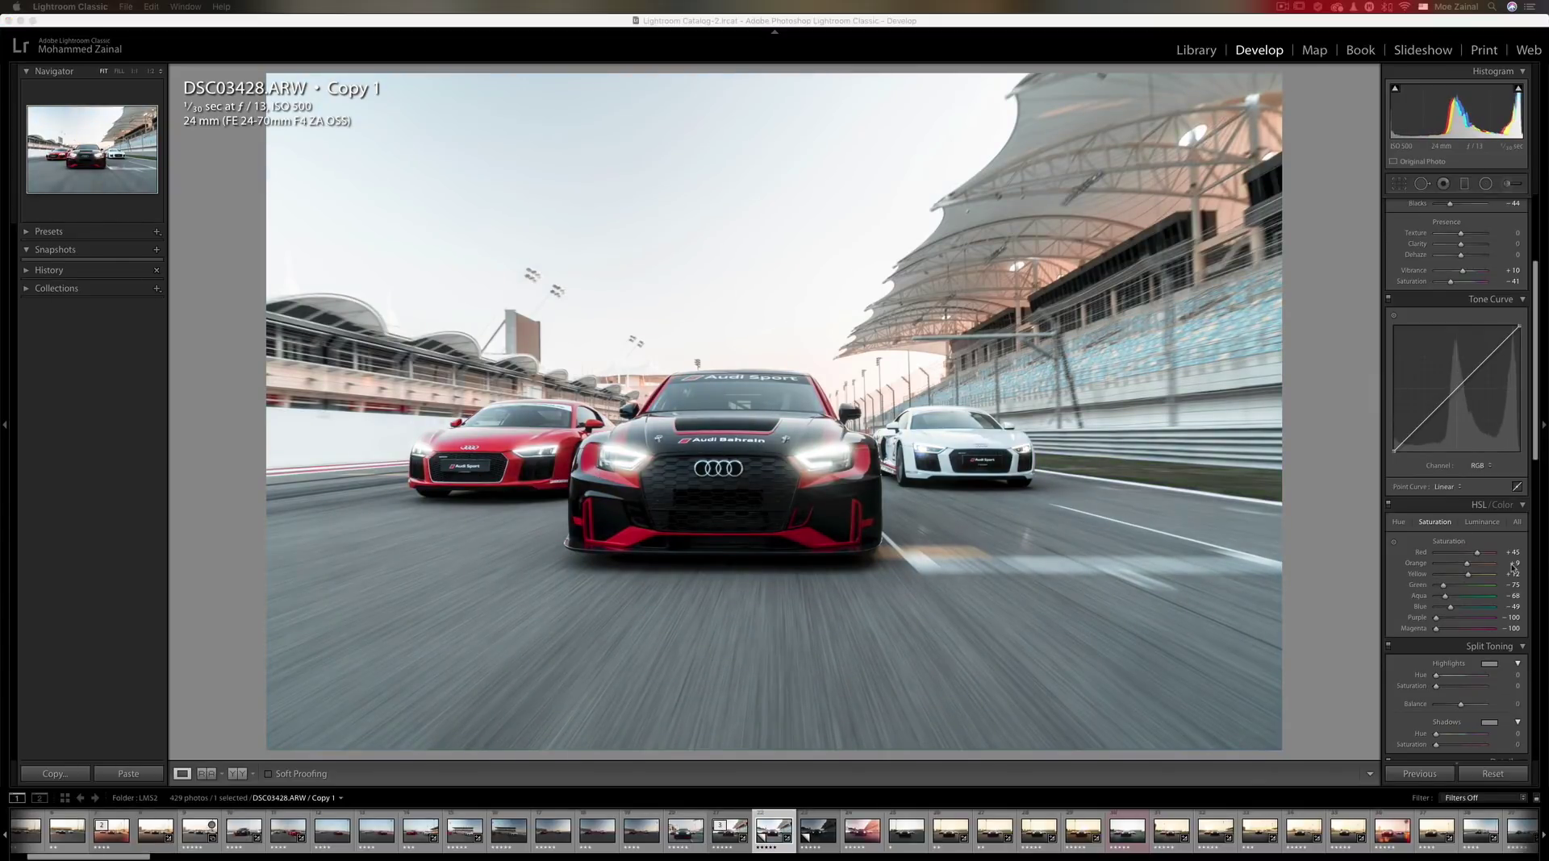
Set HSL luminance to Red -23, Green -47 and Aqua -62, with Orange, Blue and Purple tweaks
click(1482, 525)
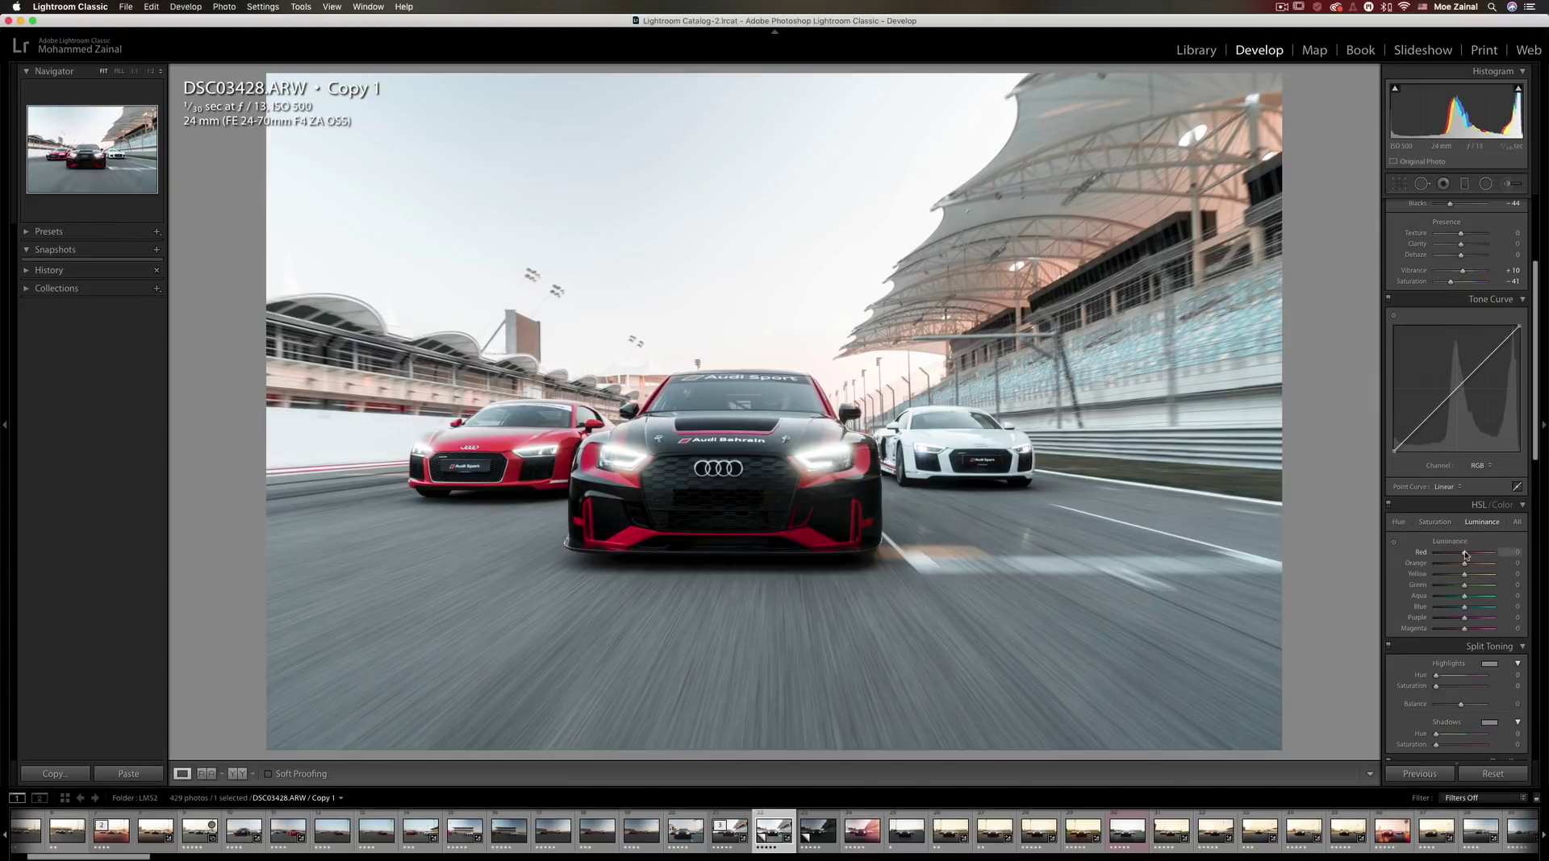
mouse_move(1461, 554)
mouse_down()
mouse_move(1440, 559)
mouse_move(1477, 558)
mouse_move(1460, 559)
mouse_up()
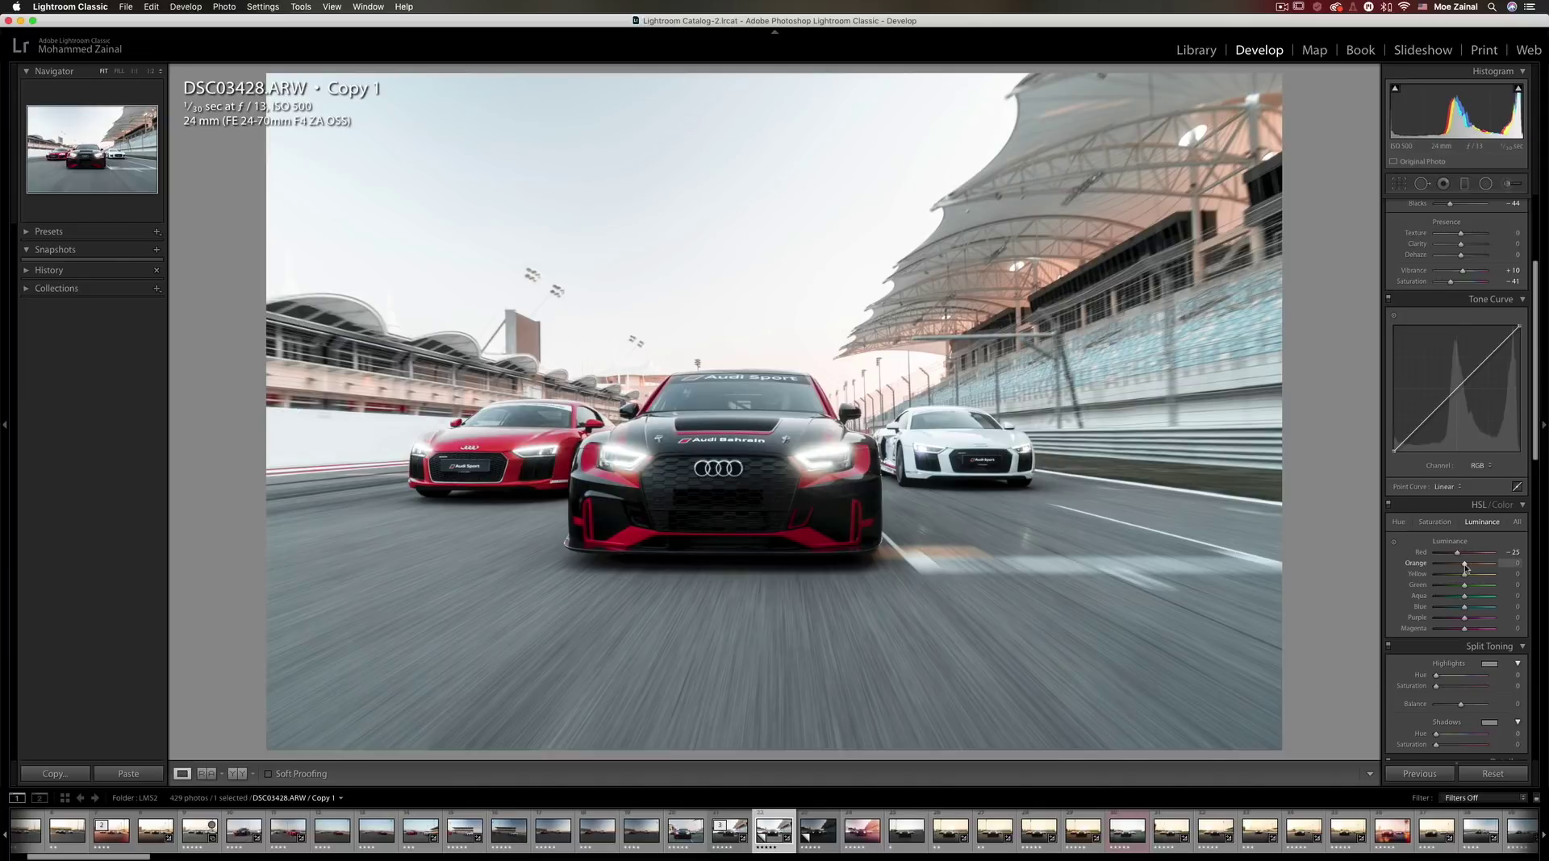
mouse_move(1465, 567)
mouse_down()
mouse_move(1489, 568)
mouse_move(1462, 575)
mouse_up()
mouse_move(1464, 588)
mouse_down()
mouse_move(1481, 588)
mouse_move(1450, 589)
mouse_up()
drag(1465, 600, 1447, 600)
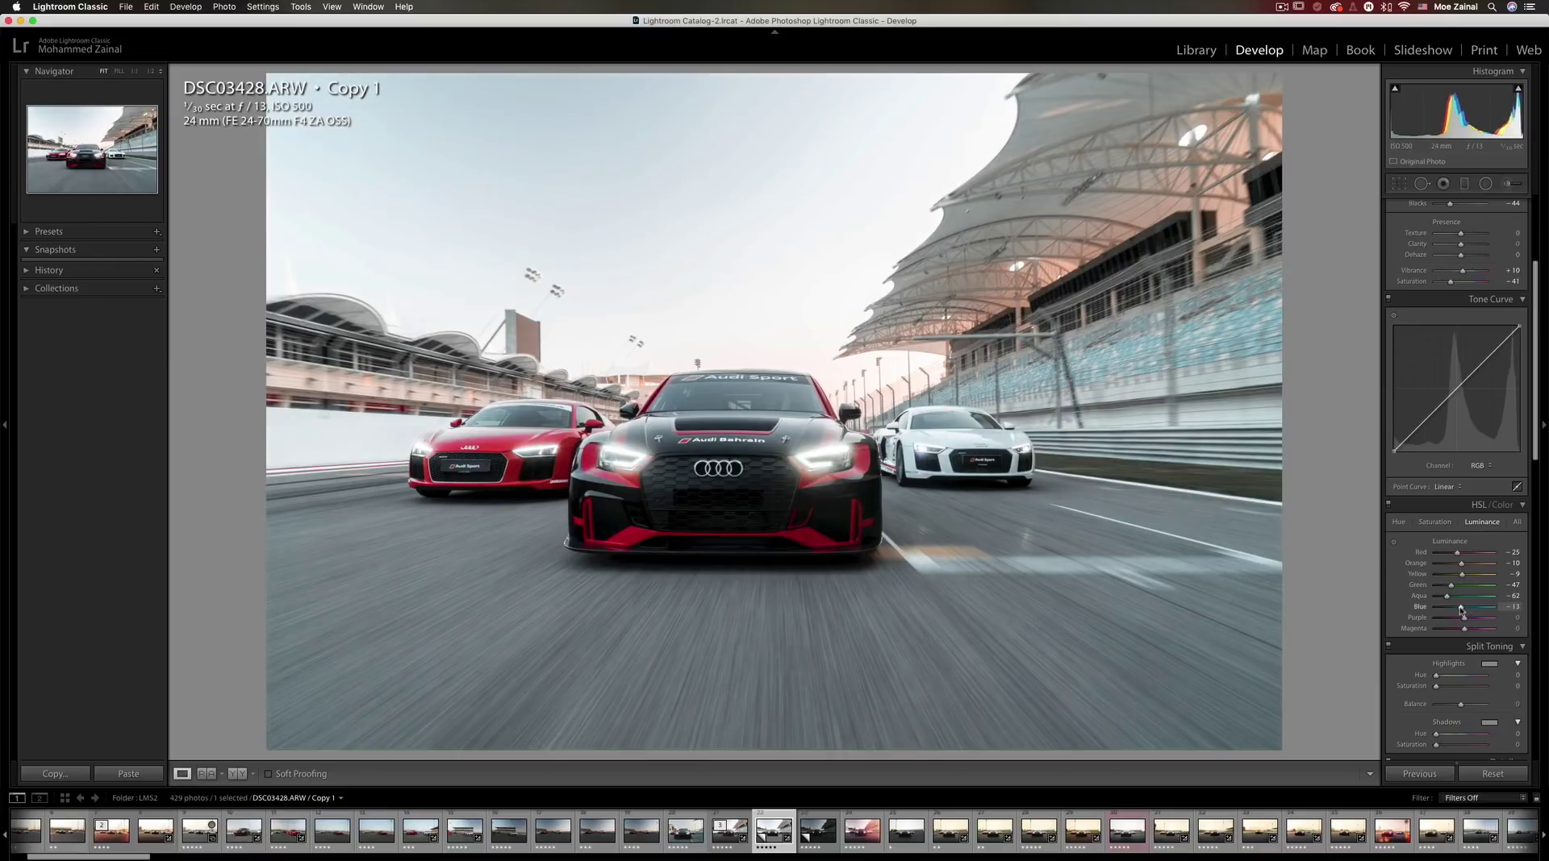
drag(1461, 611, 1462, 610)
mouse_move(1464, 619)
mouse_down()
mouse_move(1441, 630)
mouse_move(1459, 633)
mouse_up()
Ease Purple and Magenta saturation to -23 and -24, compare HSL on/off, and pick the Graduated Filter
click(1434, 522)
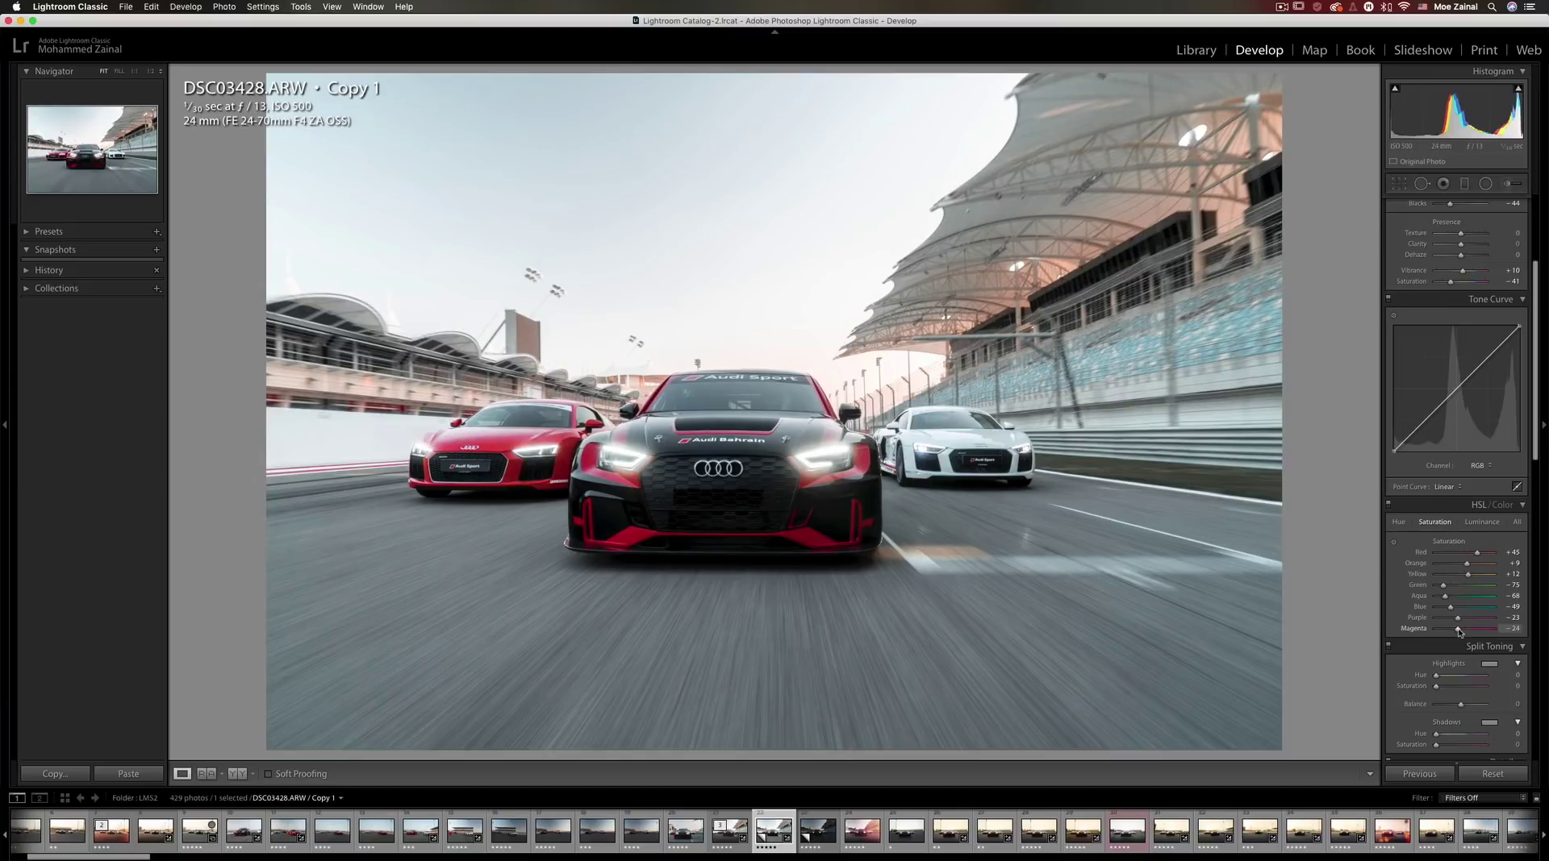
click(1492, 523)
click(1388, 506)
click(1388, 506)
click(1464, 184)
Drag a graduated filter up over the foreground road, reset it, and set Exposure -1.39
drag(778, 748, 847, 506)
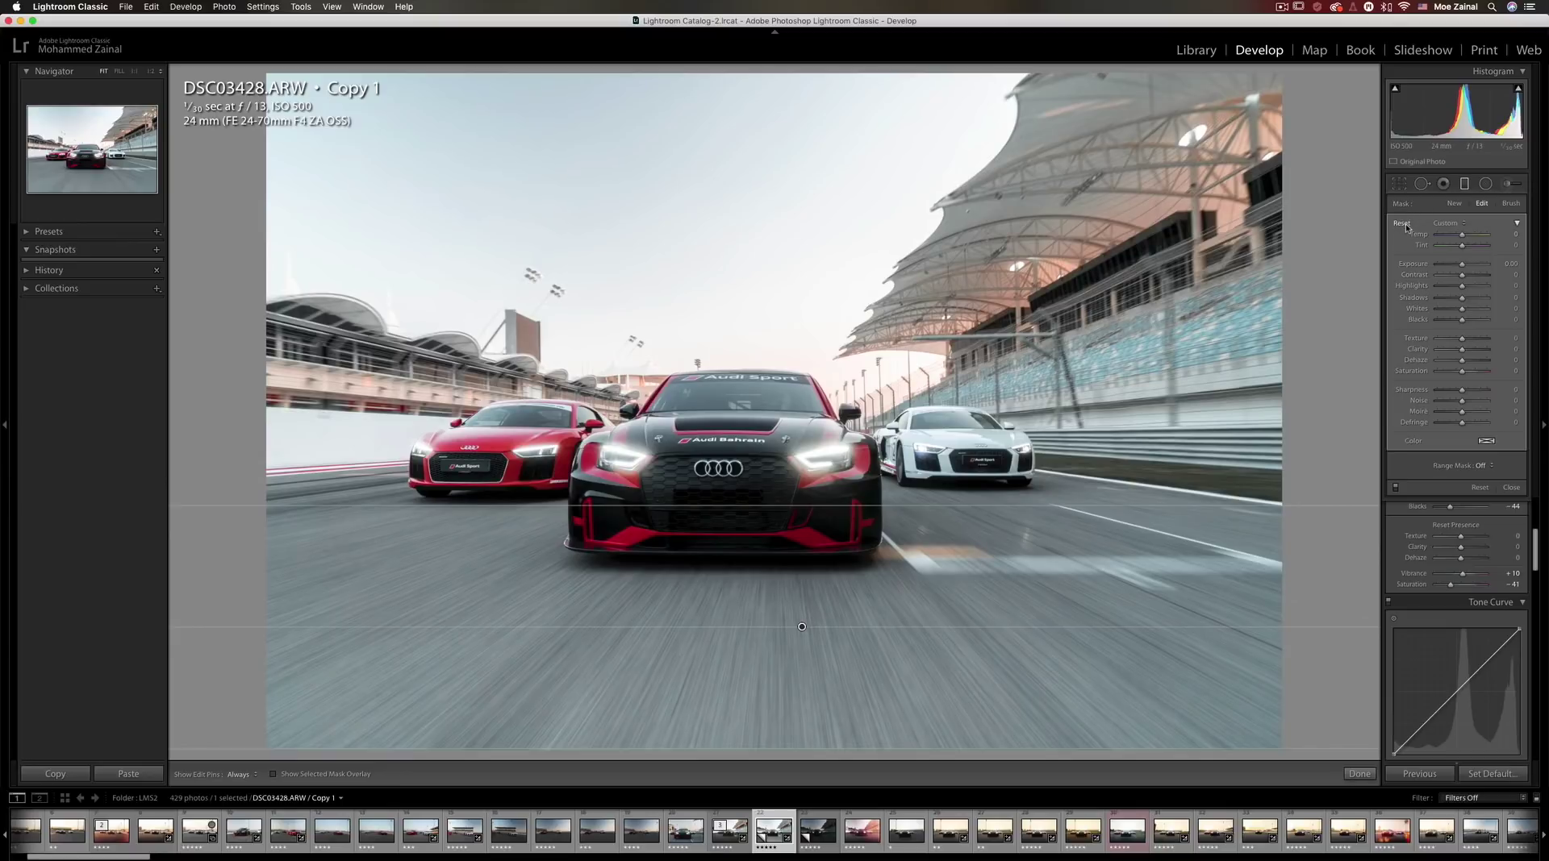
alt+click(1405, 227)
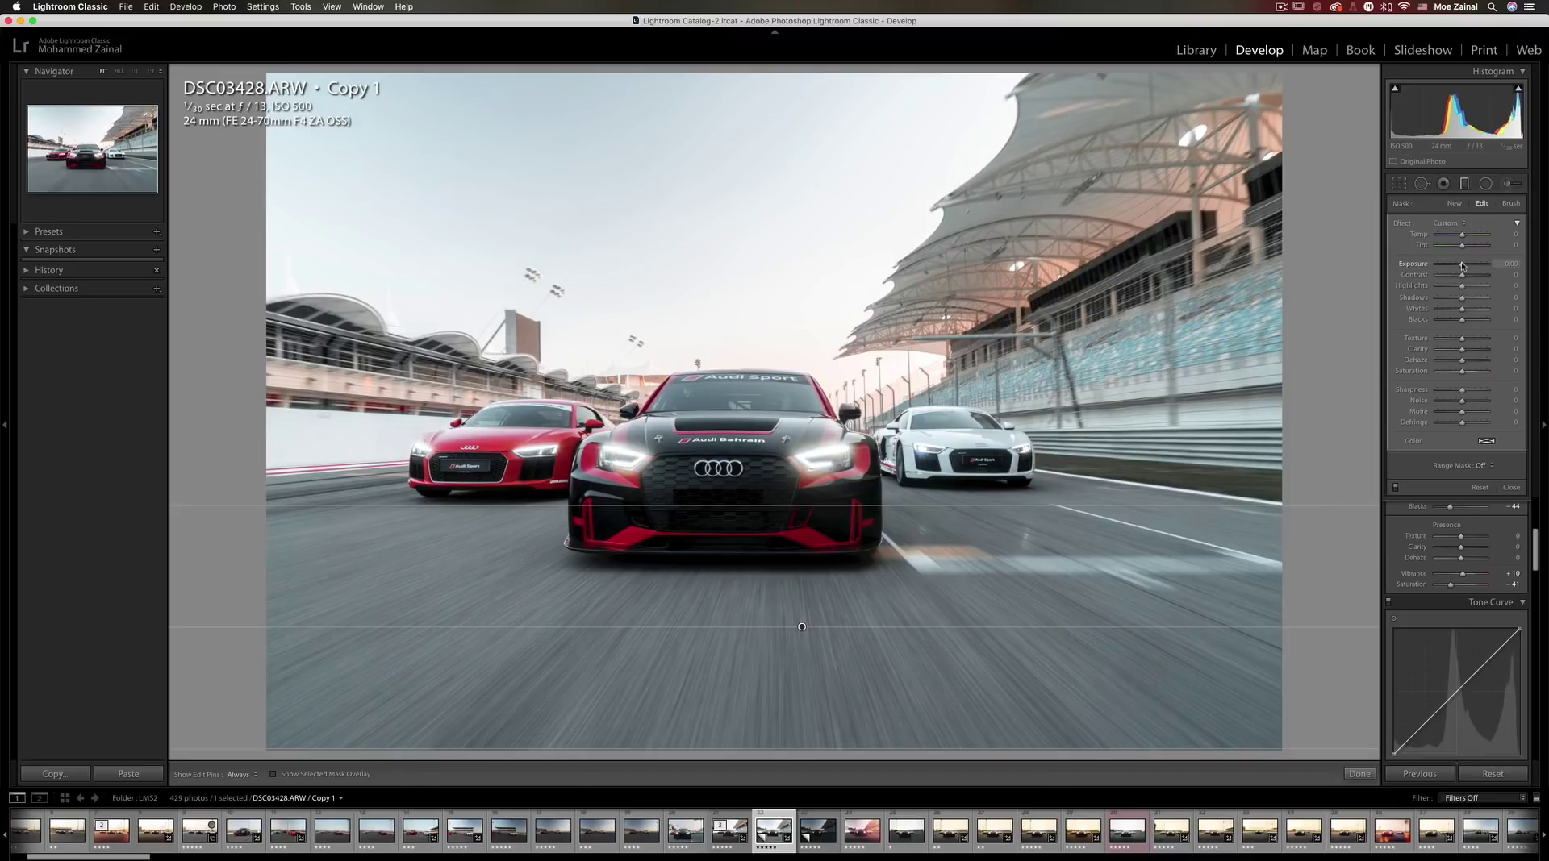
drag(1463, 265, 1453, 266)
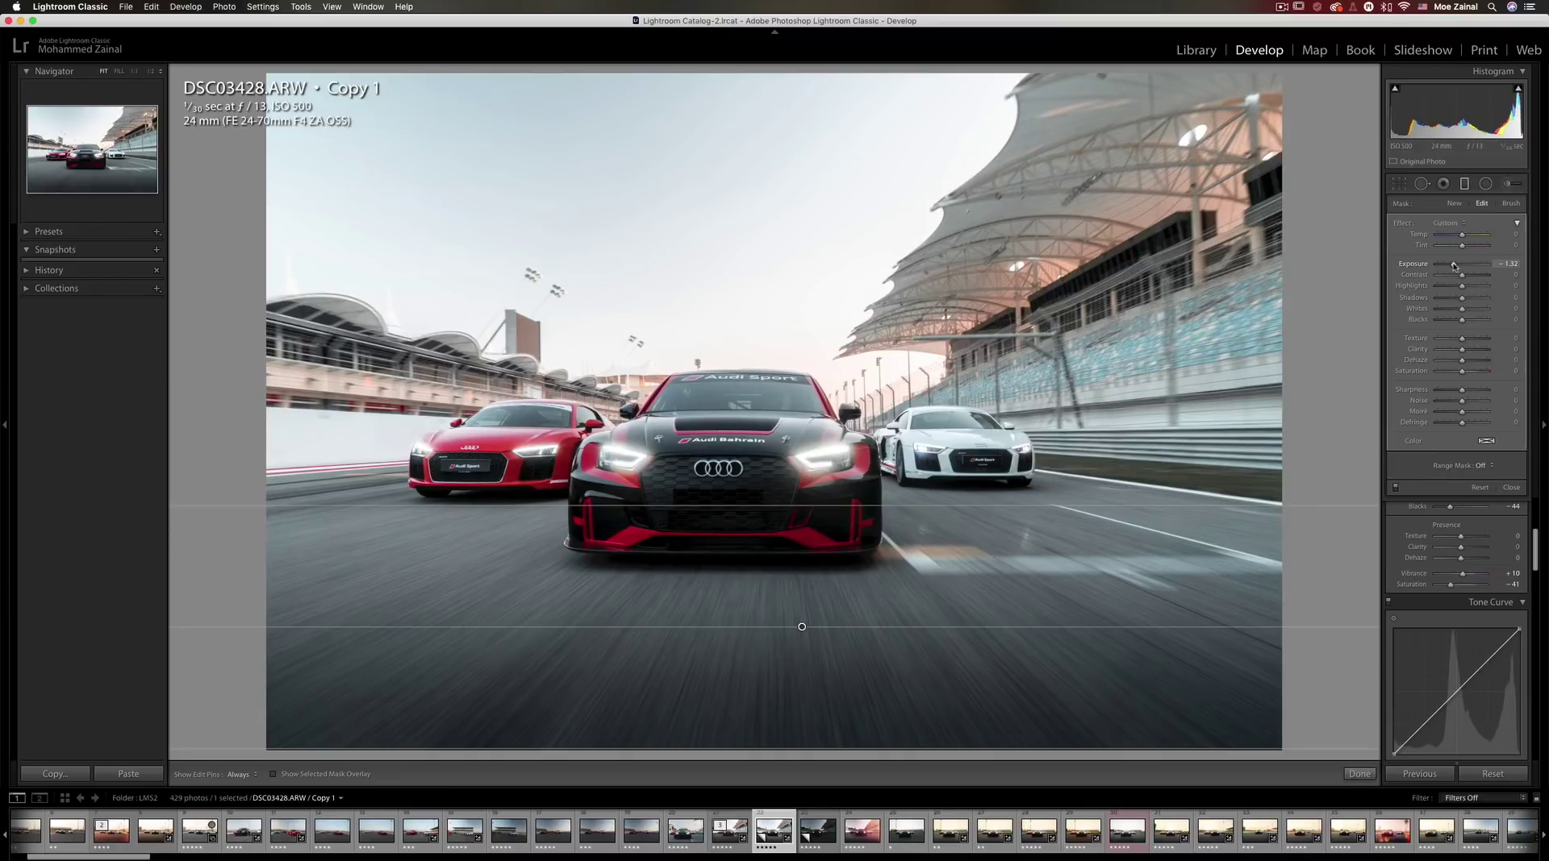
drag(1454, 266, 1453, 265)
Give the road filter Sharpness 29, Texture +25, Clarity +19 and Blacks -7
drag(1461, 389, 1472, 394)
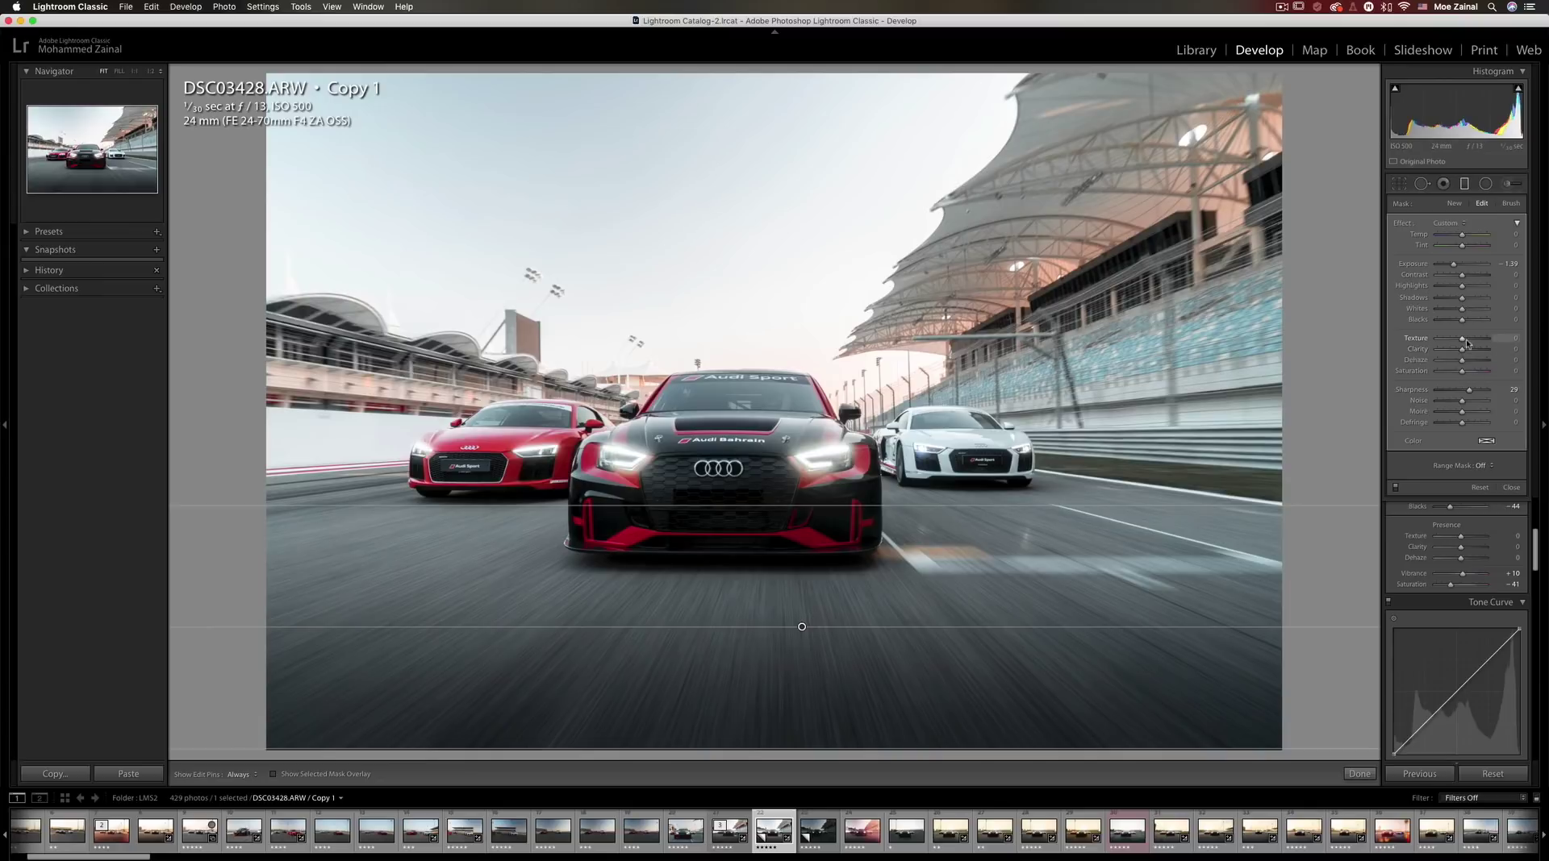
drag(1465, 342, 1471, 343)
drag(1462, 352, 1470, 352)
drag(1461, 320, 1458, 323)
Finish the graduated filter and start an Adjustment Brush mask with reset sliders and brush Size 3
click(1359, 774)
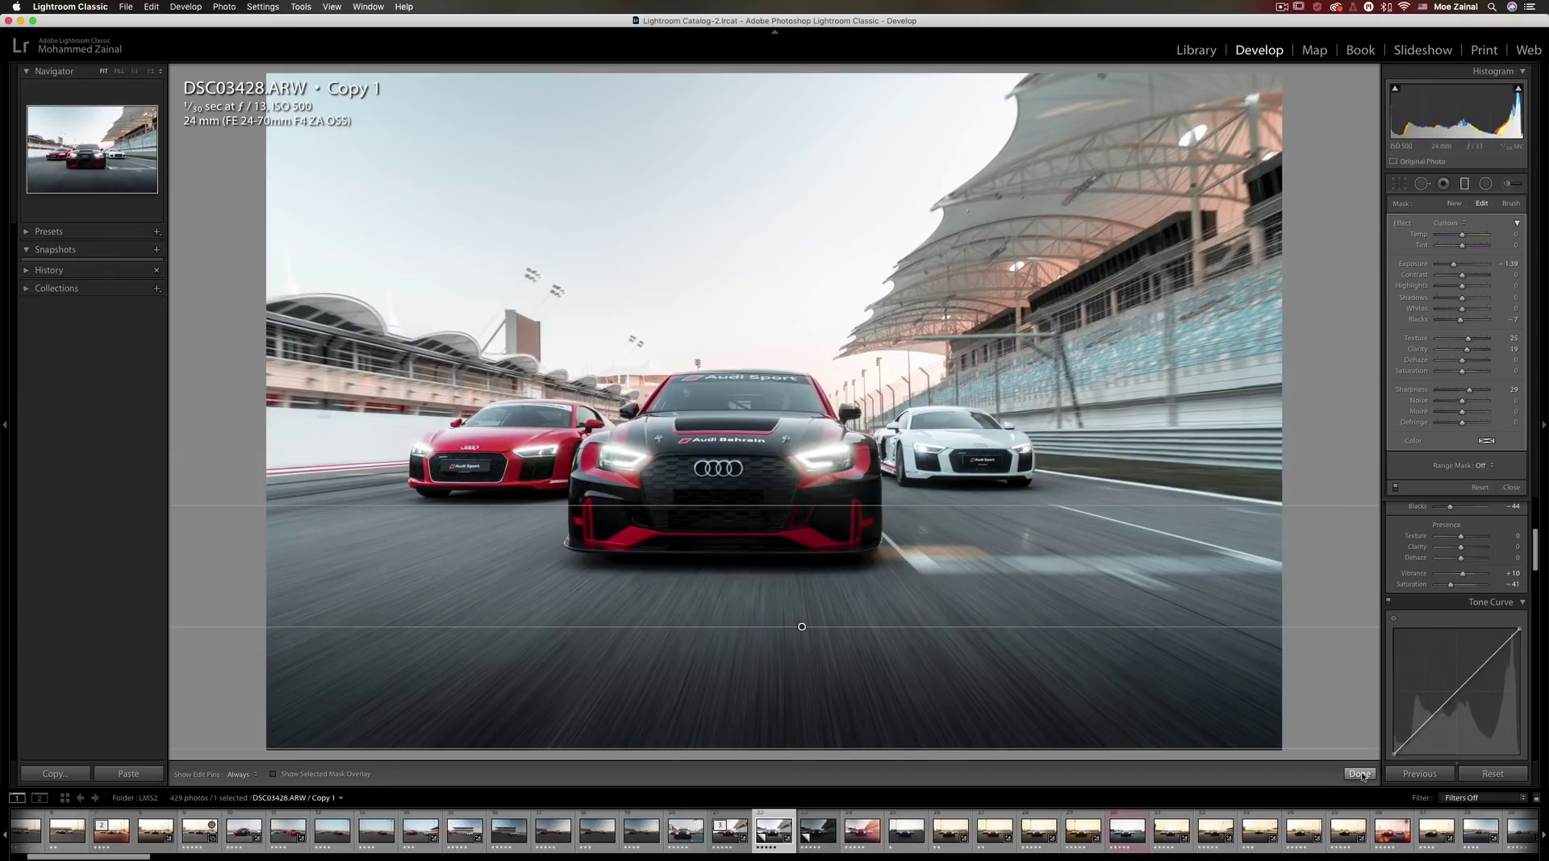
click(1511, 184)
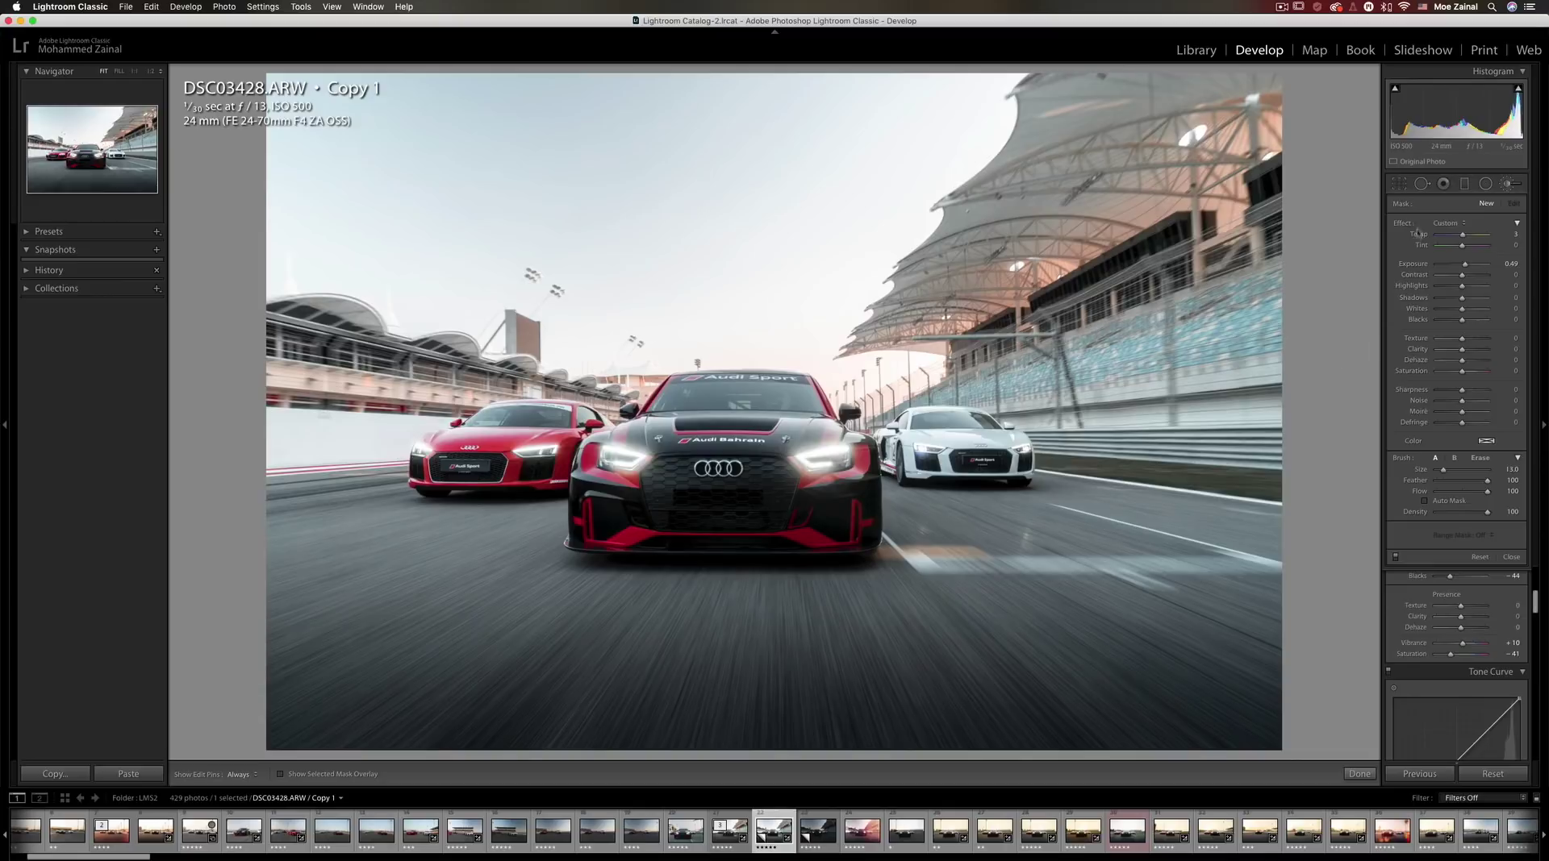
alt+click(1403, 223)
scroll(818, 479, down, 5)
key(h)
scroll(817, 464, down, 1)
click(801, 461)
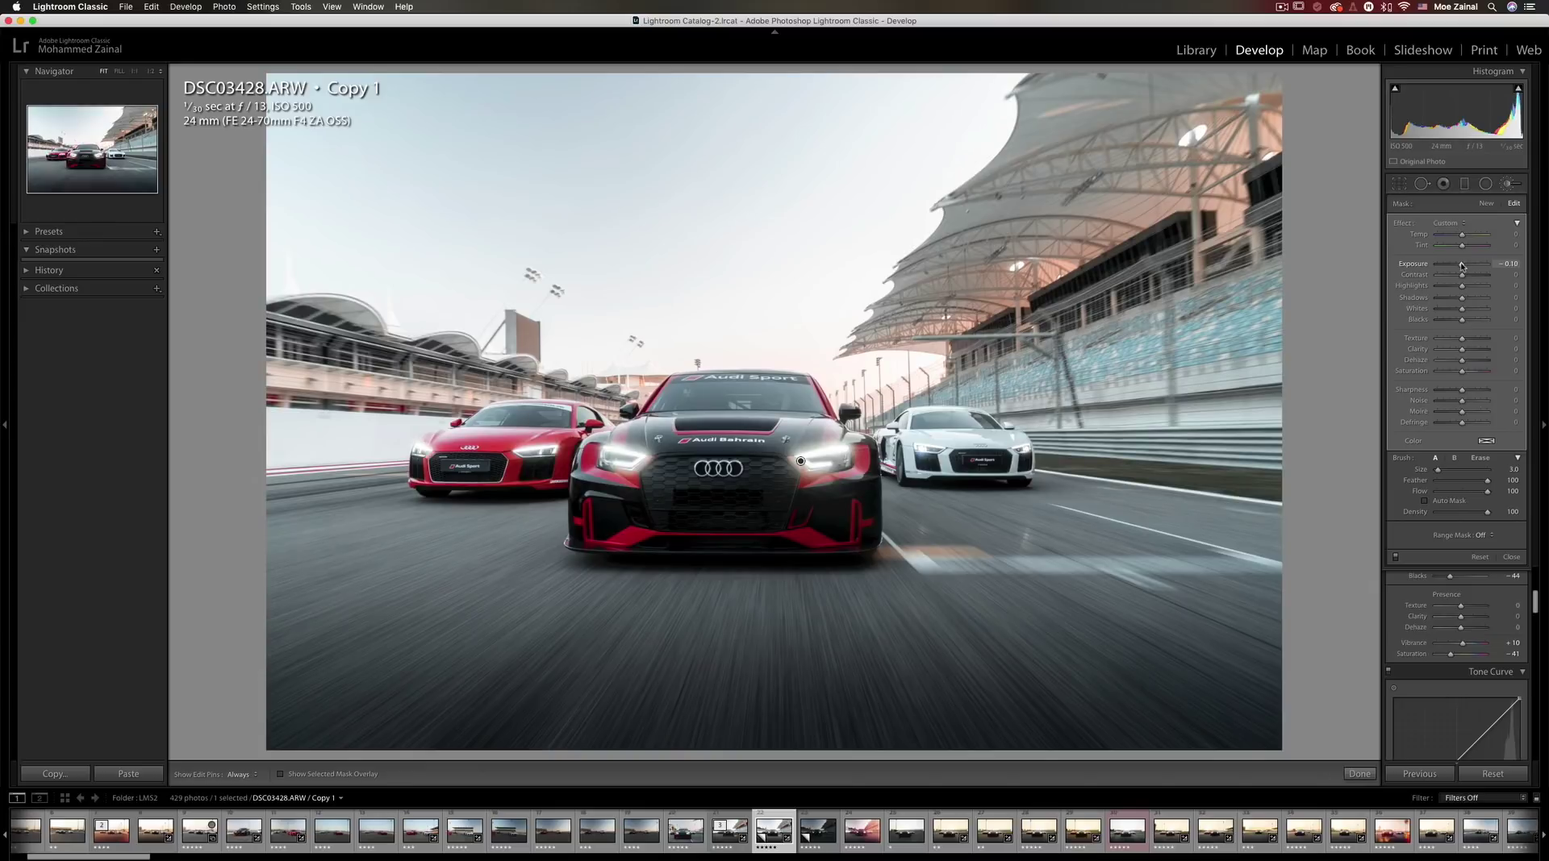
Lower the brush mask's Exposure to -0.62 and undo the recent strokes over the Audi's headlight
drag(1460, 266, 1413, 297)
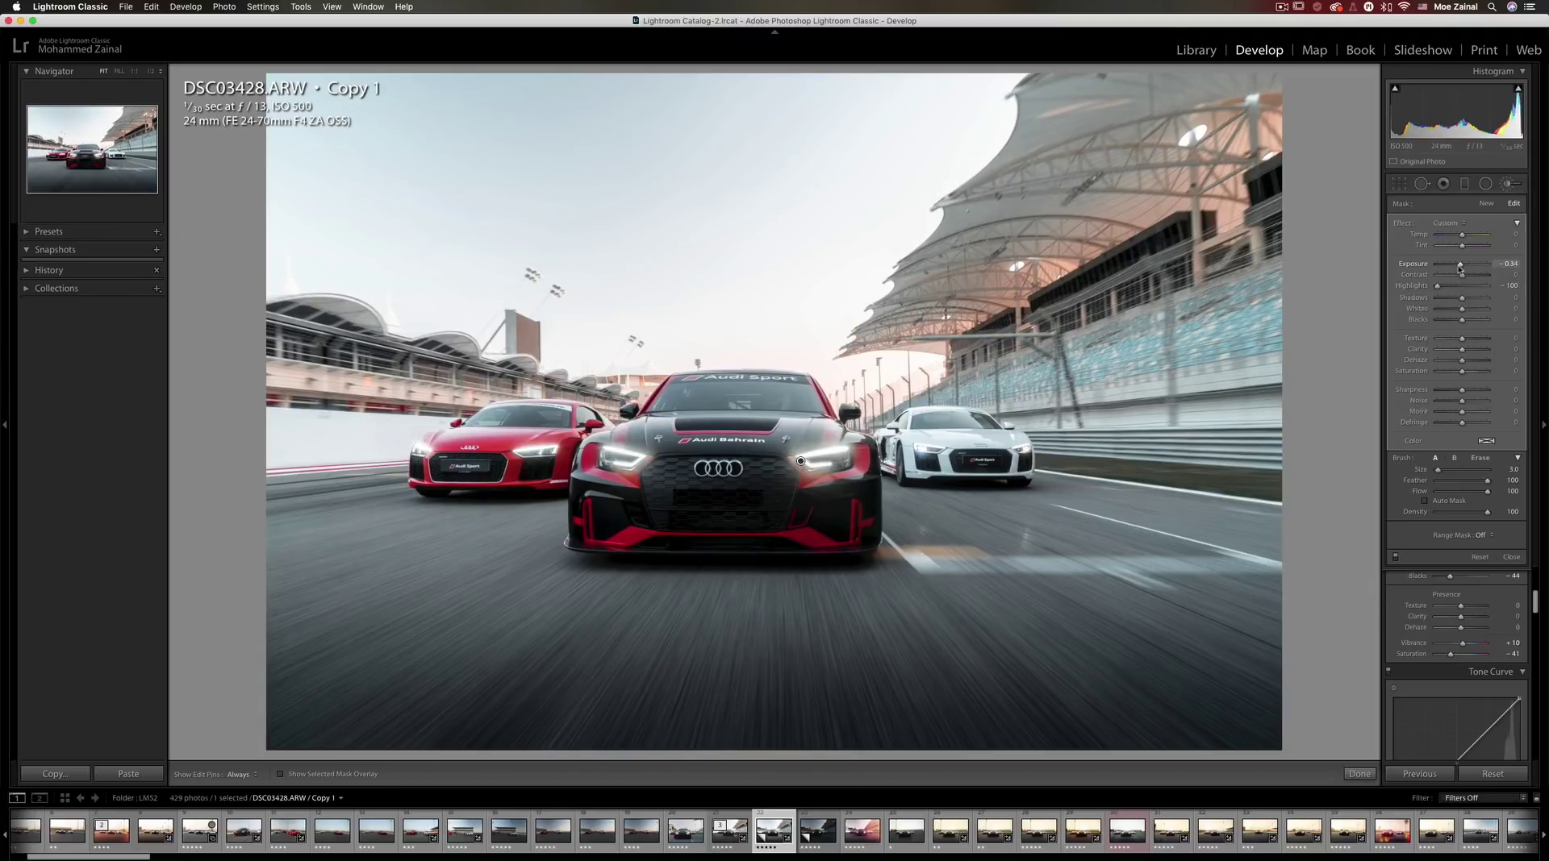
drag(1459, 270, 1458, 270)
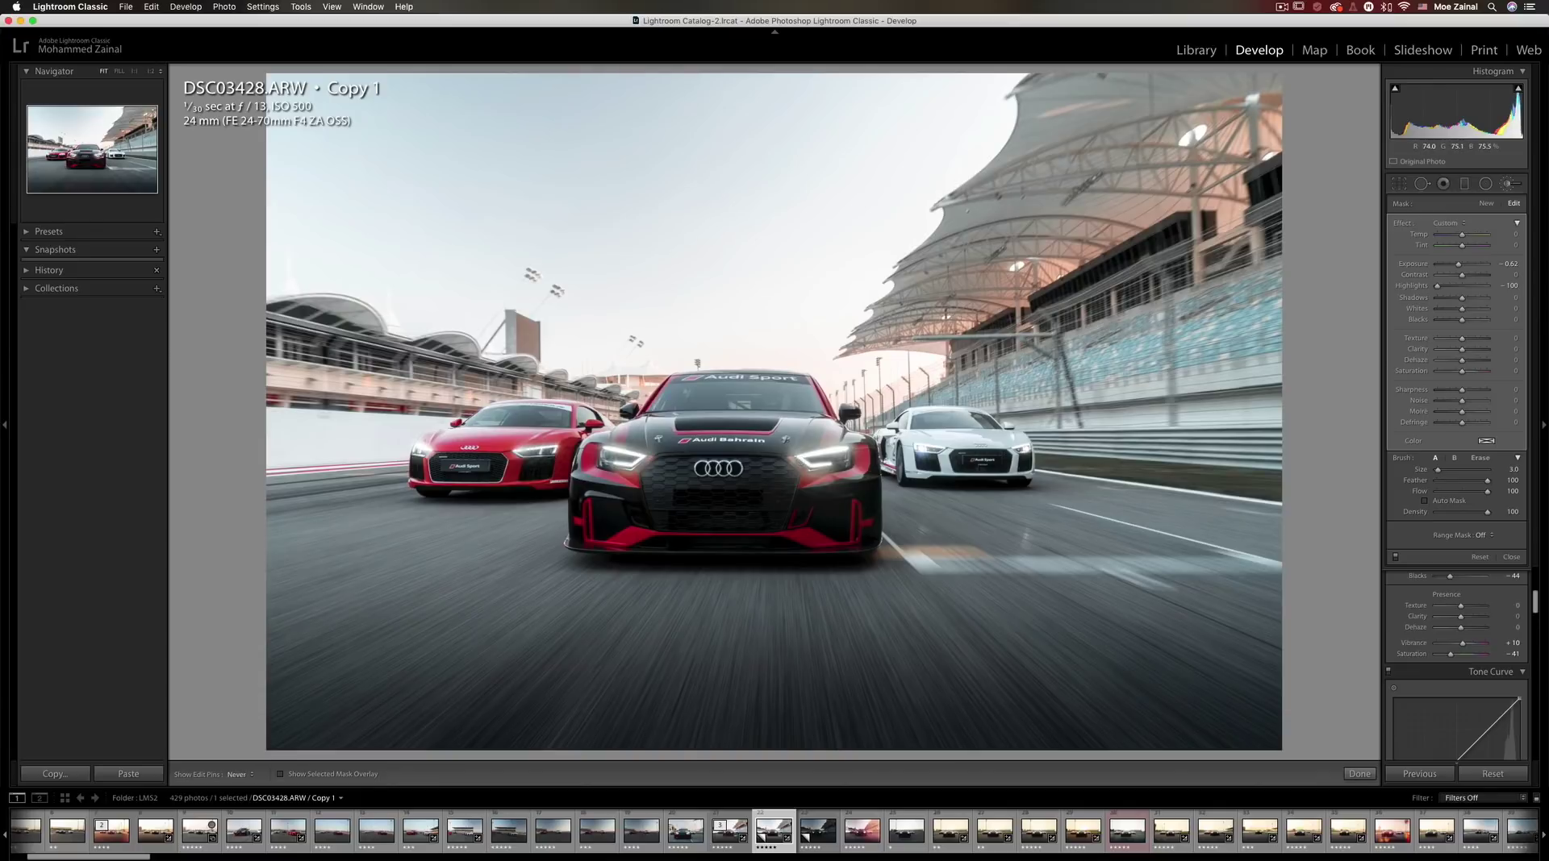
key(super+z)
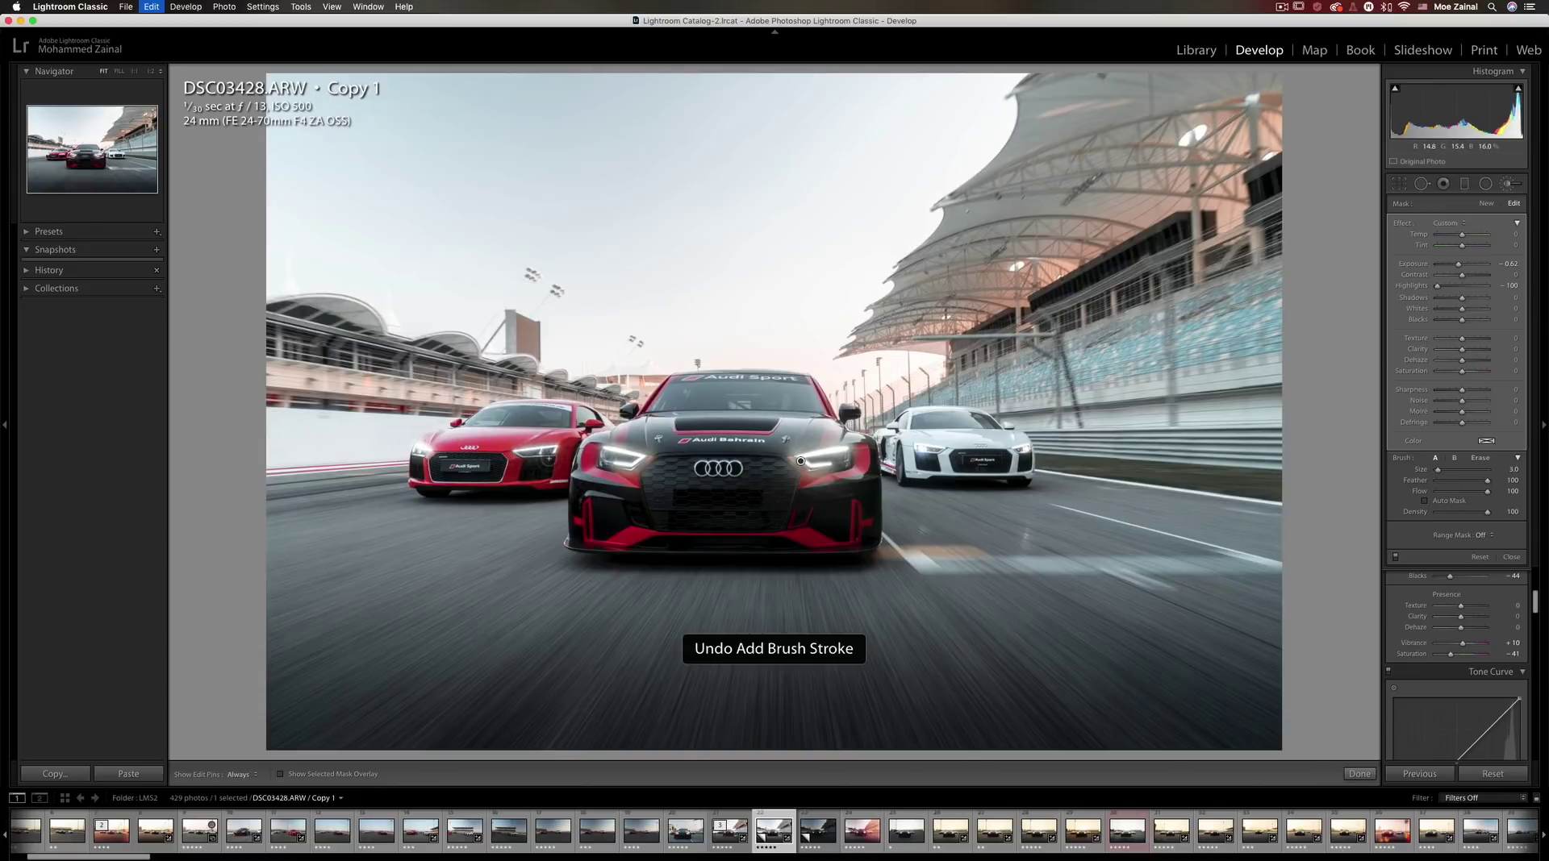
key(bracketleft)
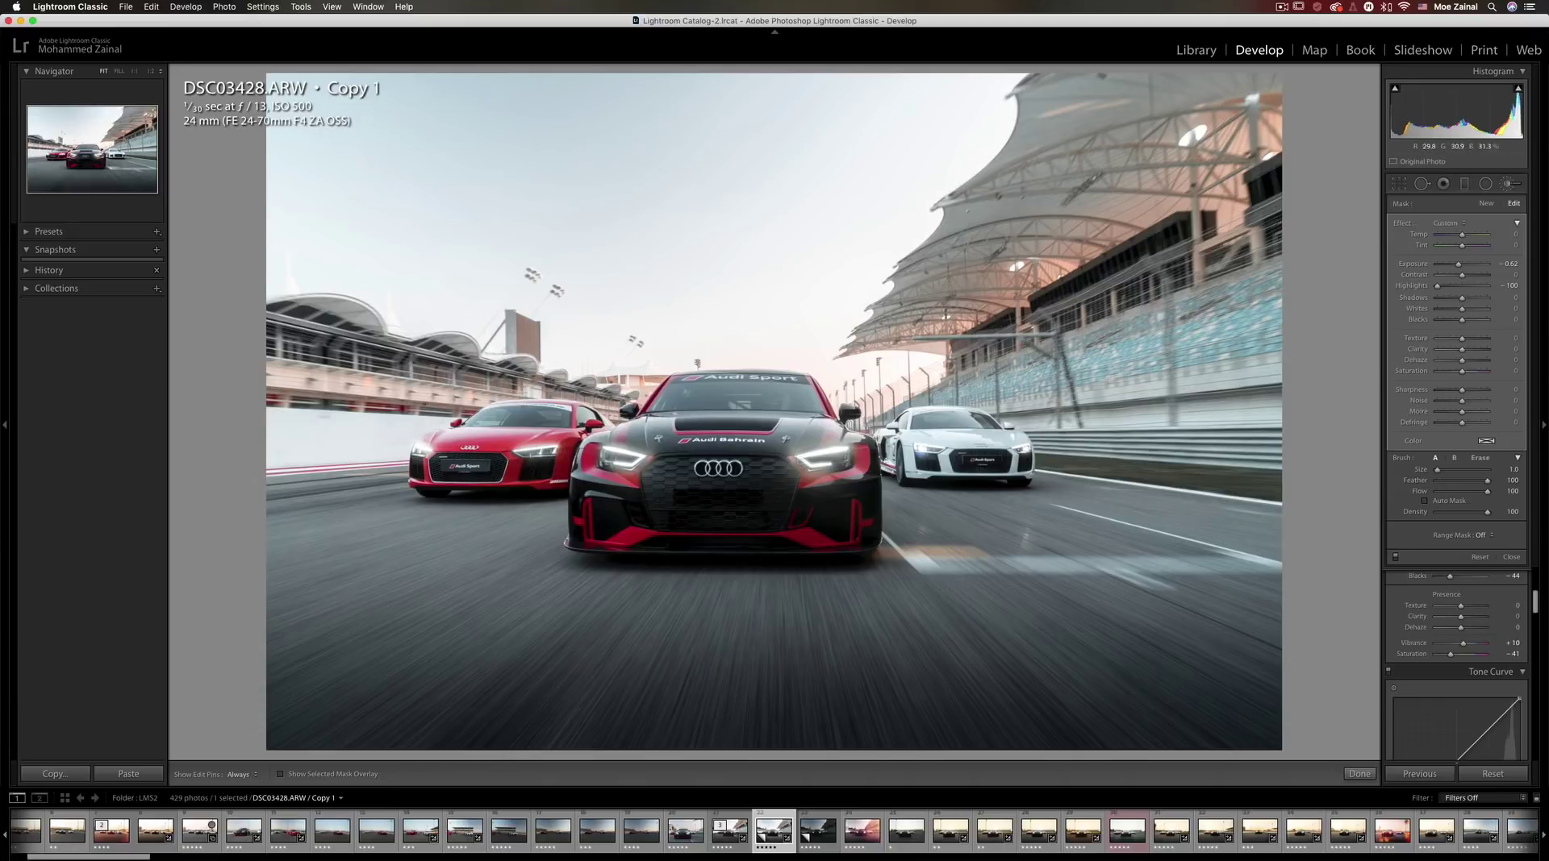
key(super+z)
key(h)
key(h)
key(h)
key(h)
key(super+z)
Paint a new brush mask with Temp +10, Exposure +0.14 and Saturation +10 at brush size 13
click(1358, 774)
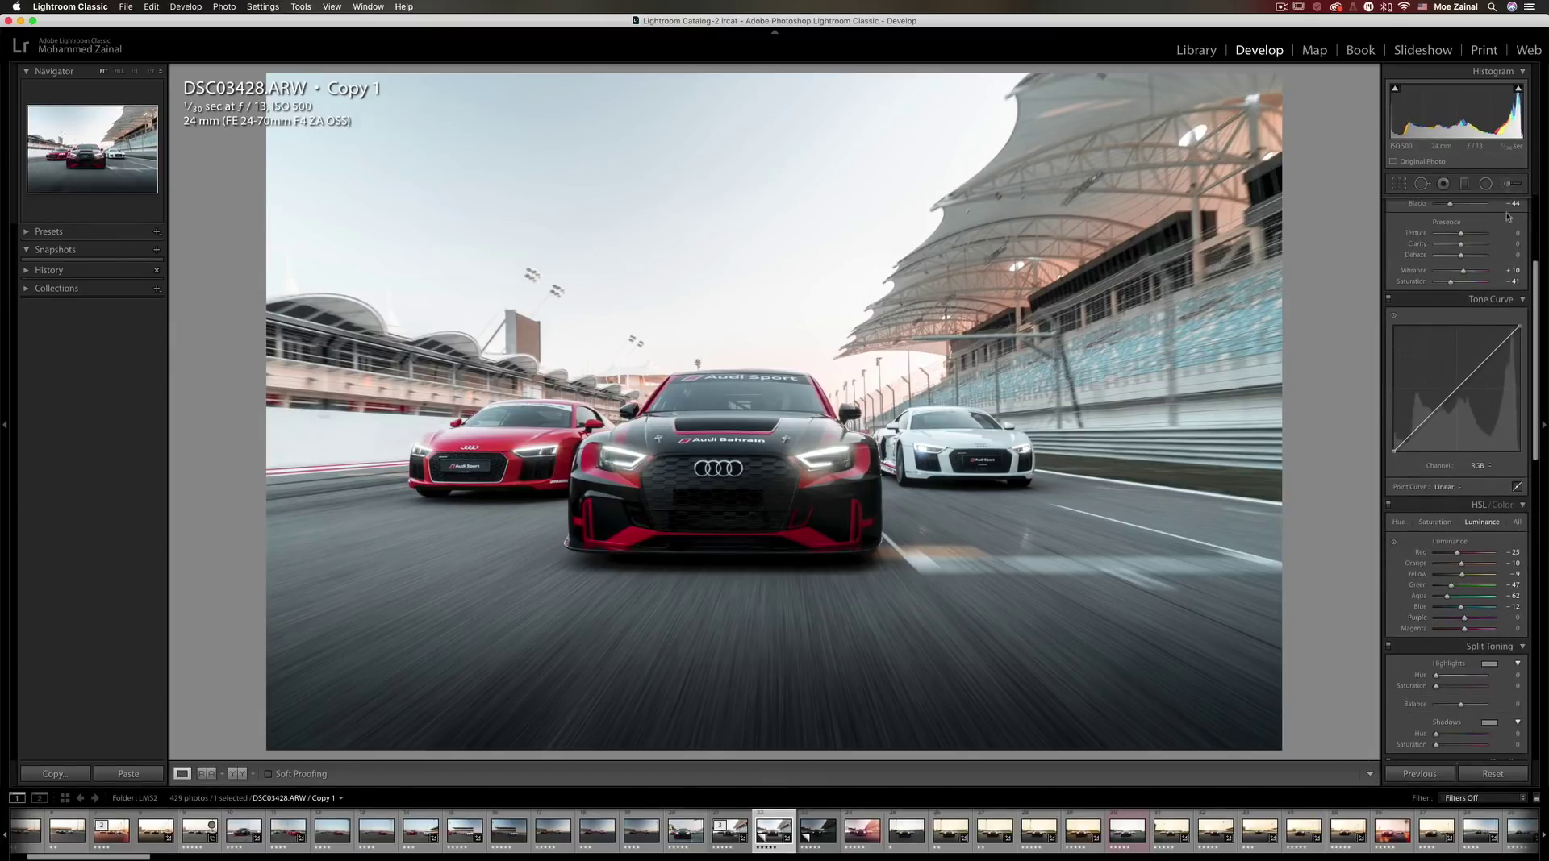
click(1507, 184)
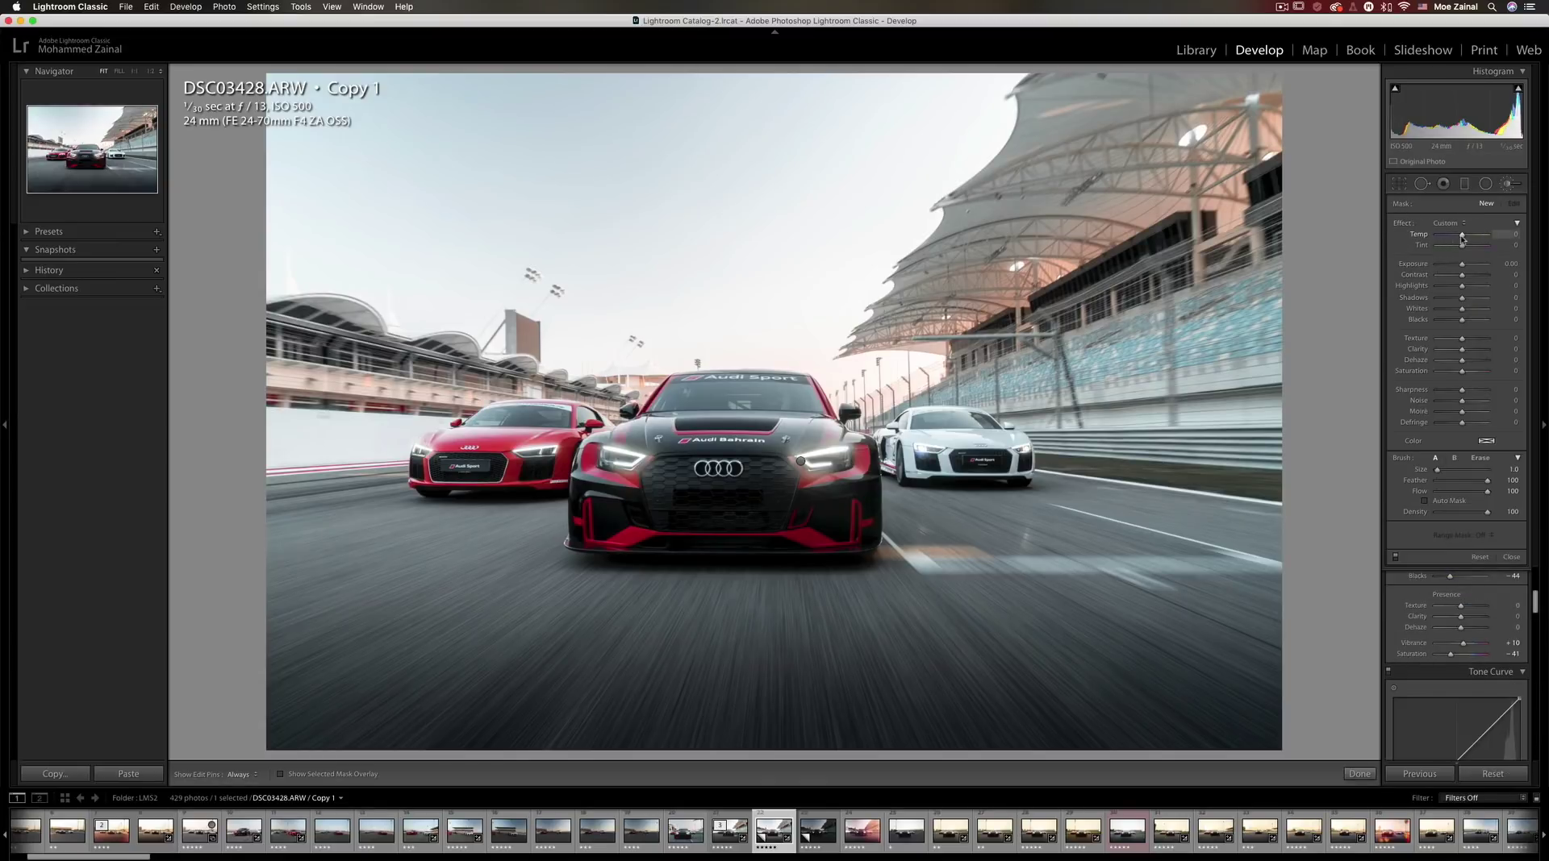
drag(1461, 238, 1465, 237)
drag(1464, 373, 1467, 373)
scroll(1235, 163, up, 4)
key(h)
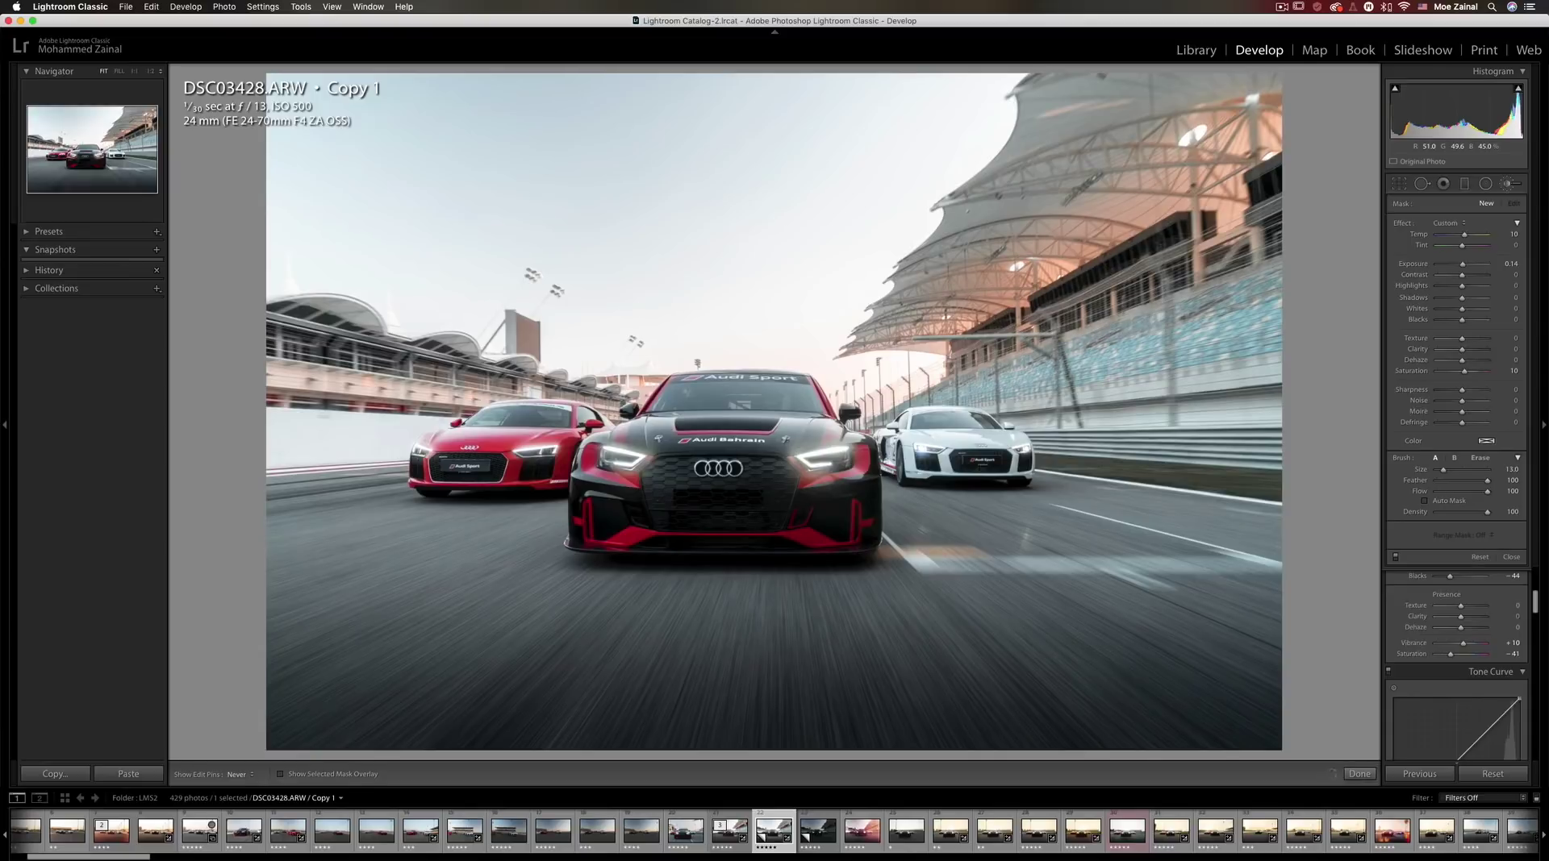
key(h)
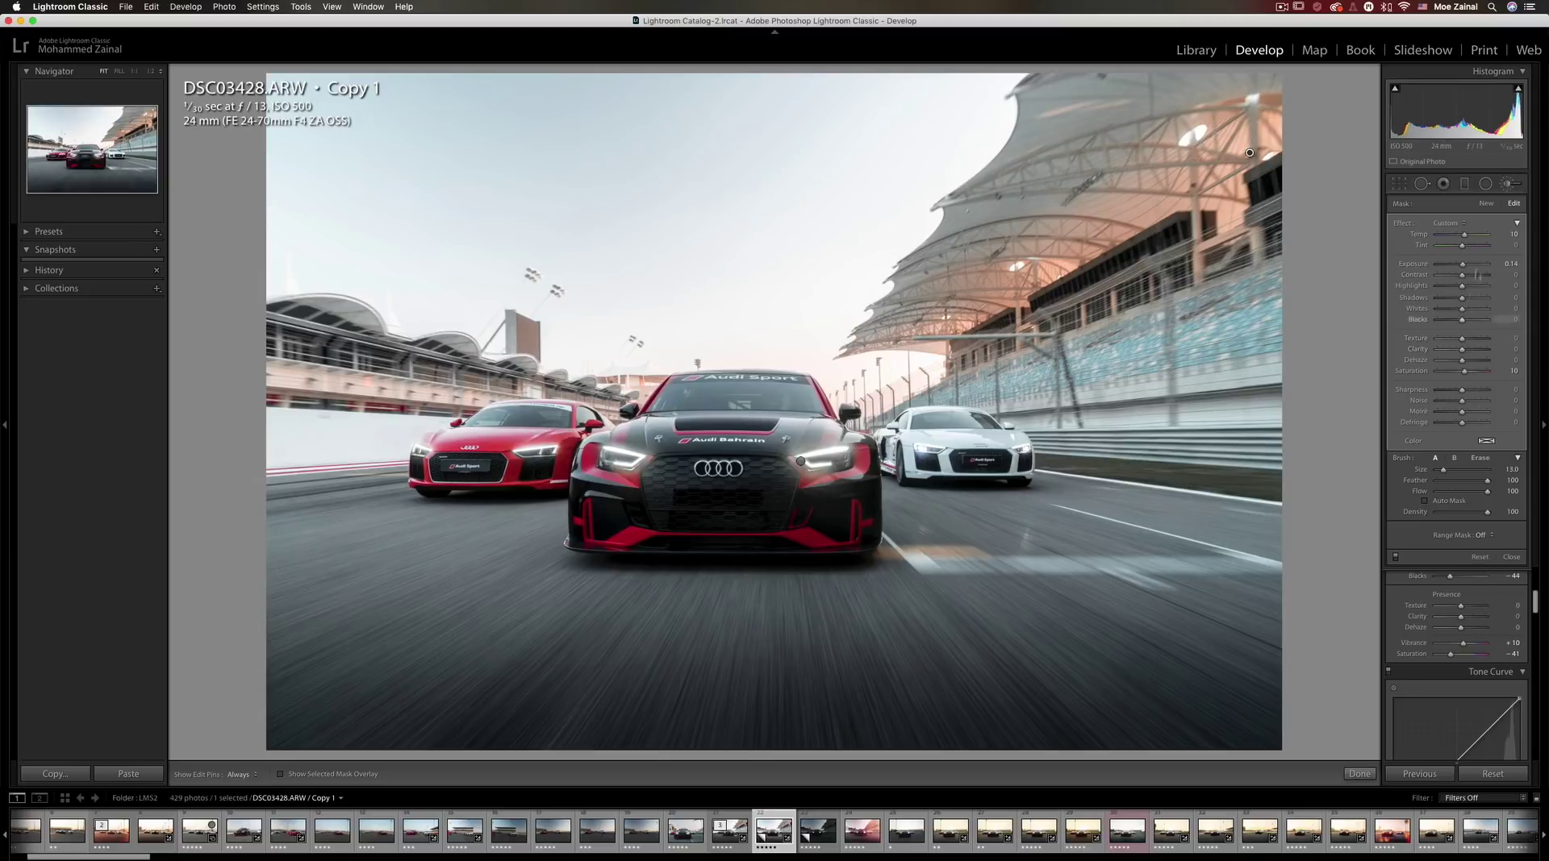
Set HSL Red hue to -39, Red saturation to -15 and raise Red luminance to -8
click(1359, 774)
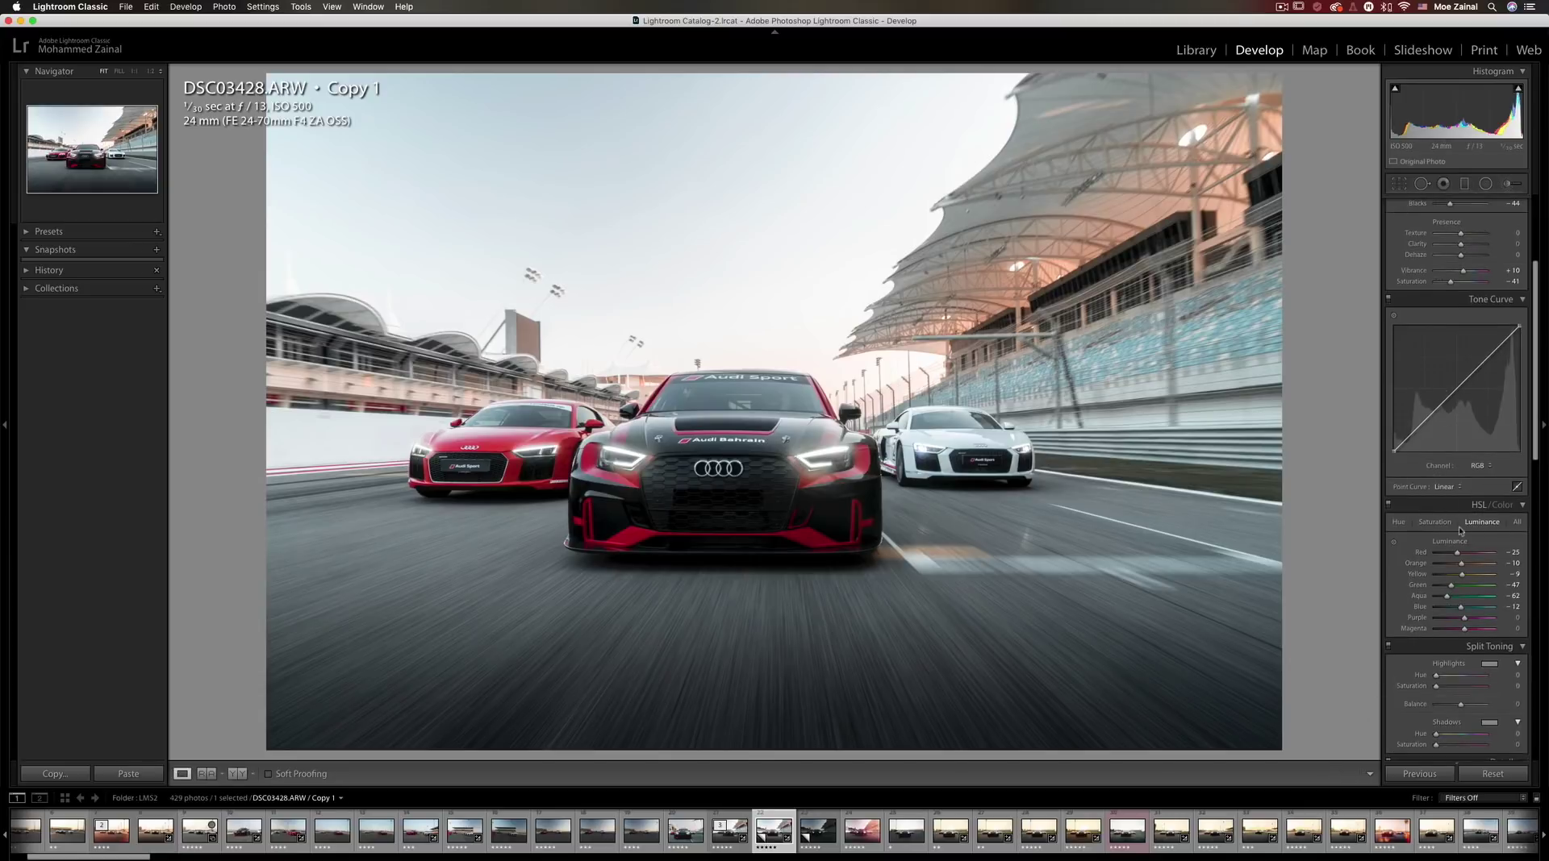
click(1435, 525)
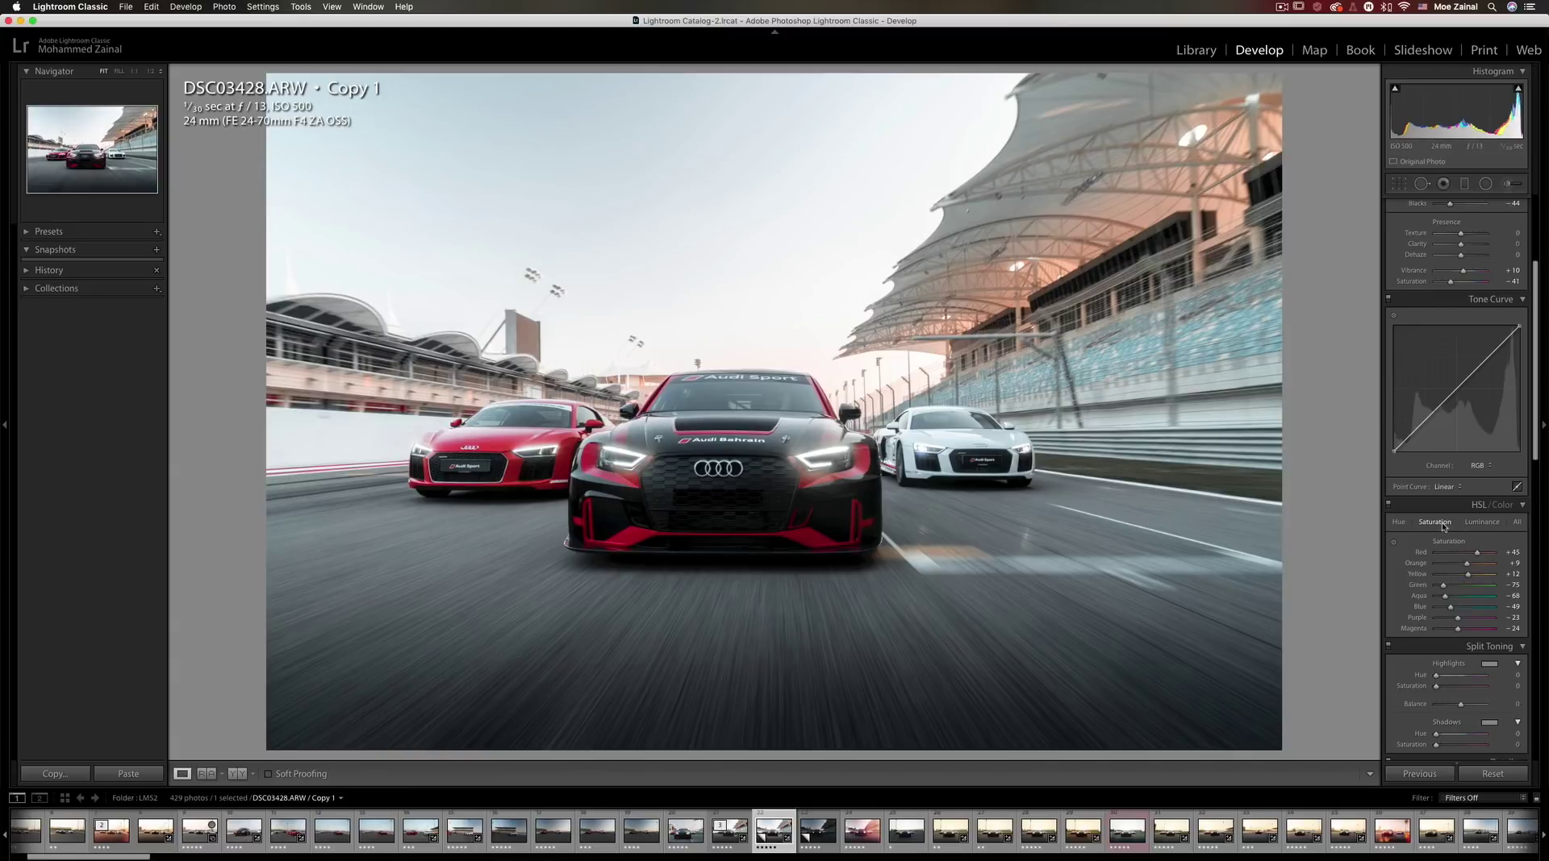
click(1398, 524)
drag(1456, 556, 1460, 556)
click(1434, 522)
mouse_move(1475, 554)
mouse_down()
mouse_move(1458, 555)
mouse_move(1471, 555)
mouse_up()
click(1478, 522)
drag(1460, 556, 1465, 556)
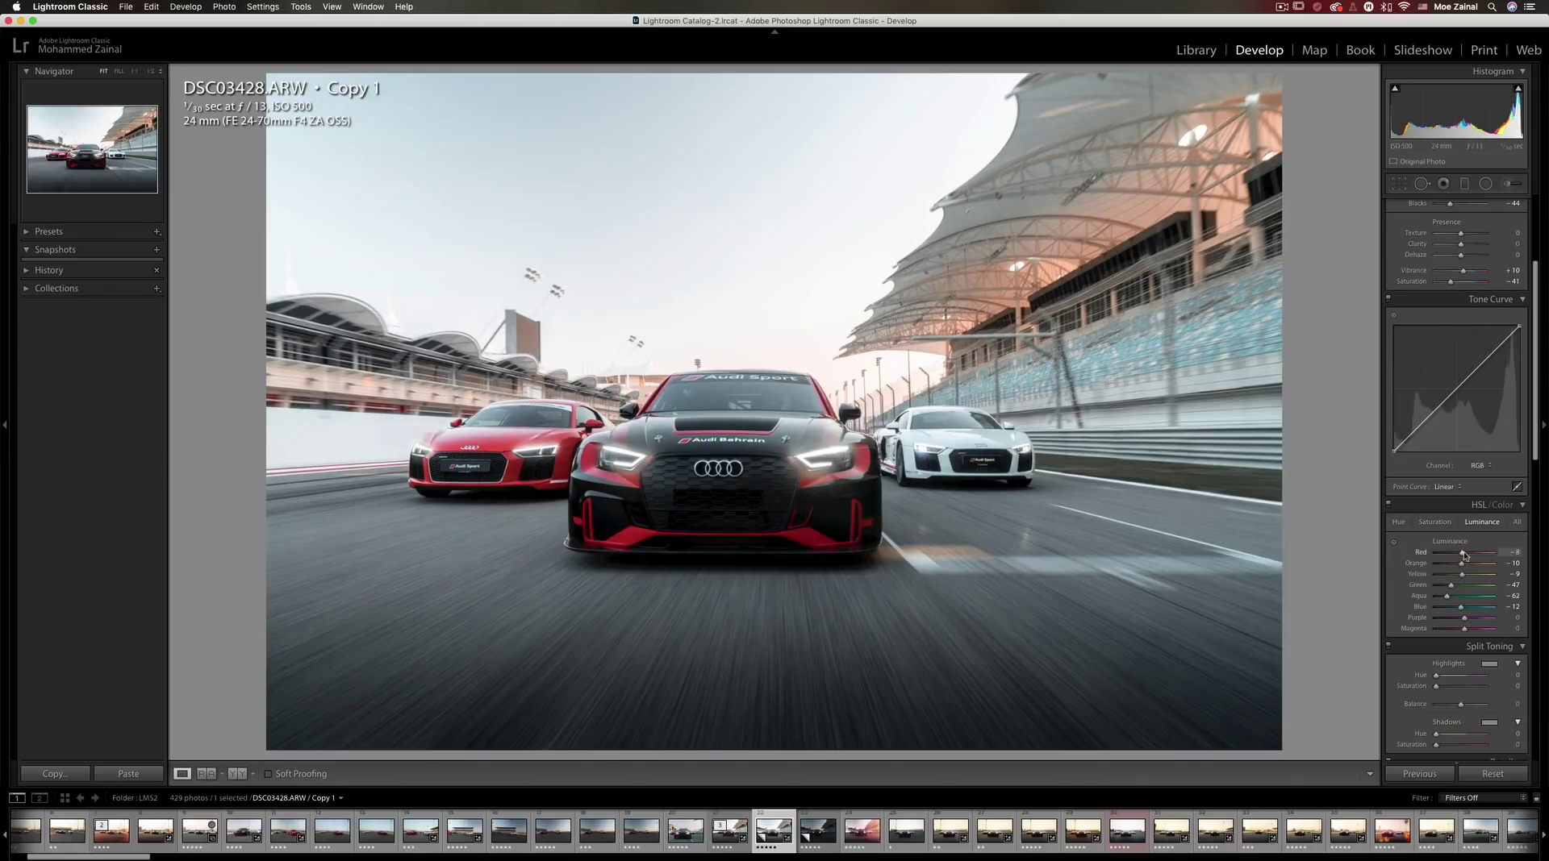
Add RGB tone curve points at about 50%, 30% and 17%, nudging the shadow points down
click(1456, 389)
click(1432, 416)
drag(1432, 415, 1431, 417)
click(1417, 432)
drag(1416, 432, 1414, 435)
Lift the curve's black point to about 5.5% for faded blacks and compare against Copy 2
mouse_move(1394, 456)
mouse_down()
mouse_move(1387, 433)
mouse_move(1386, 446)
mouse_move(1411, 433)
mouse_up()
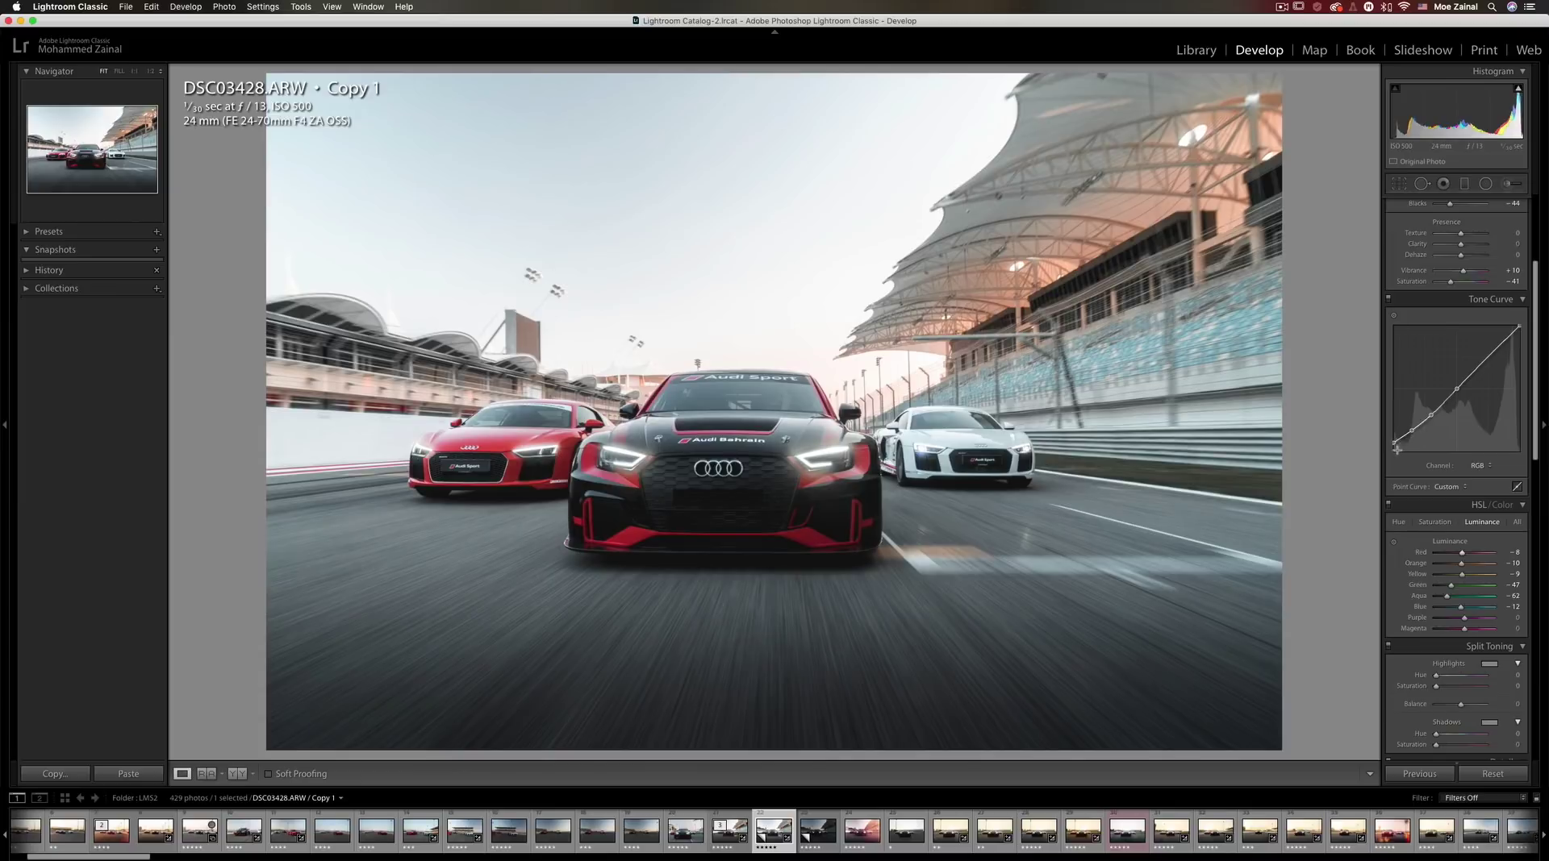
drag(1394, 443, 1382, 444)
click(818, 835)
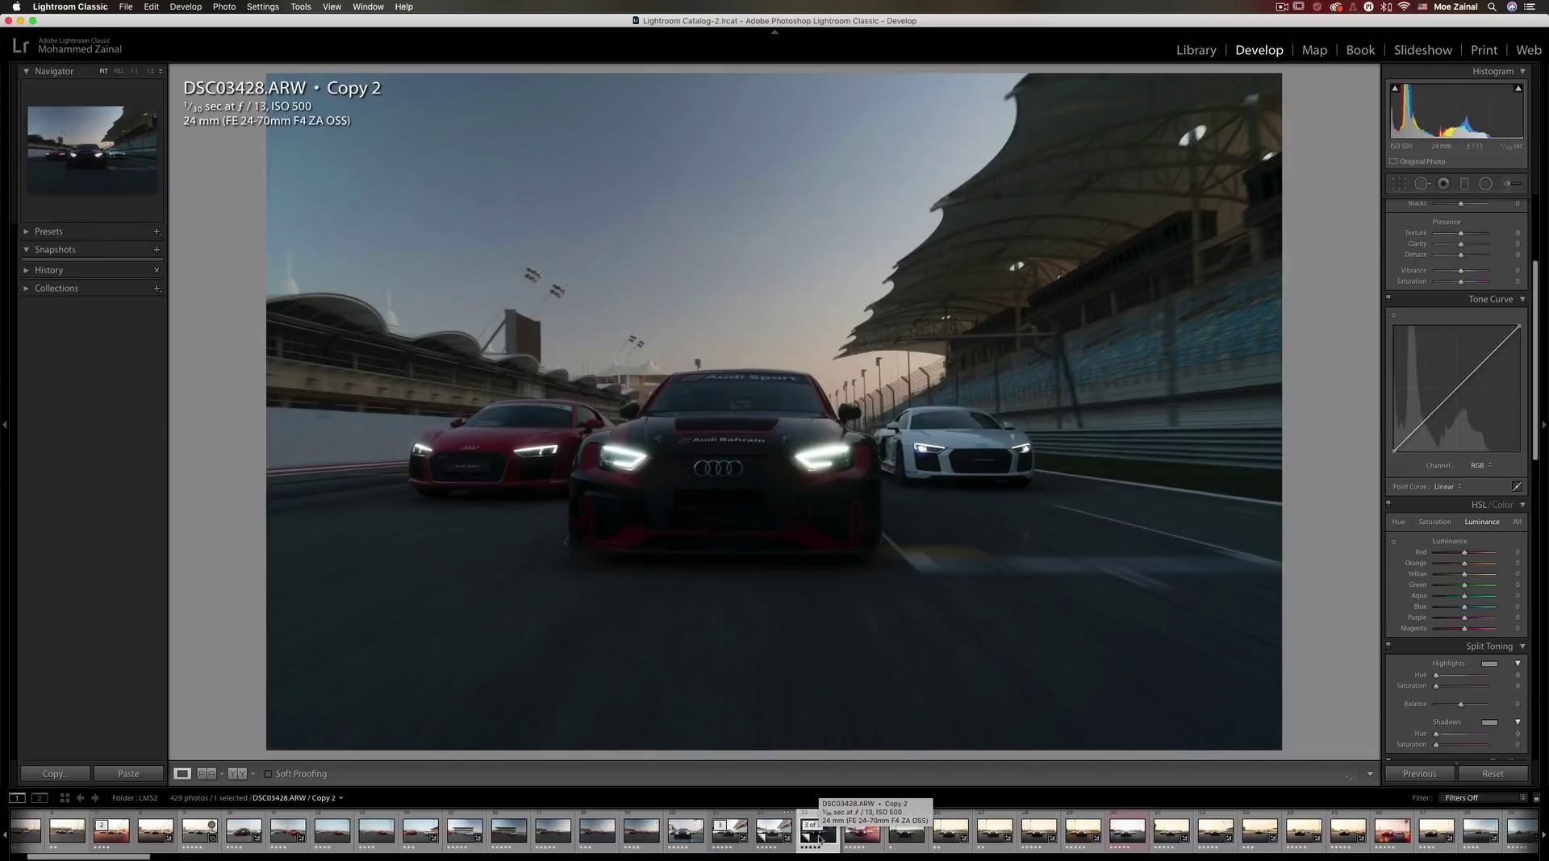
key(Left)
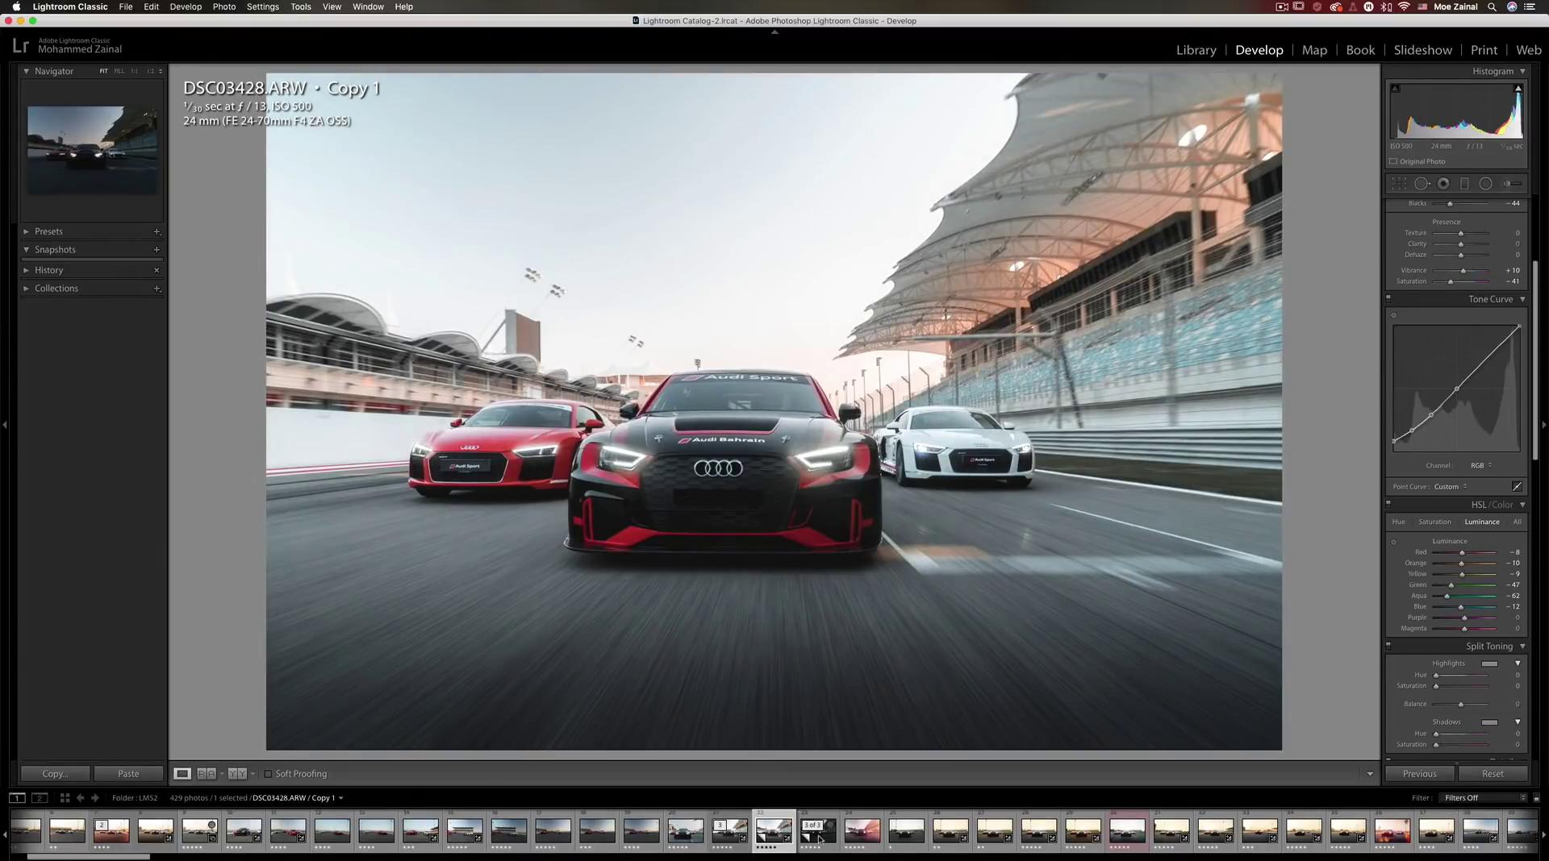
Raise Clarity to +37 and Texture to +10, and warm Temp to 5,854
scroll(1456, 484, up, 5)
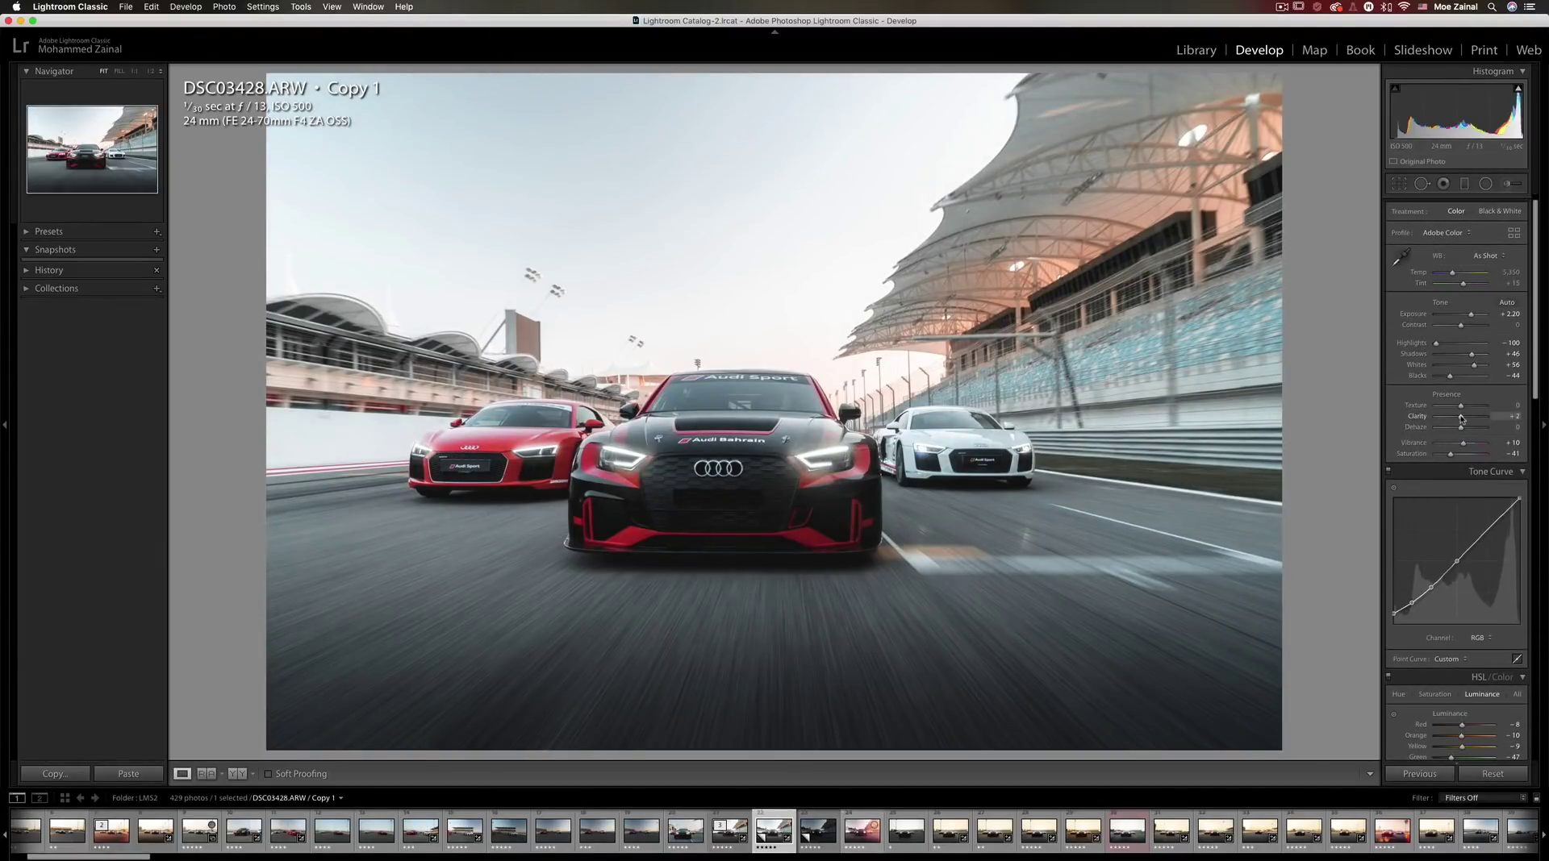
mouse_move(1462, 419)
mouse_down()
mouse_move(1486, 418)
mouse_move(1471, 419)
mouse_up()
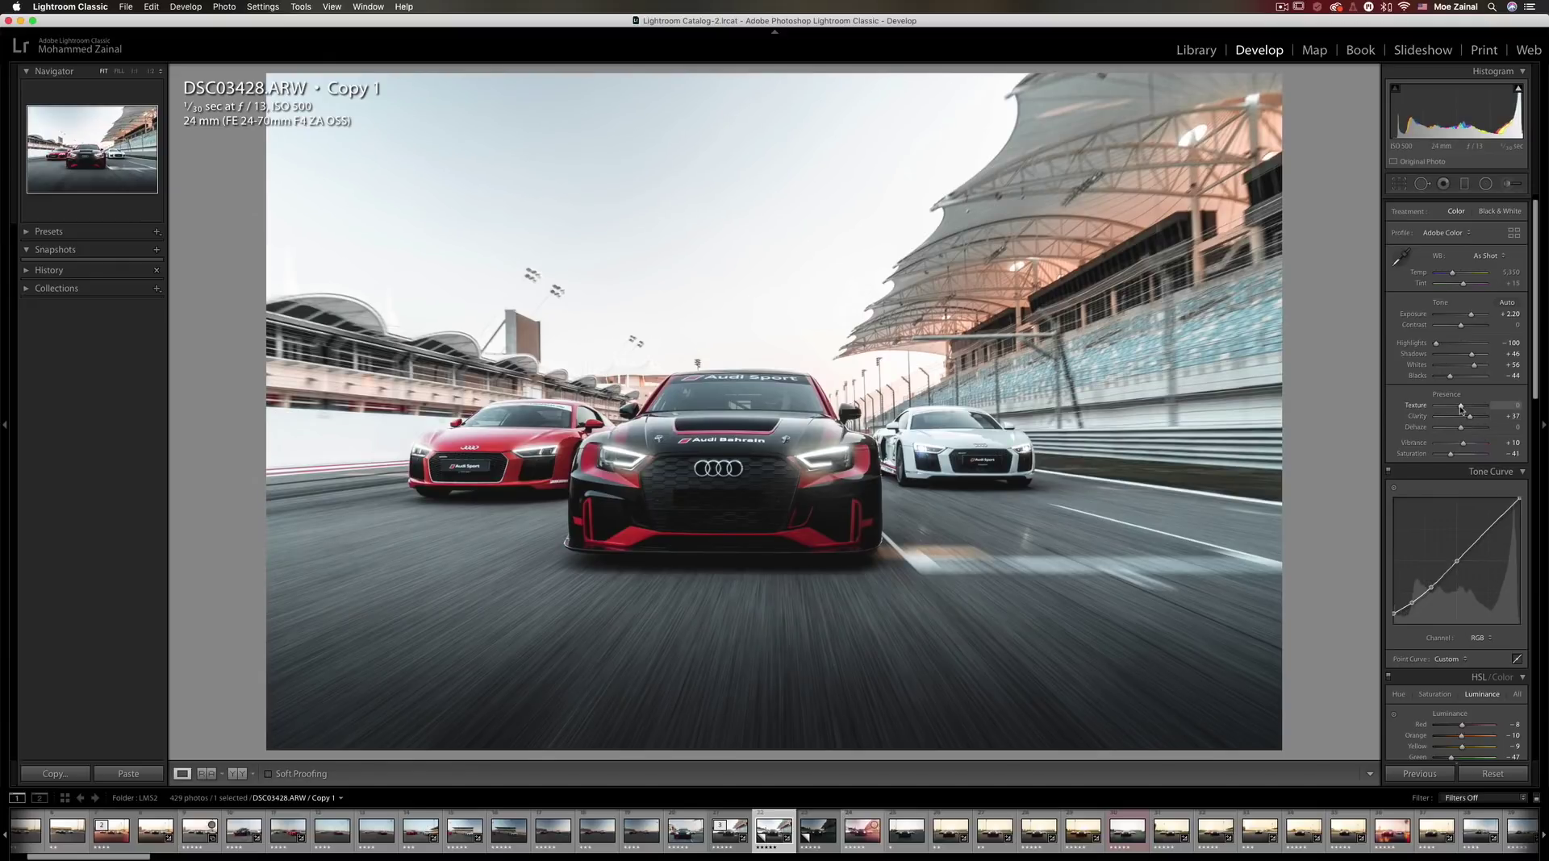
drag(1460, 409, 1462, 409)
drag(1452, 275, 1454, 275)
Set Sharpening Amount to 60 and Masking to 71
scroll(1524, 352, down, 10)
scroll(1523, 352, down, 3)
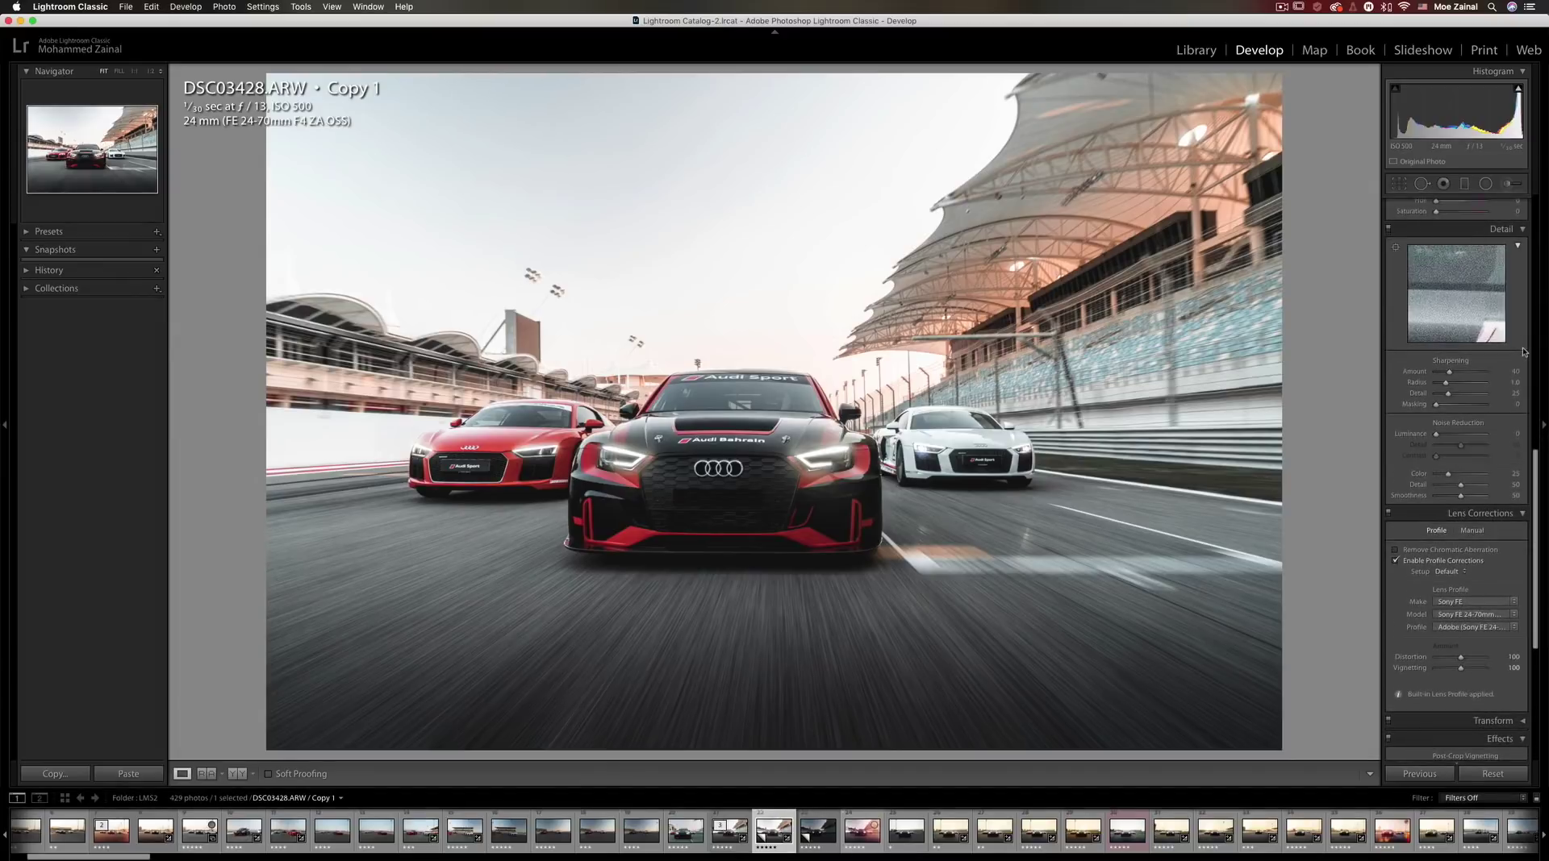
drag(1450, 355, 1470, 387)
key(alt)
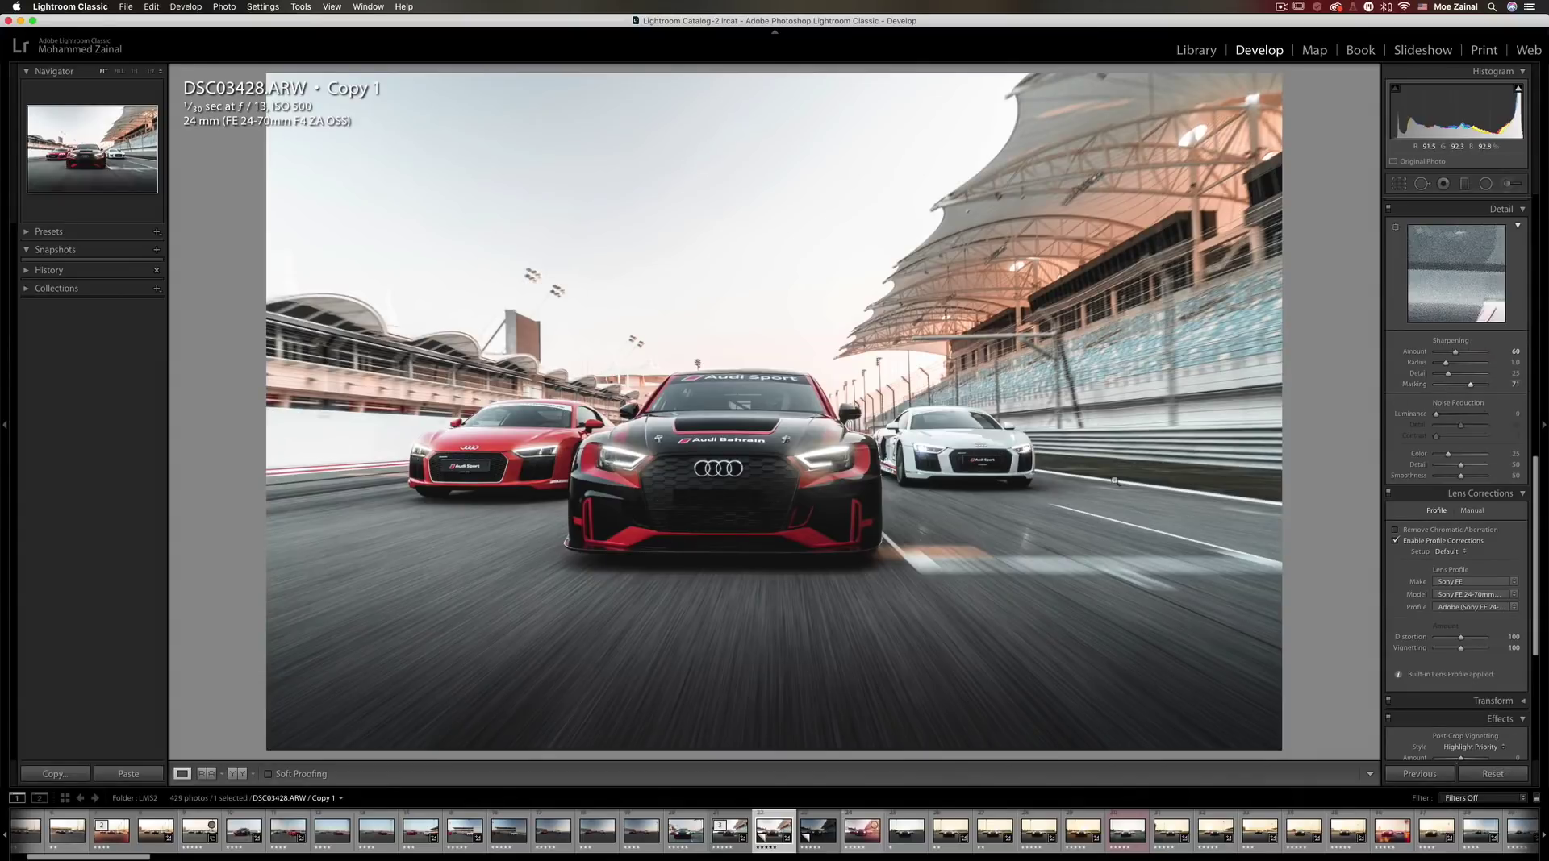
Checking the grille up close, set Luminance noise reduction to about 40
click(807, 464)
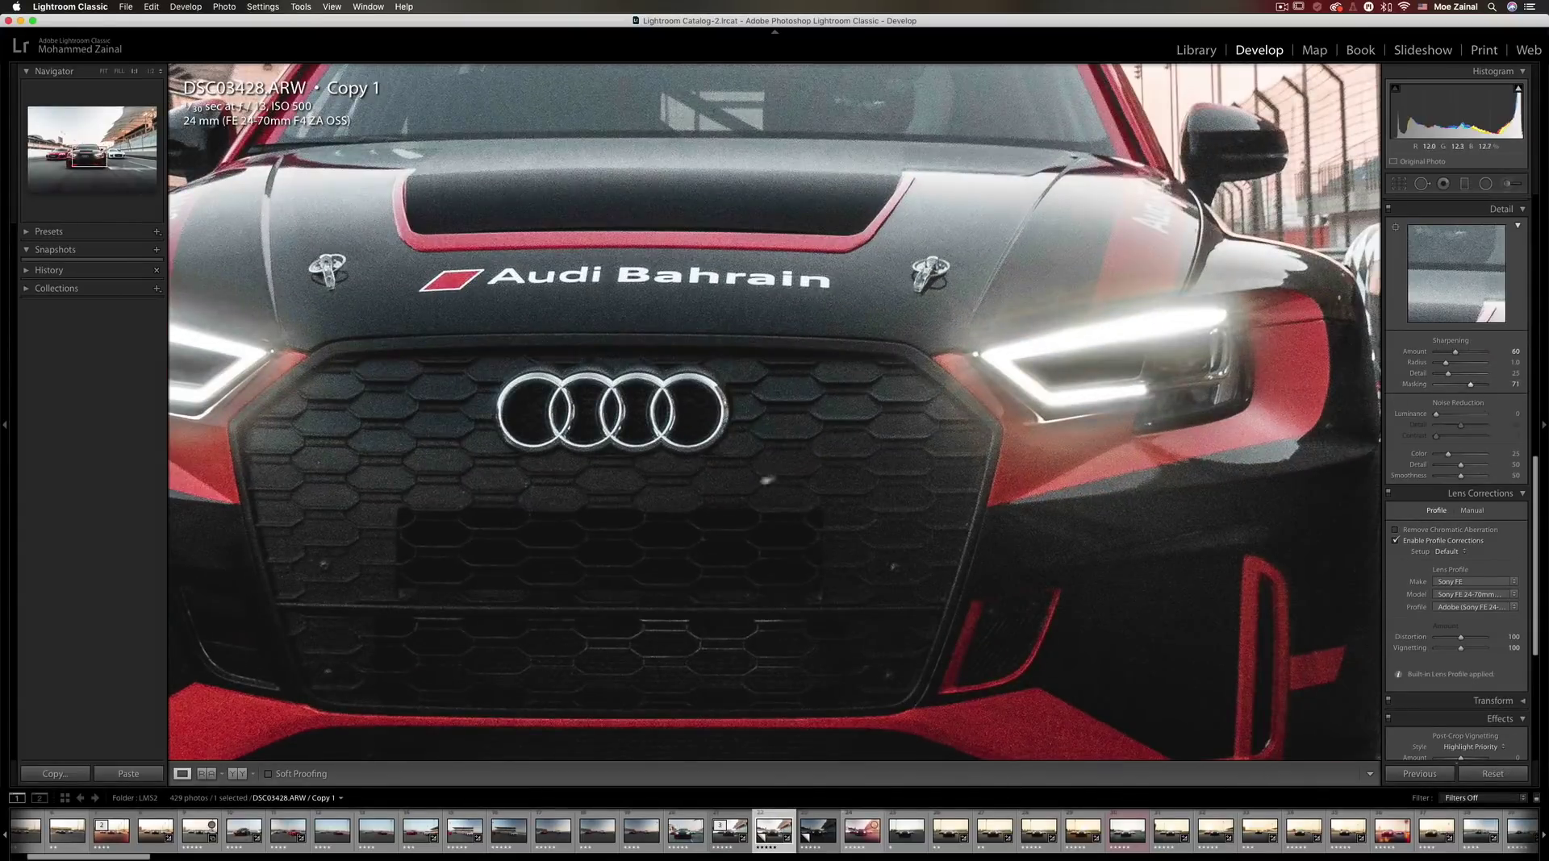
mouse_move(1436, 414)
mouse_down()
mouse_move(1485, 417)
mouse_move(1463, 418)
mouse_up()
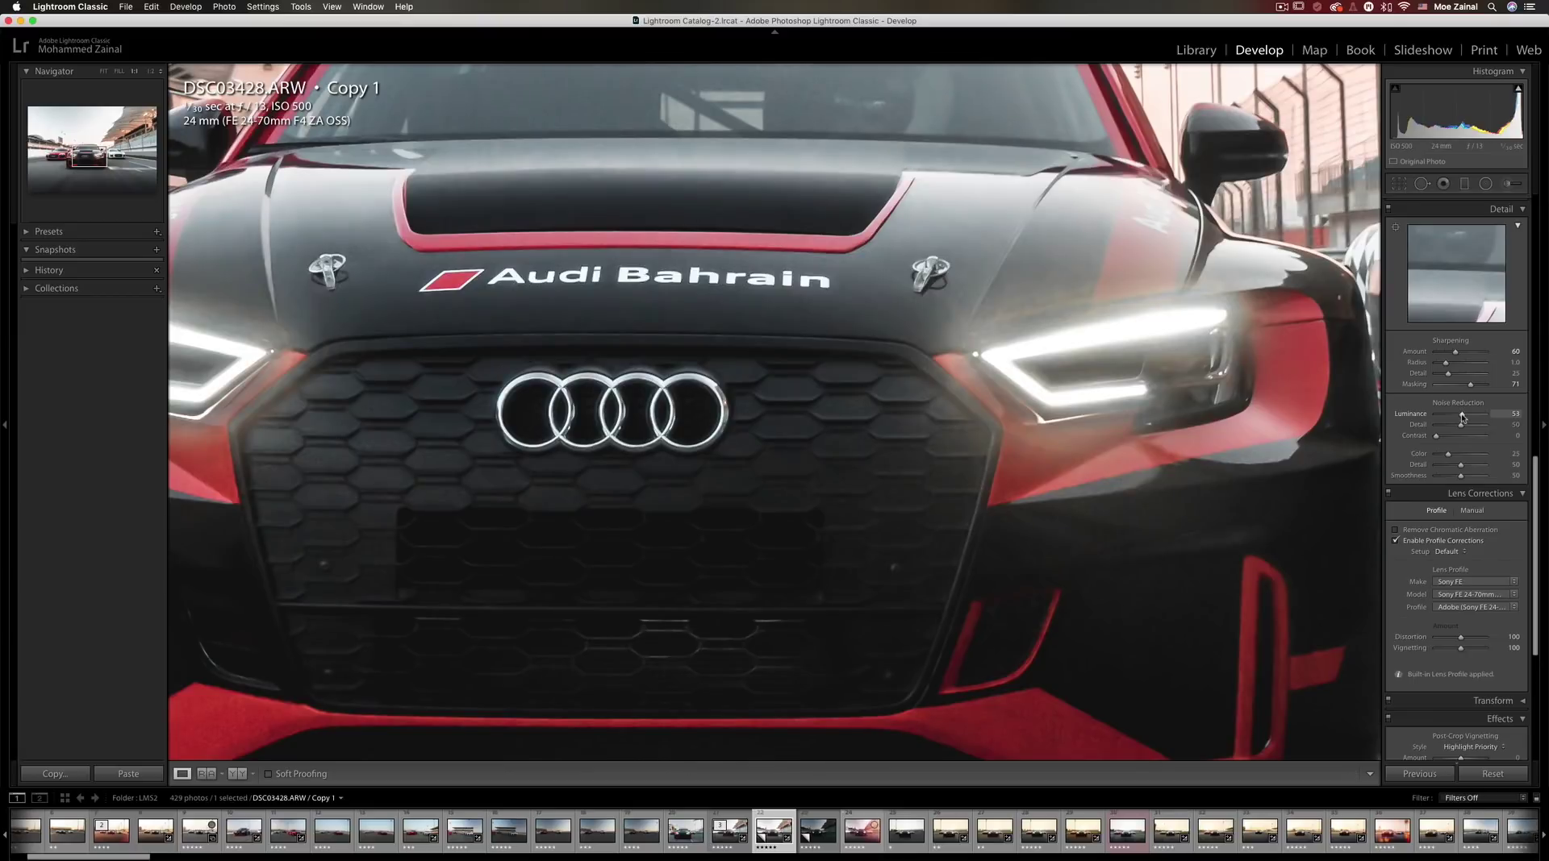
drag(1463, 417, 1456, 417)
click(1164, 427)
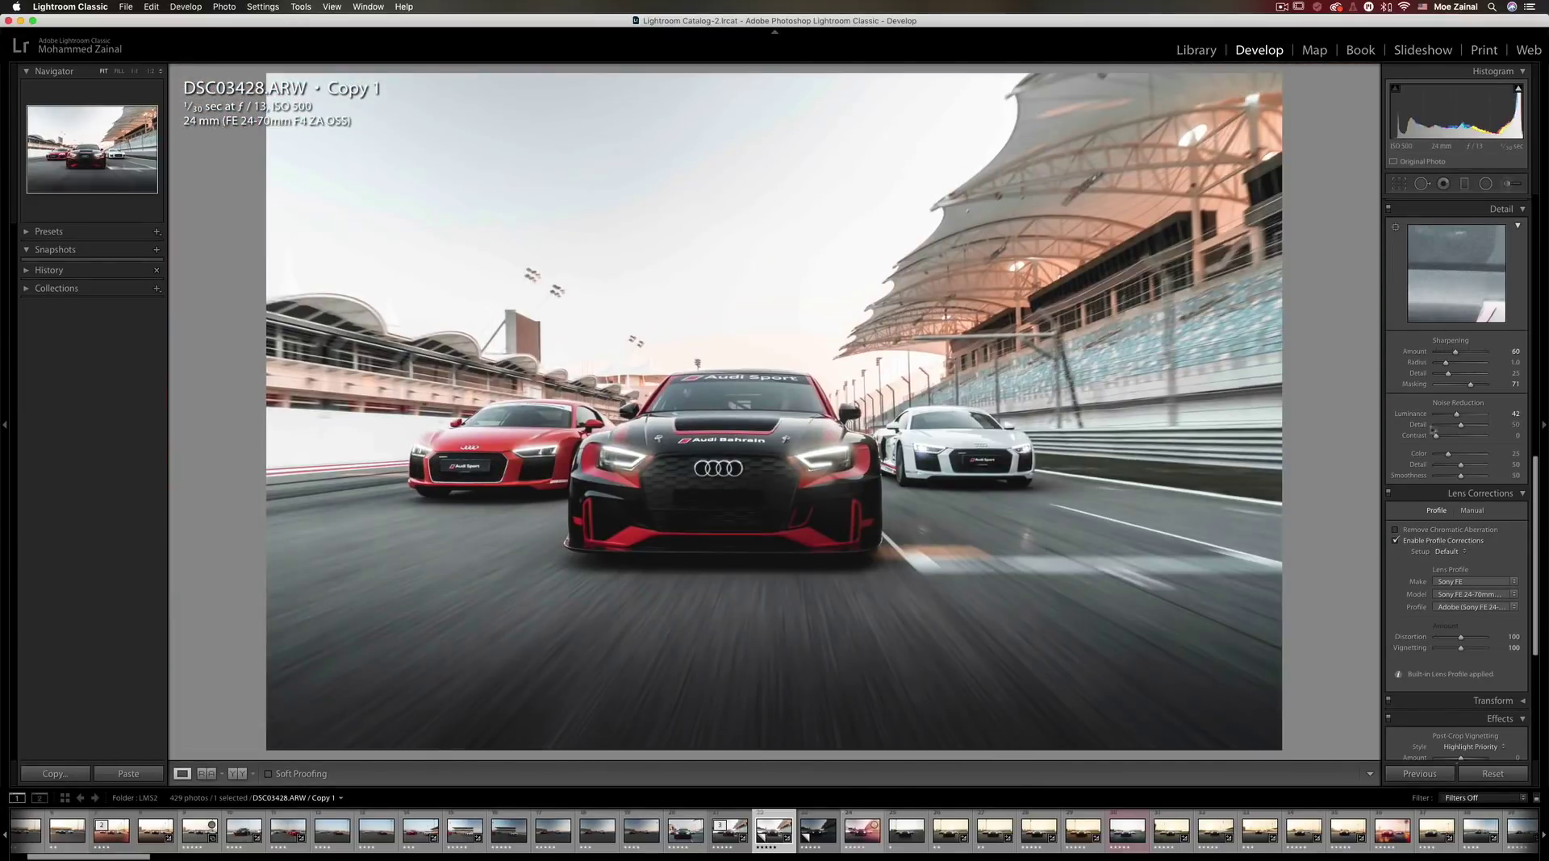
drag(1456, 417, 1455, 418)
Enable Remove Chromatic Aberration and add Grain at amount 21
click(1467, 530)
scroll(1450, 542, down, 5)
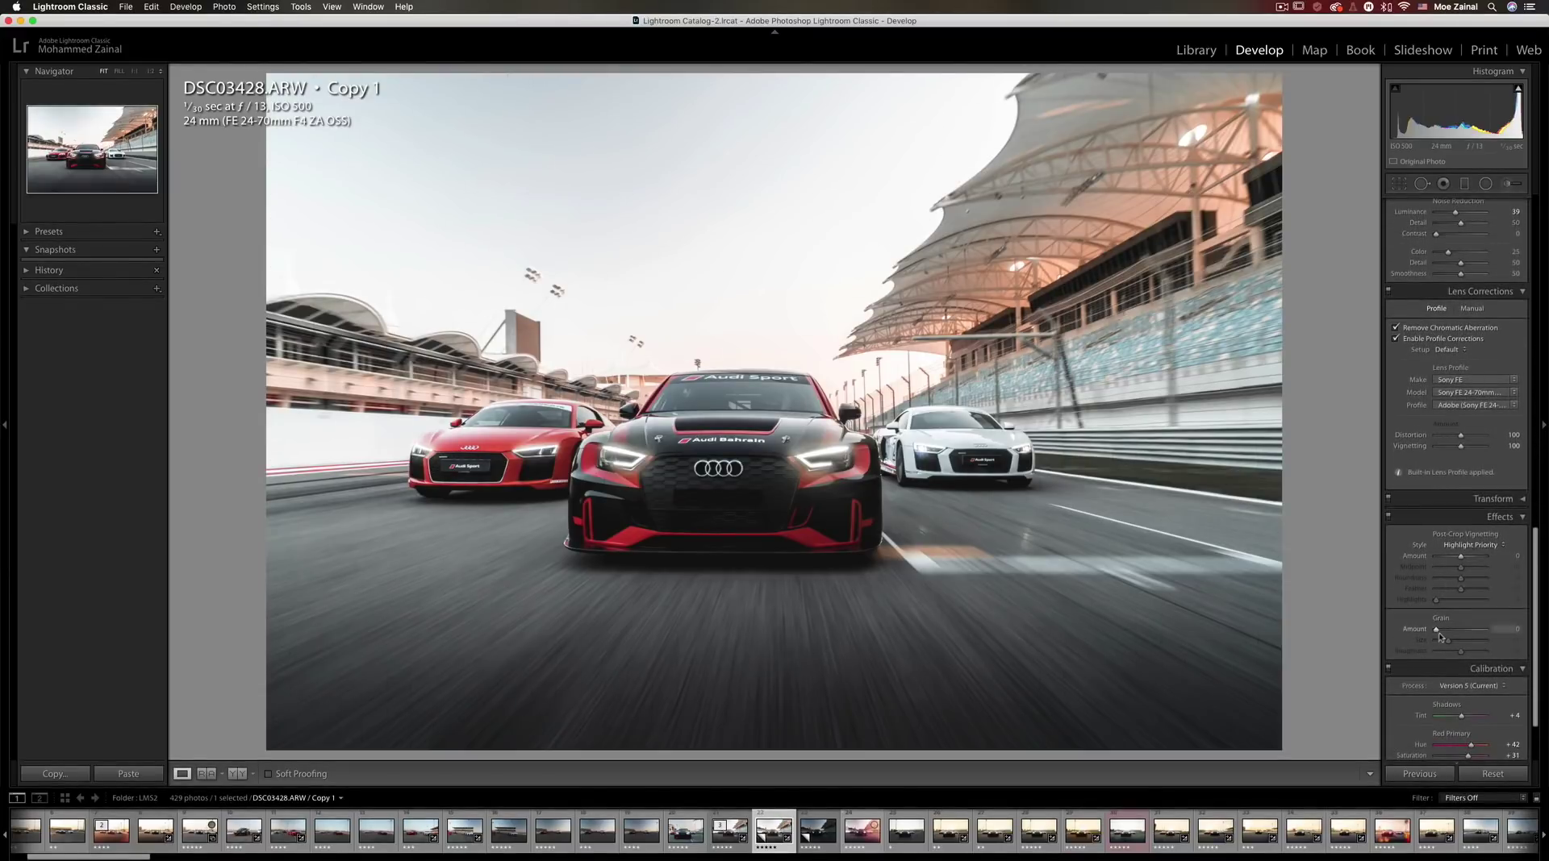
drag(1435, 632, 1448, 634)
click(765, 472)
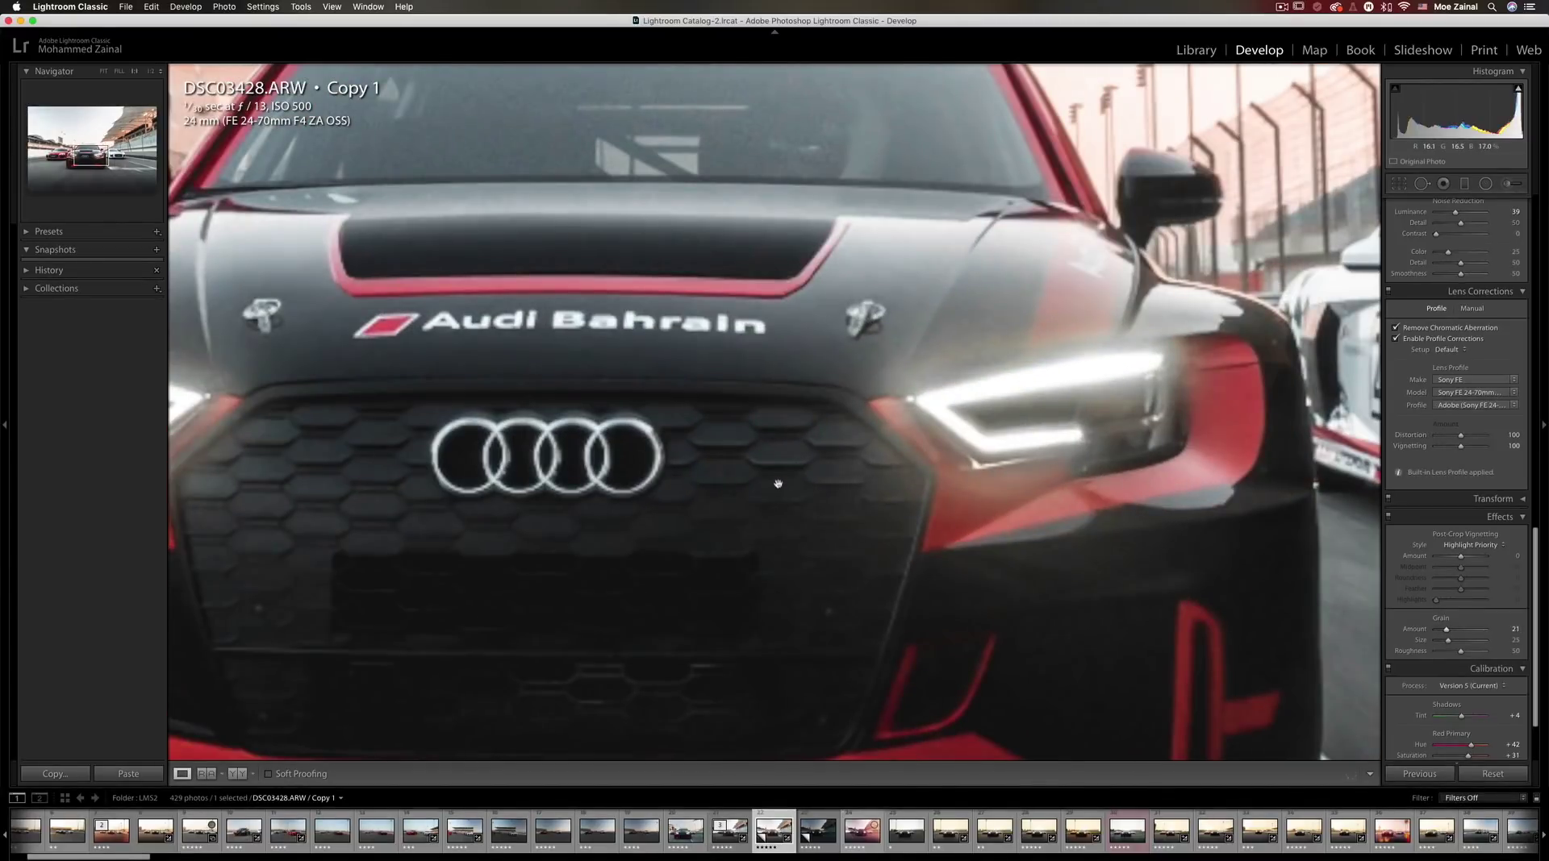
click(652, 455)
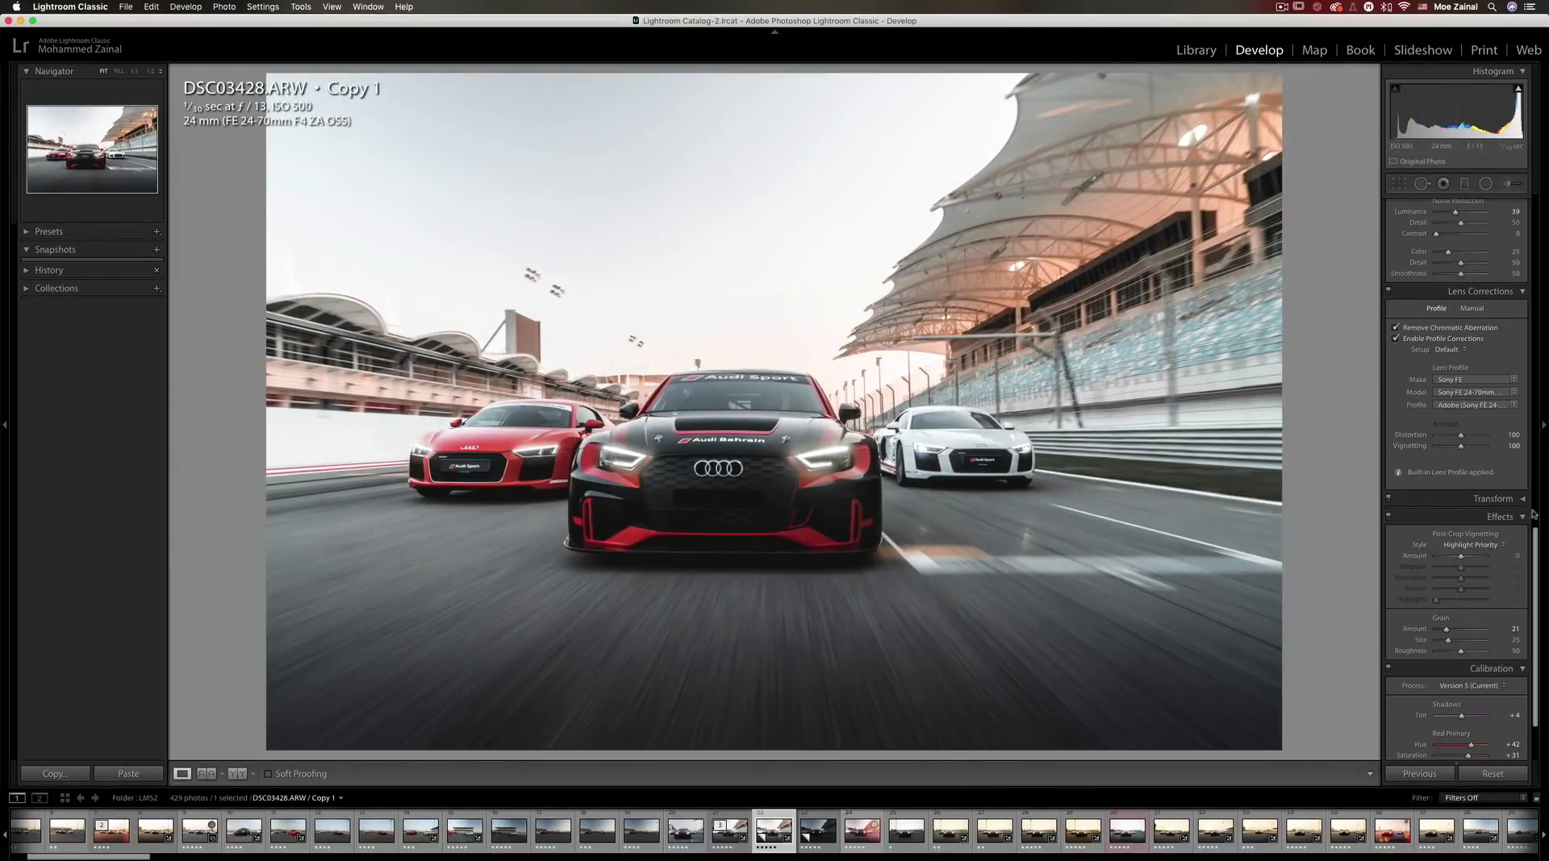
Add a post-crop vignette of -14 with feather around 55
mouse_move(1461, 558)
mouse_down()
mouse_move(1421, 560)
mouse_move(1457, 558)
mouse_up()
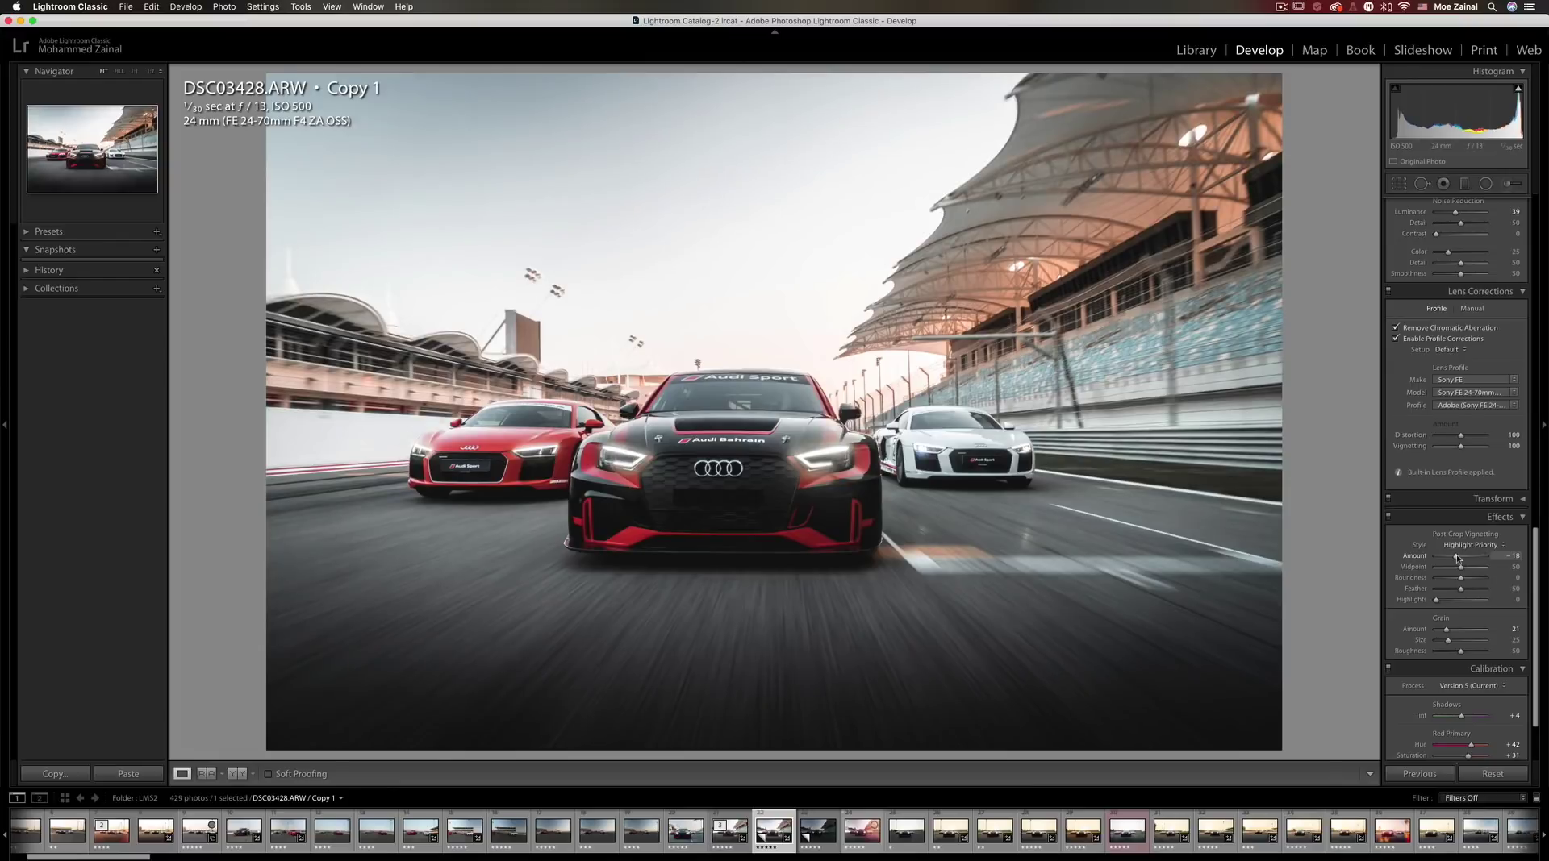
drag(1456, 559, 1457, 558)
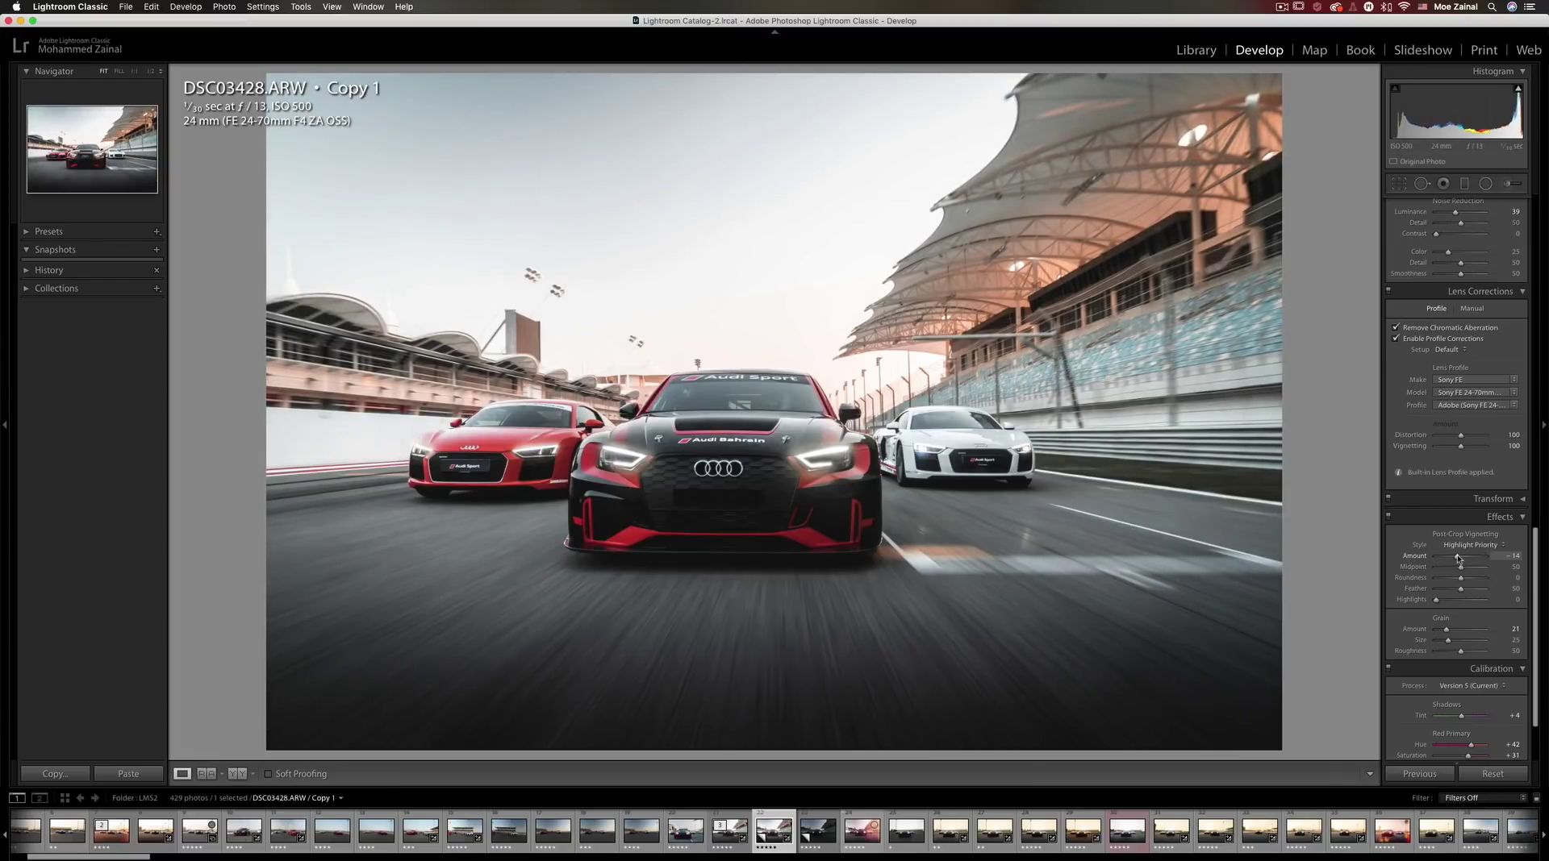
drag(1460, 590, 1463, 592)
click(819, 838)
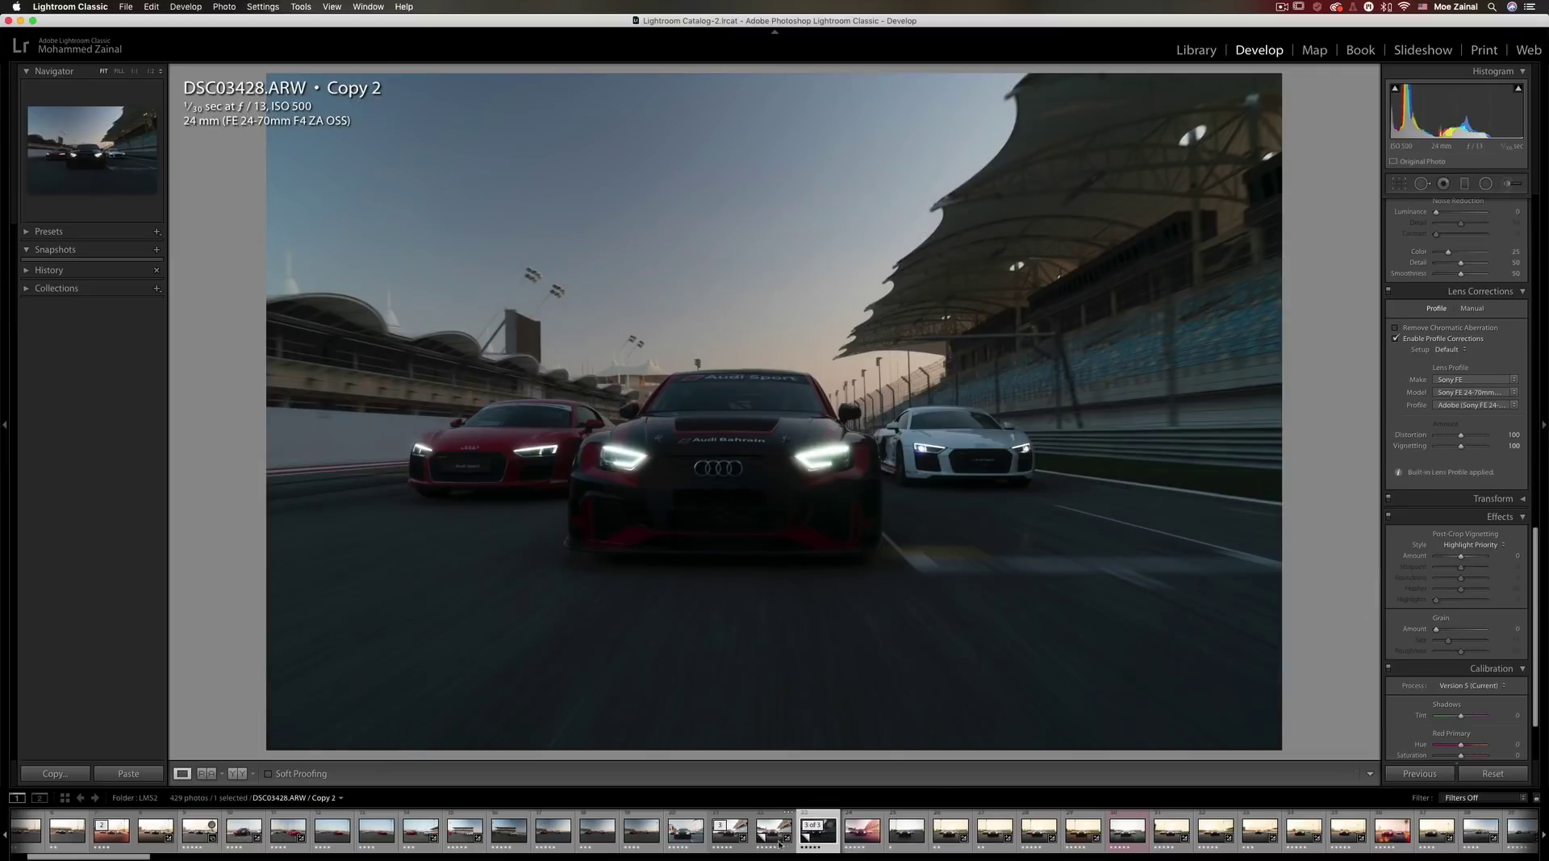
click(779, 844)
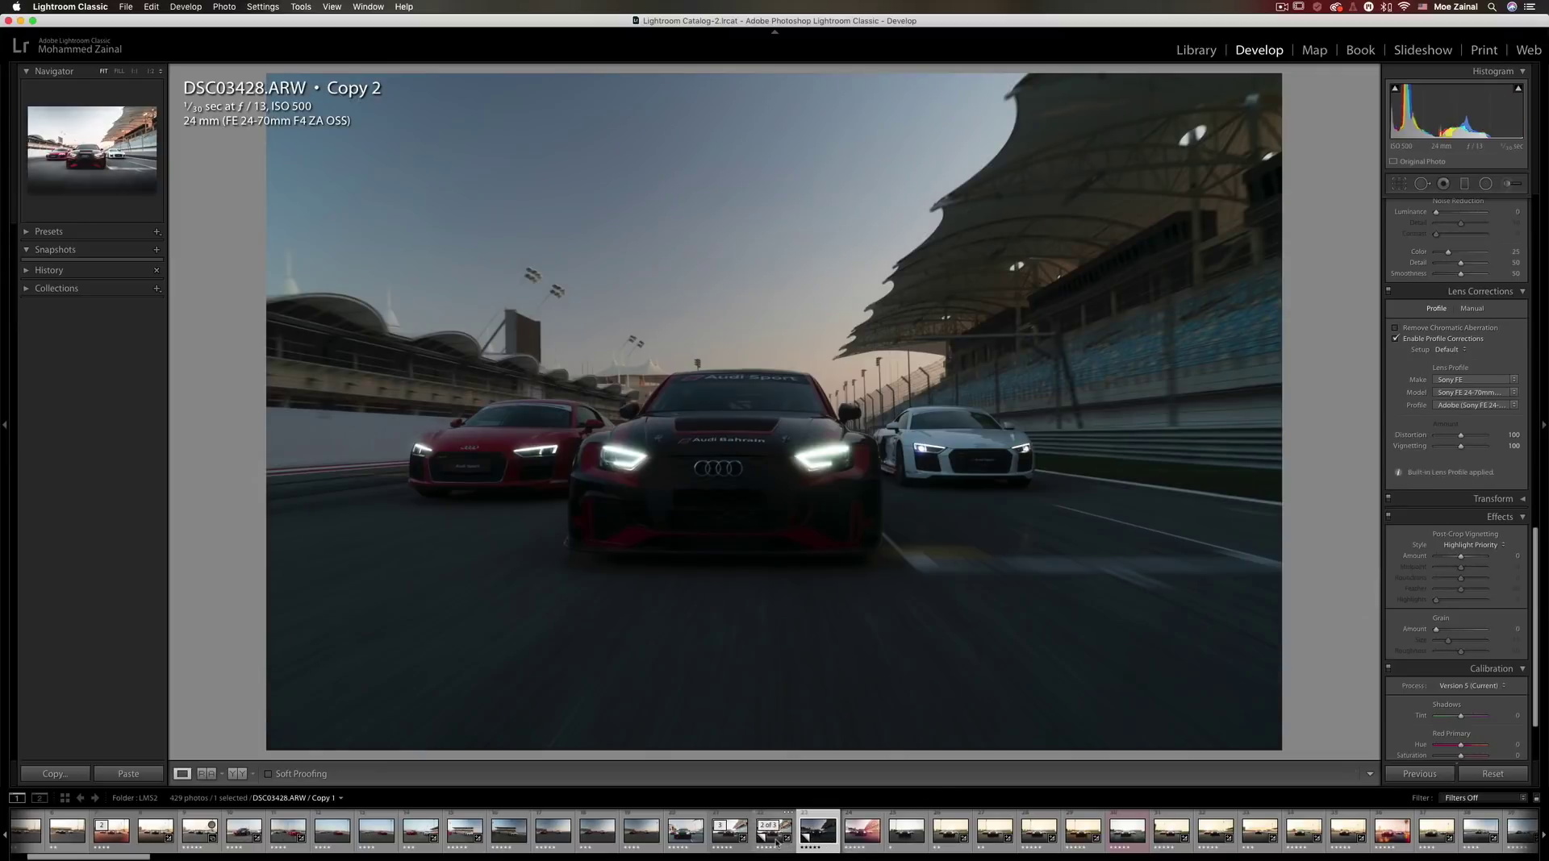